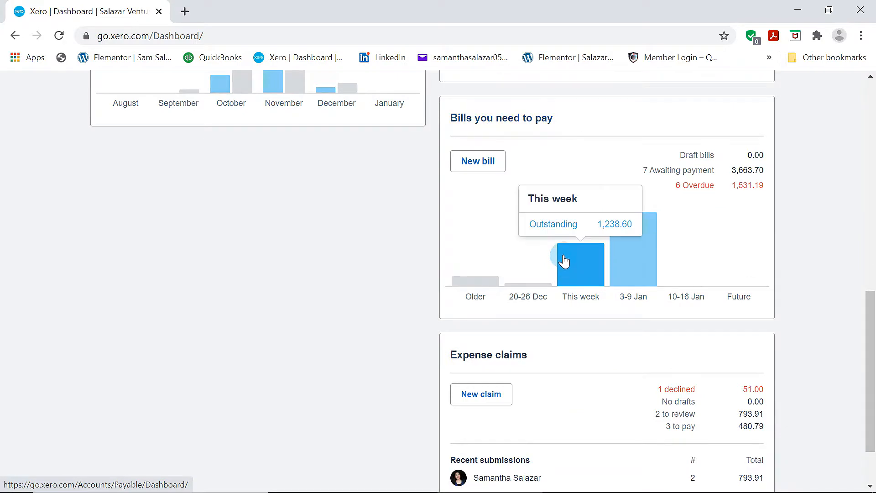
Review the dashboard's bills to pay, expense claims, invoices owed, cash flow and bank account summaries.
{"action": "scroll", "coordinate": [732, 274], "scroll_direction": "up", "scroll_amount": 5}
{"action": "scroll", "coordinate": [652, 240], "scroll_direction": "down", "scroll_amount": 5}
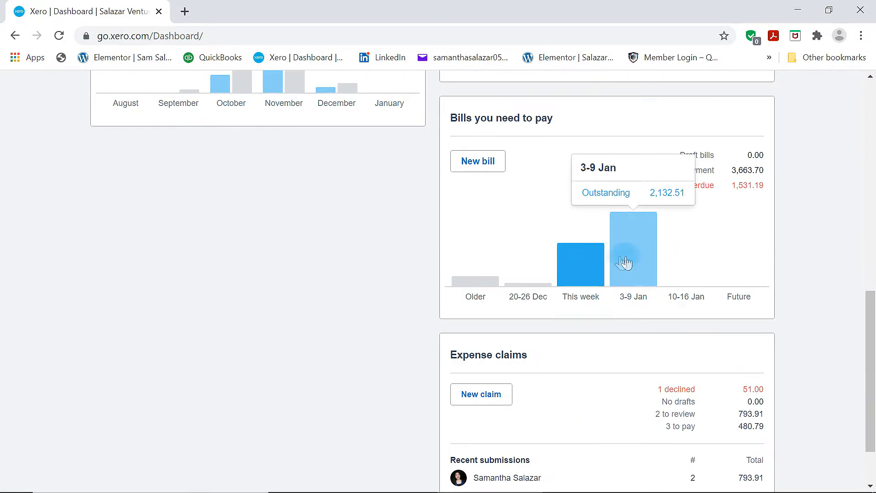
{"action": "scroll", "coordinate": [622, 319], "scroll_direction": "down", "scroll_amount": 2}
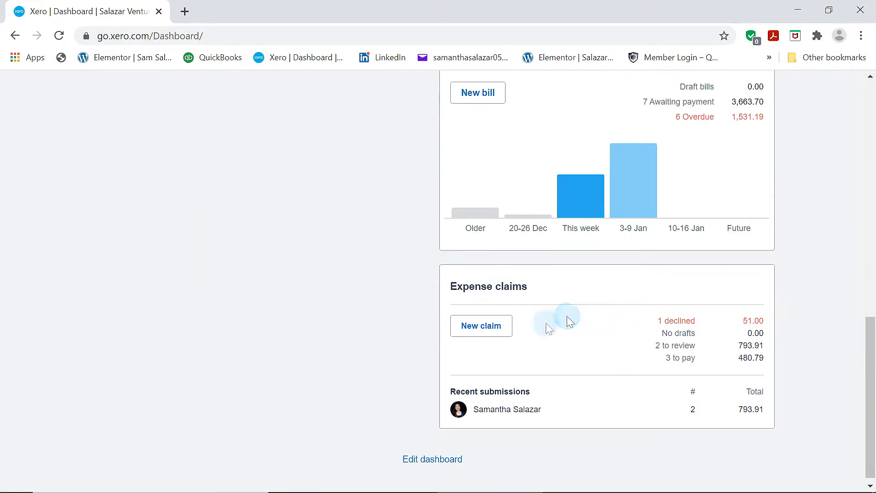
{"action": "scroll", "coordinate": [638, 294], "scroll_direction": "up", "scroll_amount": 6}
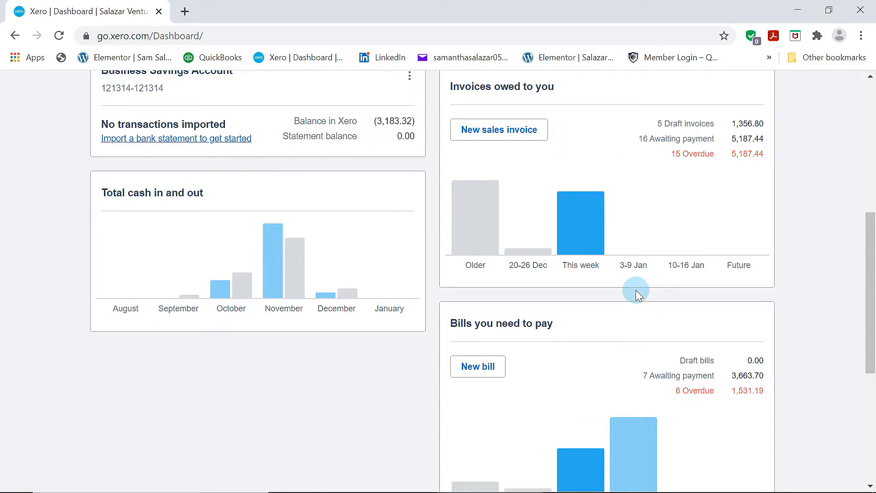
{"action": "scroll", "coordinate": [636, 292], "scroll_direction": "up", "scroll_amount": 6}
{"action": "scroll", "coordinate": [456, 305], "scroll_direction": "down", "scroll_amount": 3}
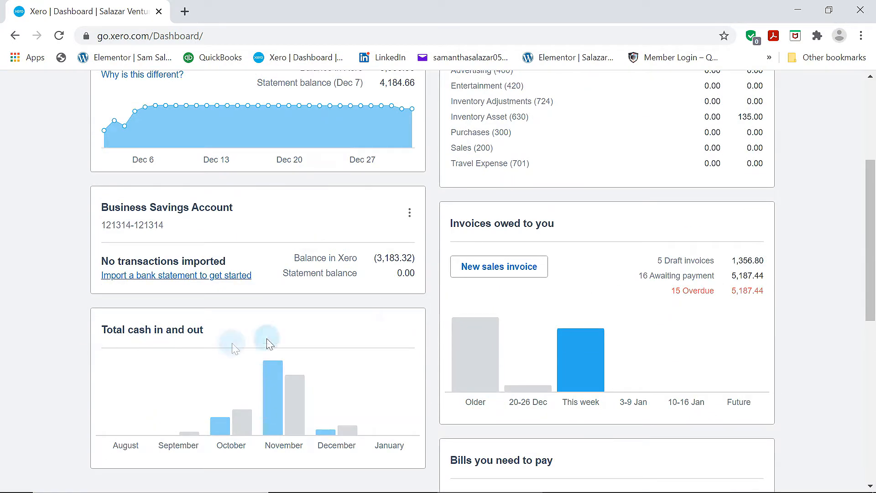
{"action": "scroll", "coordinate": [375, 347], "scroll_direction": "up", "scroll_amount": 5}
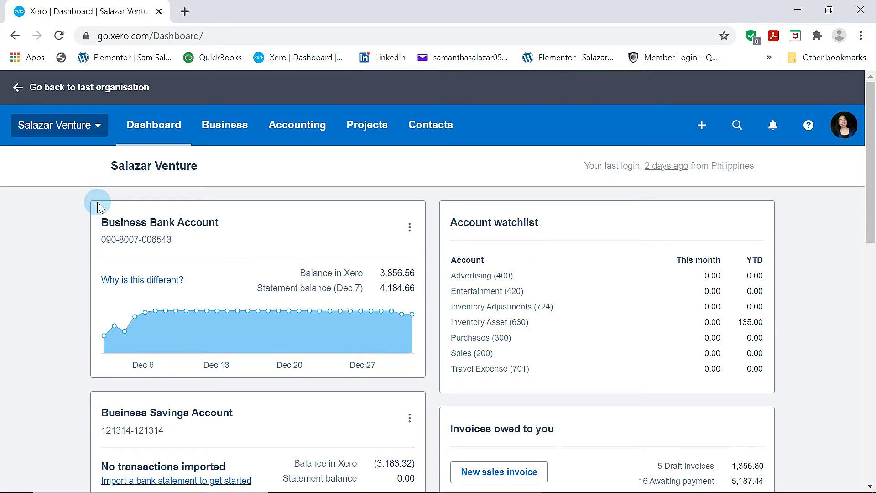
Open the chart of accounts and look through the full list of accounts.
{"action": "left_click", "coordinate": [314, 144]}
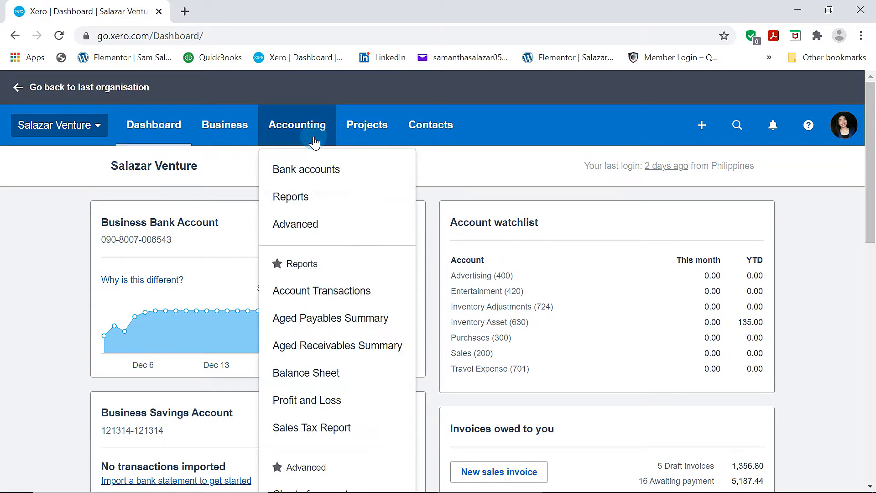
{"action": "scroll", "coordinate": [352, 440], "scroll_direction": "down", "scroll_amount": 1}
{"action": "left_click", "coordinate": [310, 424]}
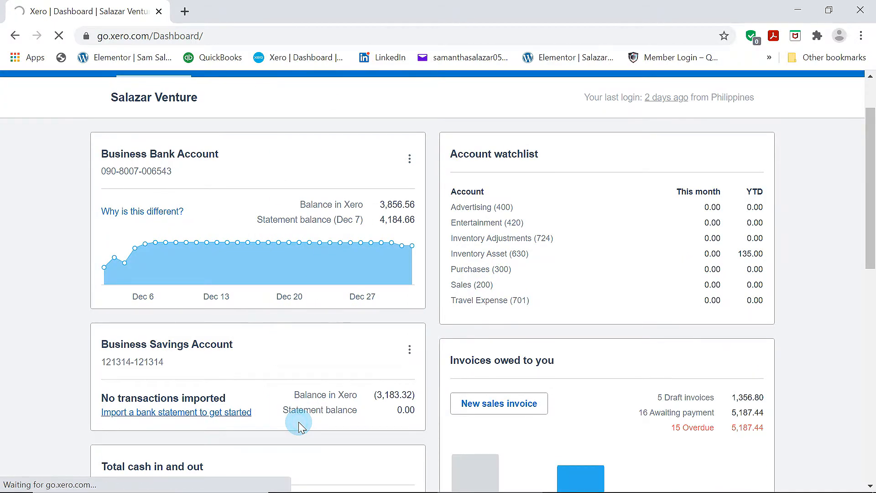
{"action": "scroll", "coordinate": [523, 331], "scroll_direction": "up", "scroll_amount": 1}
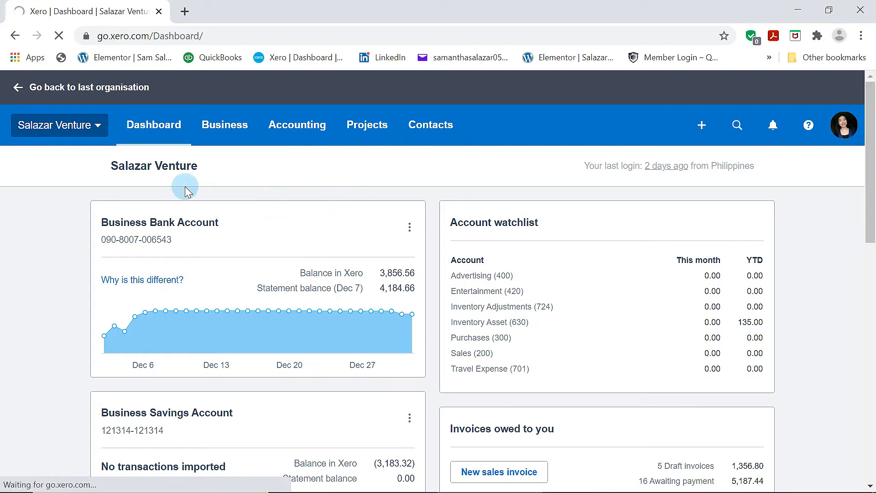
{"action": "left_click", "coordinate": [257, 197]}
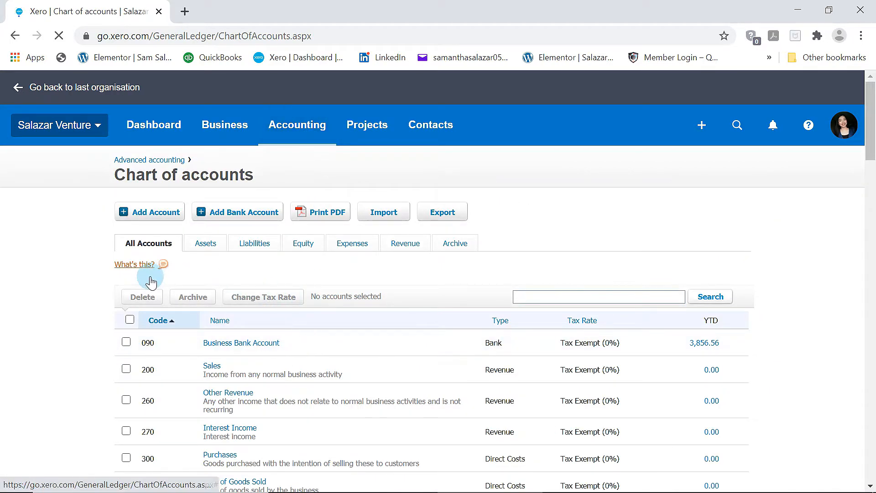
{"action": "scroll", "coordinate": [273, 274], "scroll_direction": "down", "scroll_amount": 10}
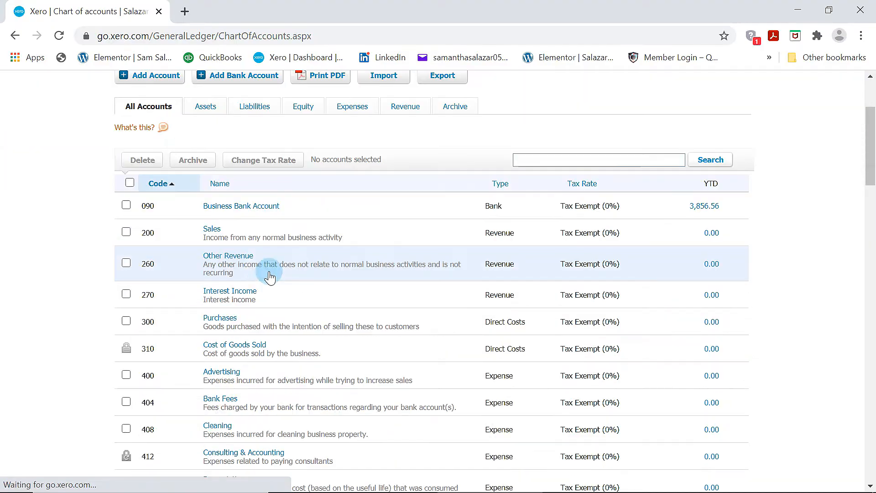
{"action": "scroll", "coordinate": [280, 351], "scroll_direction": "down", "scroll_amount": 20}
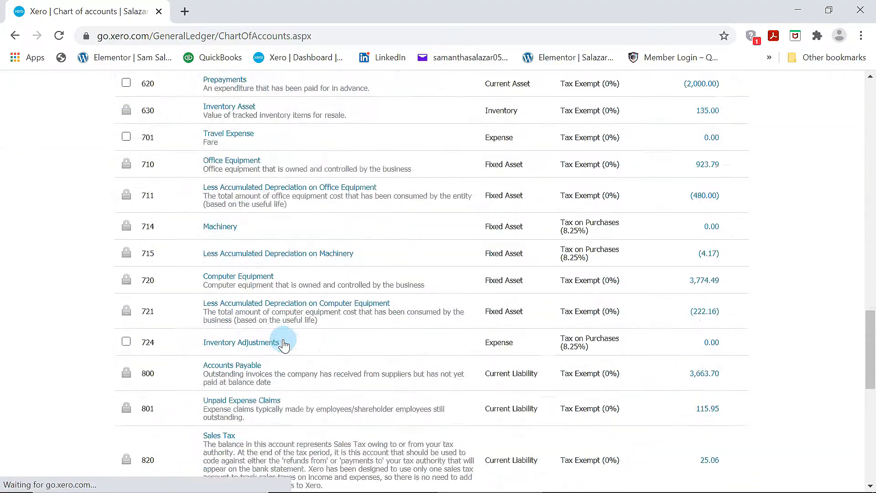
{"action": "scroll", "coordinate": [283, 346], "scroll_direction": "up", "scroll_amount": 20}
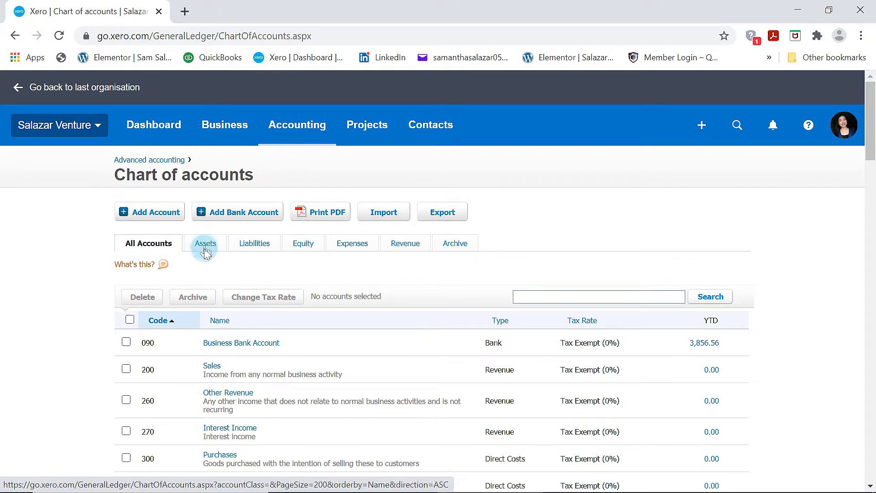
Filter the chart of accounts to assets and look through the asset accounts.
{"action": "left_click", "coordinate": [205, 244]}
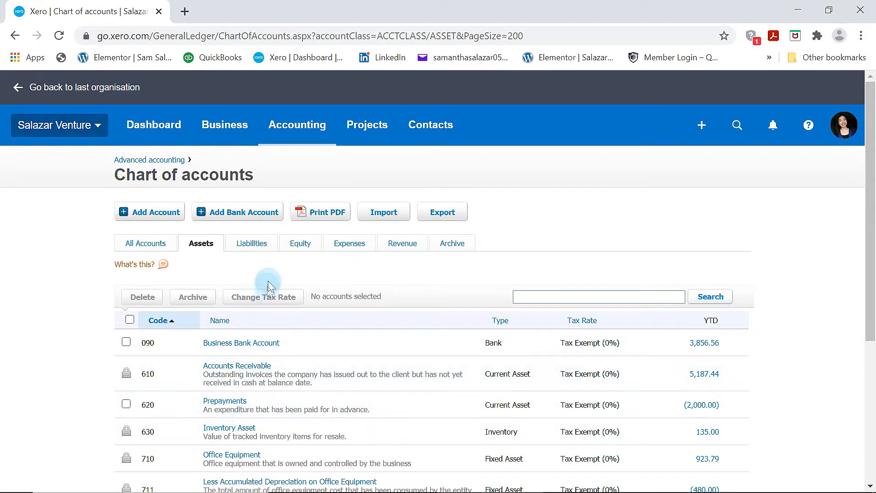
{"action": "scroll", "coordinate": [245, 359], "scroll_direction": "down", "scroll_amount": 2}
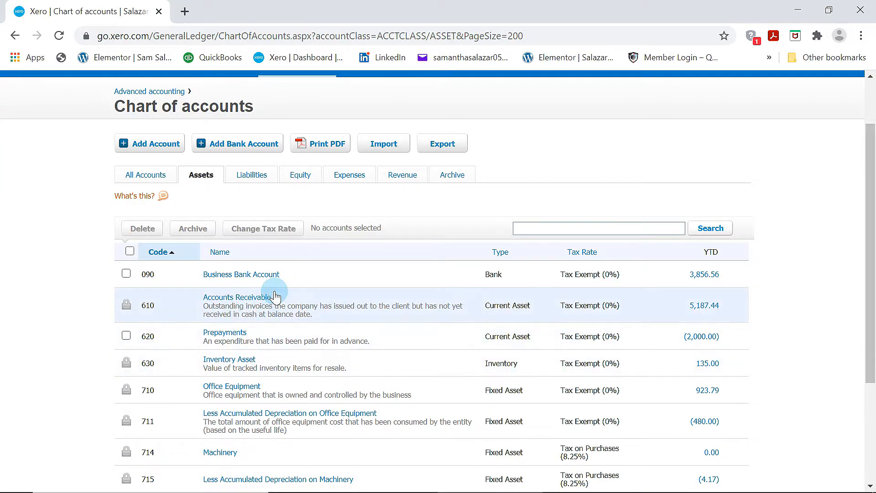
{"action": "scroll", "coordinate": [251, 372], "scroll_direction": "down", "scroll_amount": 3}
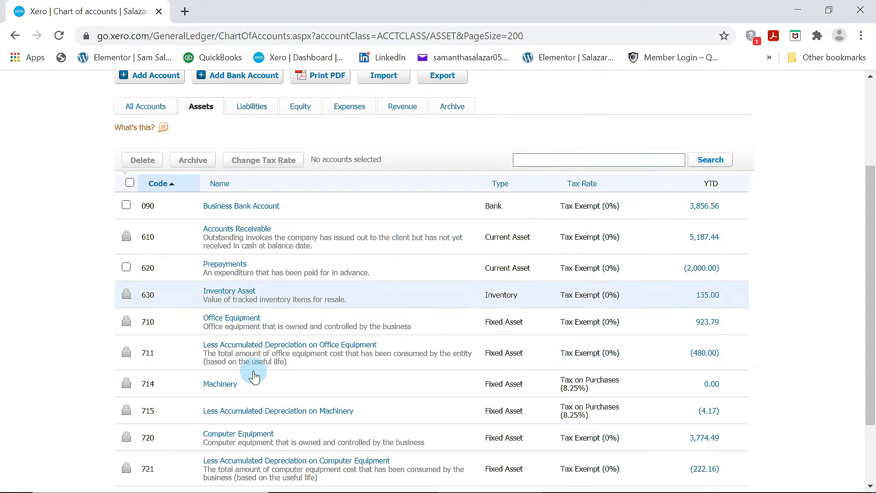
{"action": "scroll", "coordinate": [254, 377], "scroll_direction": "up", "scroll_amount": 2}
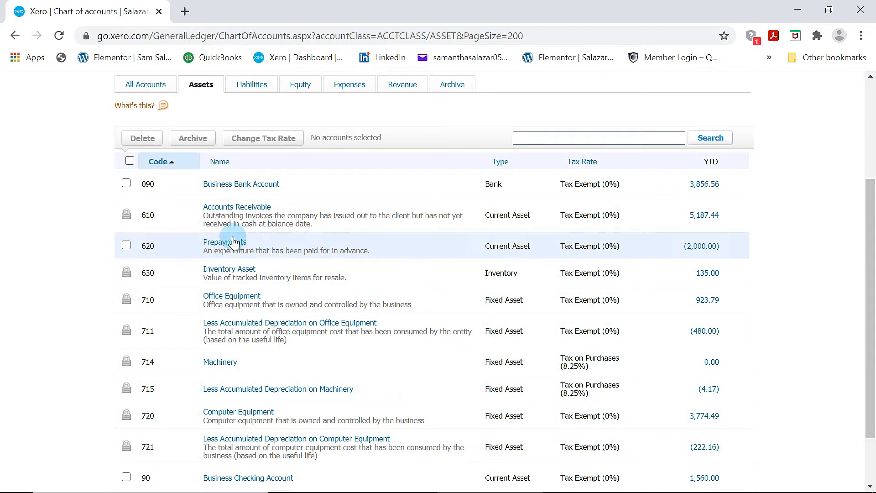
Show the liability accounts and the equity accounts in the chart of accounts.
{"action": "scroll", "coordinate": [235, 235], "scroll_direction": "up", "scroll_amount": 3}
{"action": "left_click", "coordinate": [252, 224]}
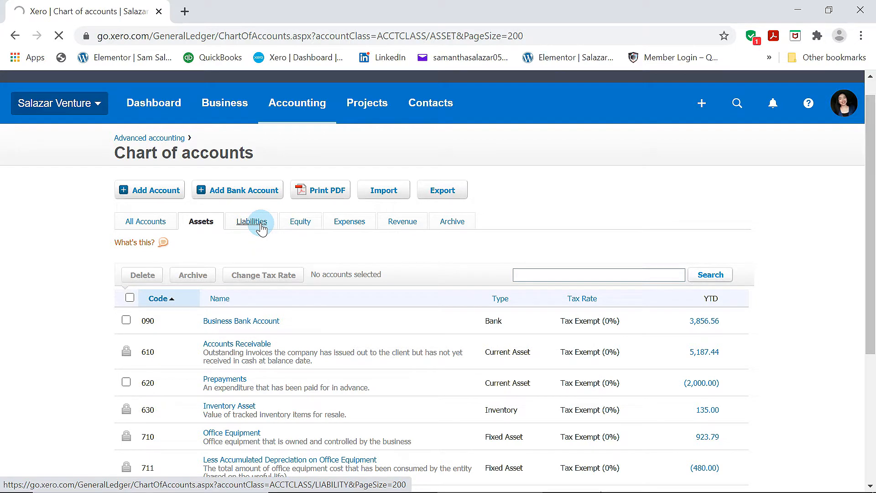
{"action": "scroll", "coordinate": [254, 274], "scroll_direction": "down", "scroll_amount": 2}
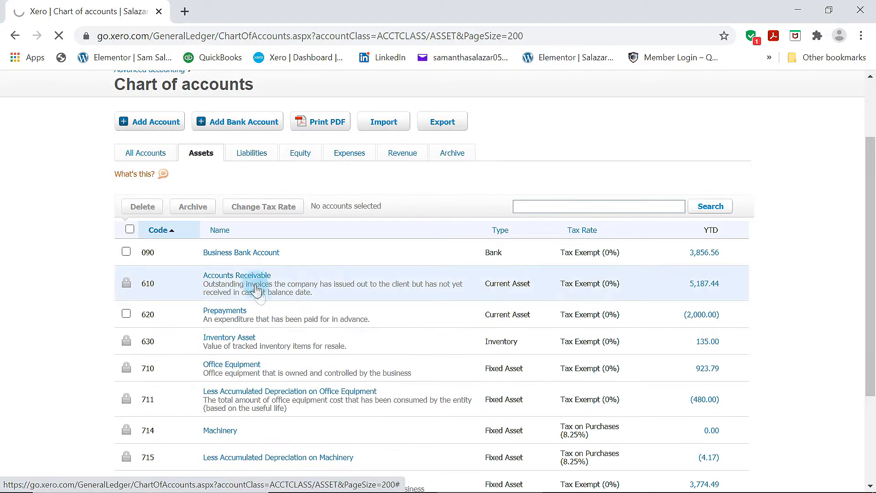
{"action": "scroll", "coordinate": [283, 335], "scroll_direction": "up", "scroll_amount": 2}
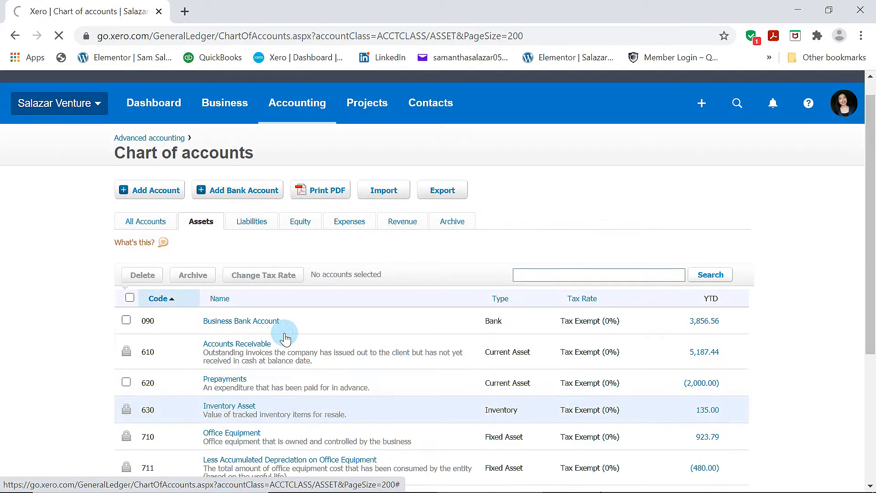
{"action": "left_click", "coordinate": [301, 223]}
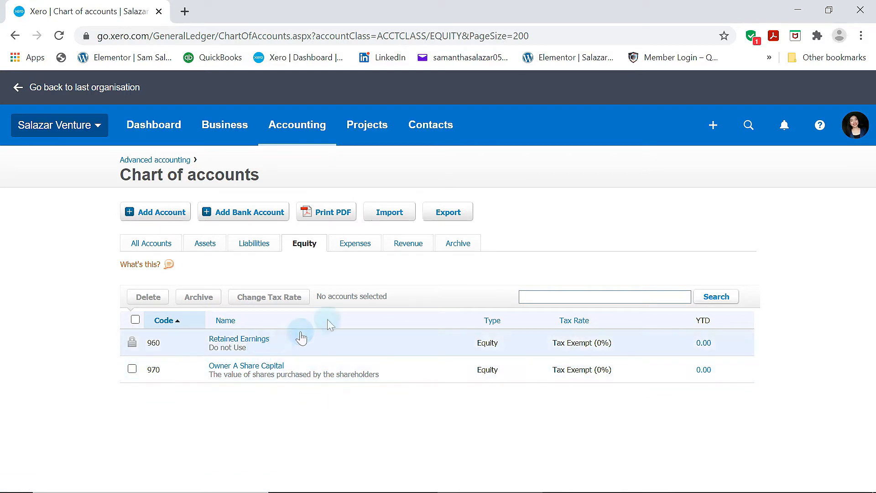
Filter the chart of accounts to expenses and examine the expense accounts with their codes and descriptions.
{"action": "left_click", "coordinate": [359, 246]}
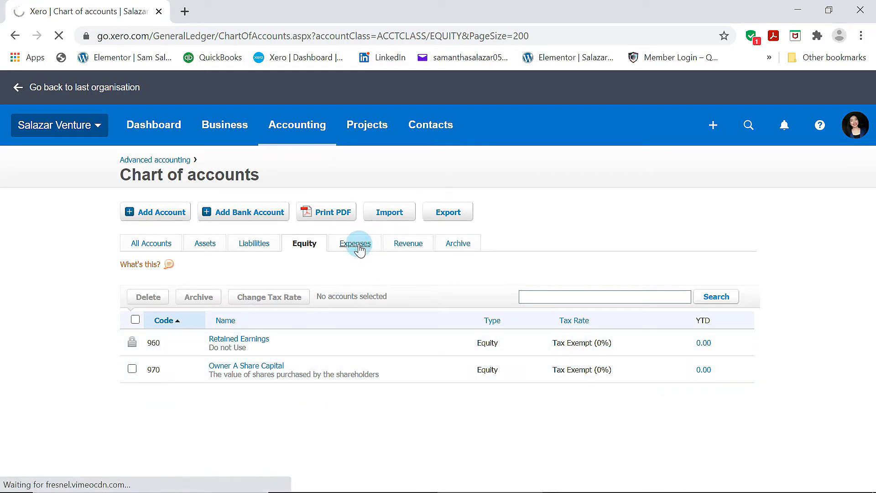
{"action": "scroll", "coordinate": [314, 385], "scroll_direction": "down", "scroll_amount": 7}
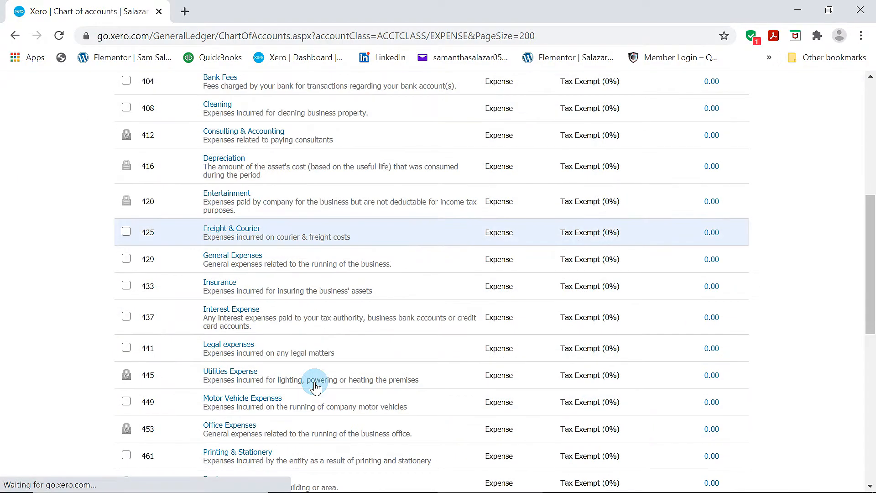
{"action": "scroll", "coordinate": [315, 387], "scroll_direction": "up", "scroll_amount": 3}
{"action": "scroll", "coordinate": [313, 386], "scroll_direction": "down", "scroll_amount": 3}
{"action": "scroll", "coordinate": [337, 326], "scroll_direction": "up", "scroll_amount": 3}
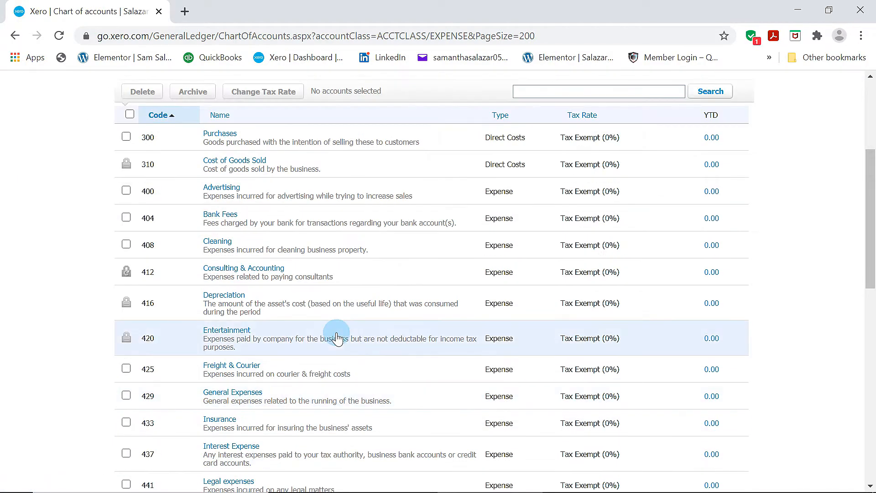
{"action": "scroll", "coordinate": [328, 334], "scroll_direction": "up", "scroll_amount": 2}
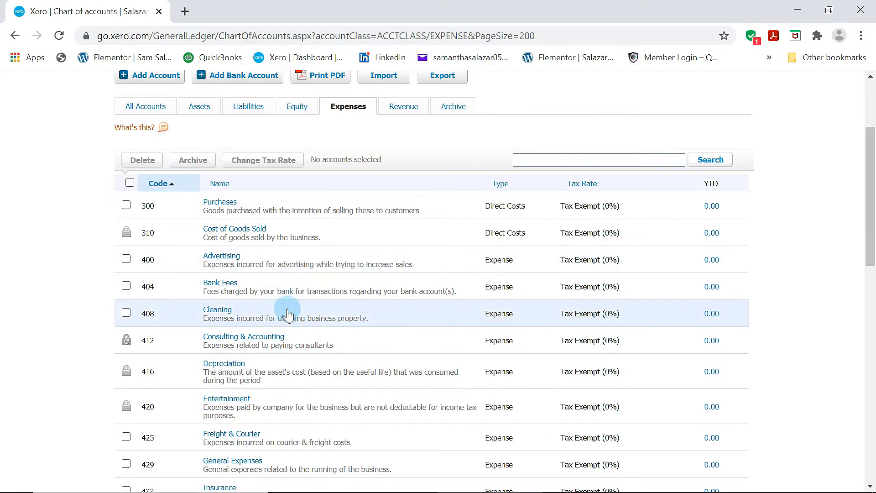
{"action": "scroll", "coordinate": [287, 317], "scroll_direction": "down", "scroll_amount": 6}
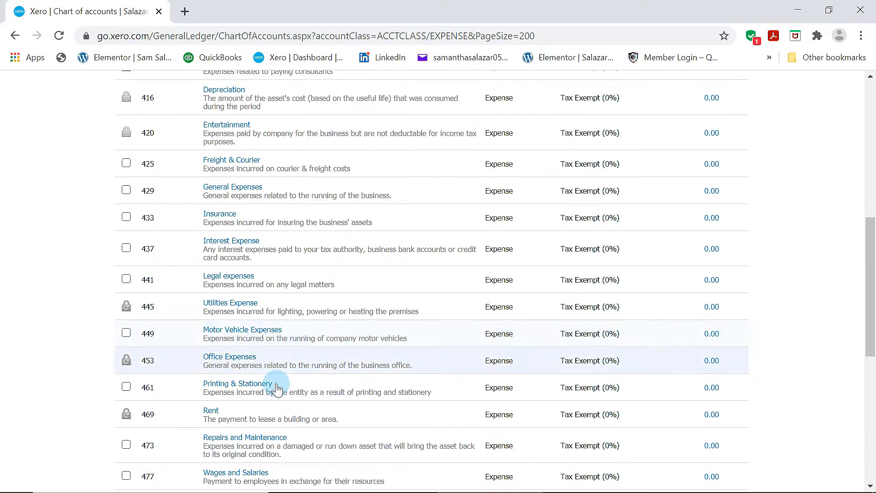
{"action": "scroll", "coordinate": [278, 383], "scroll_direction": "down", "scroll_amount": 3}
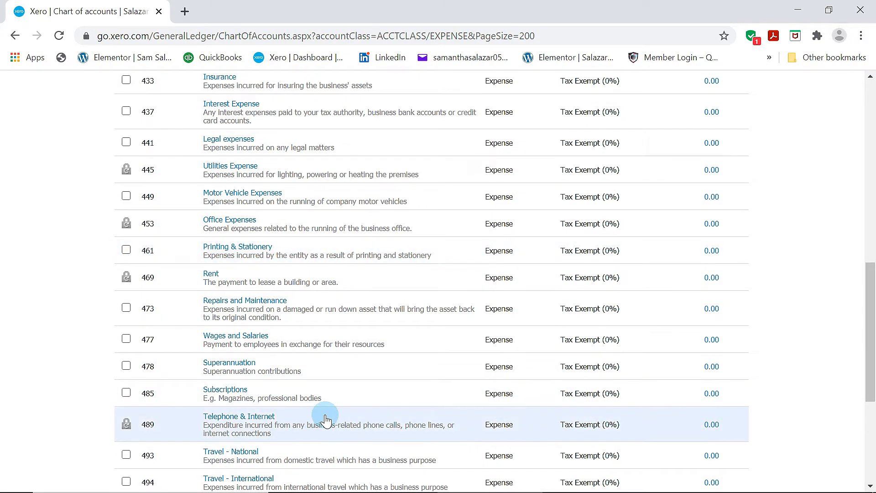
{"action": "scroll", "coordinate": [326, 419], "scroll_direction": "down", "scroll_amount": 5}
{"action": "scroll", "coordinate": [327, 413], "scroll_direction": "up", "scroll_amount": 15}
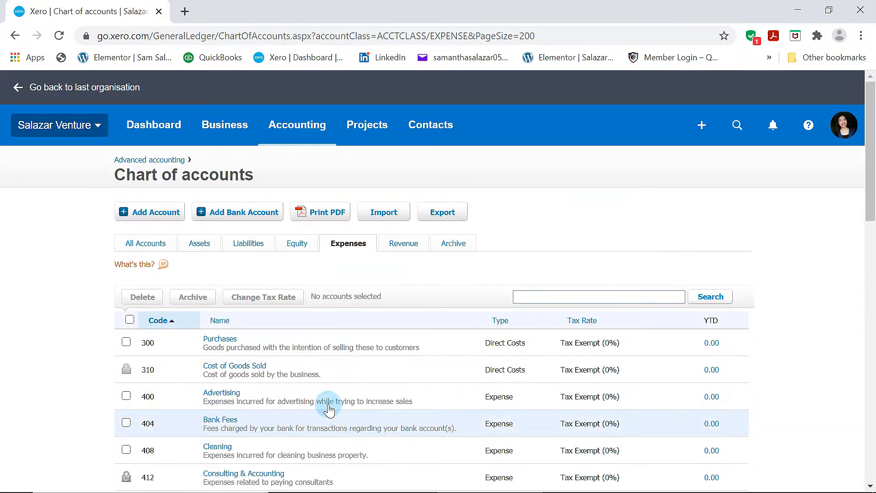
Show the revenue accounts and return to the list of all accounts.
{"action": "left_click", "coordinate": [403, 247]}
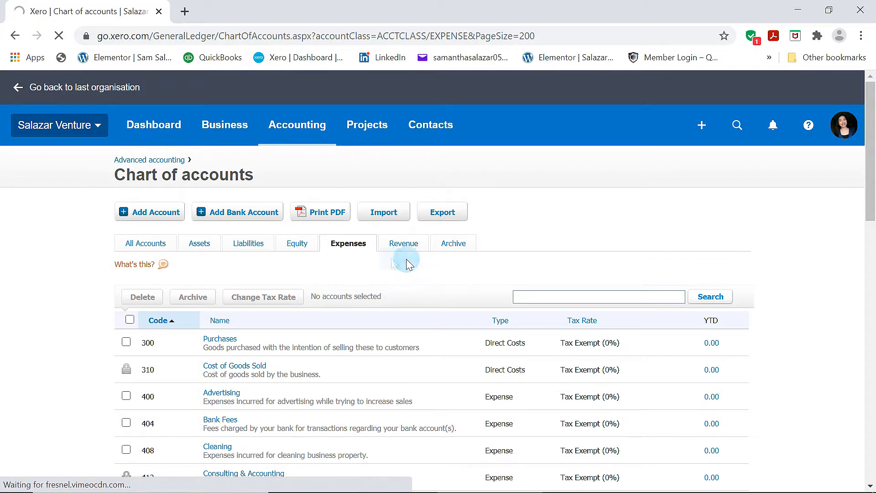
{"action": "left_click", "coordinate": [402, 246]}
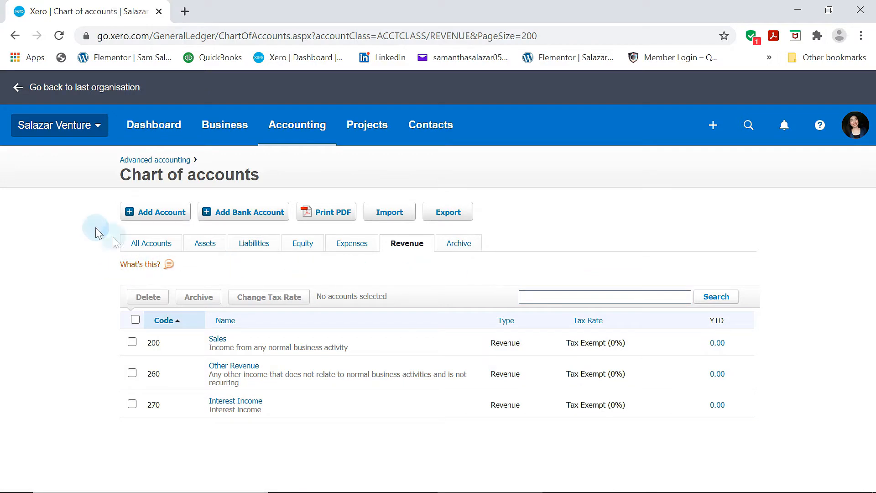
{"action": "left_click", "coordinate": [152, 243]}
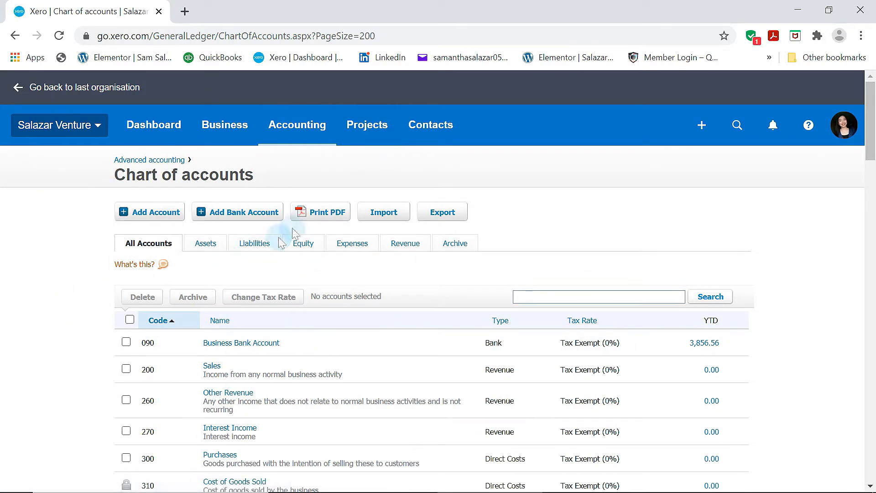
Open the contacts list filtered to customers and look through the customer records.
{"action": "left_click", "coordinate": [437, 126]}
{"action": "left_click", "coordinate": [434, 168]}
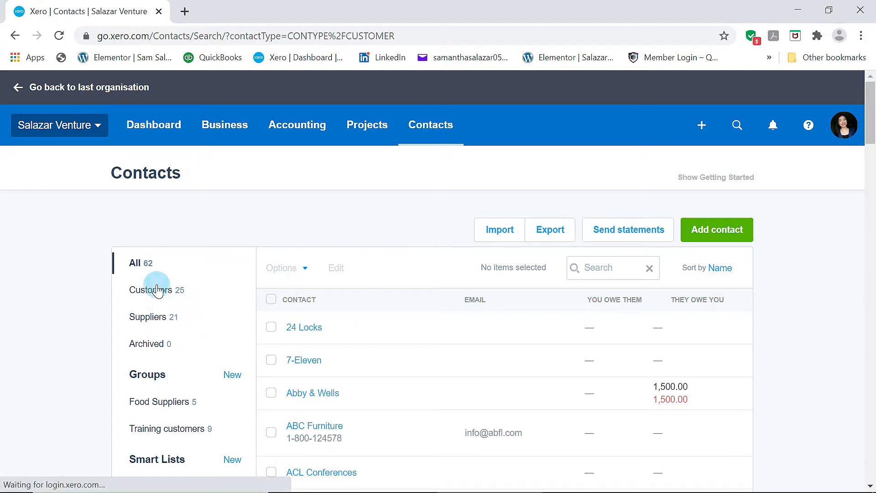
{"action": "left_click", "coordinate": [157, 289]}
{"action": "scroll", "coordinate": [301, 388], "scroll_direction": "down", "scroll_amount": 3}
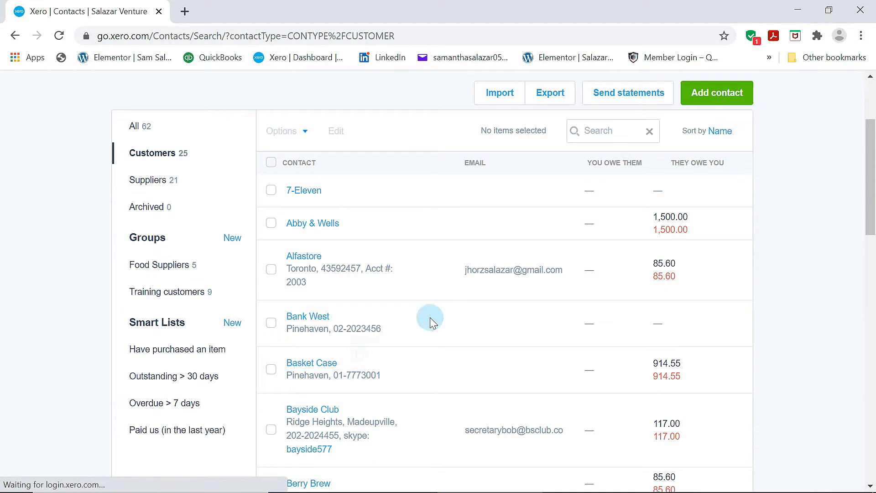
{"action": "scroll", "coordinate": [430, 322], "scroll_direction": "up", "scroll_amount": 3}
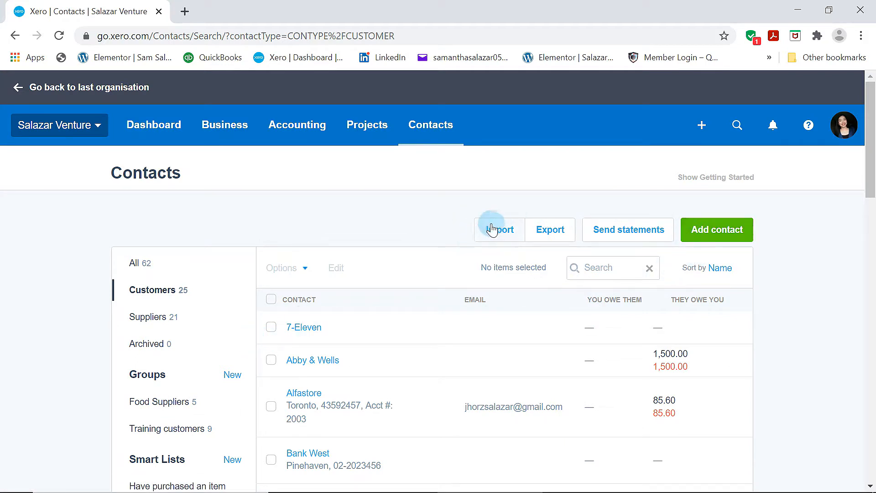
Open a blank form for adding a contact and look through its fields.
{"action": "left_click", "coordinate": [727, 241]}
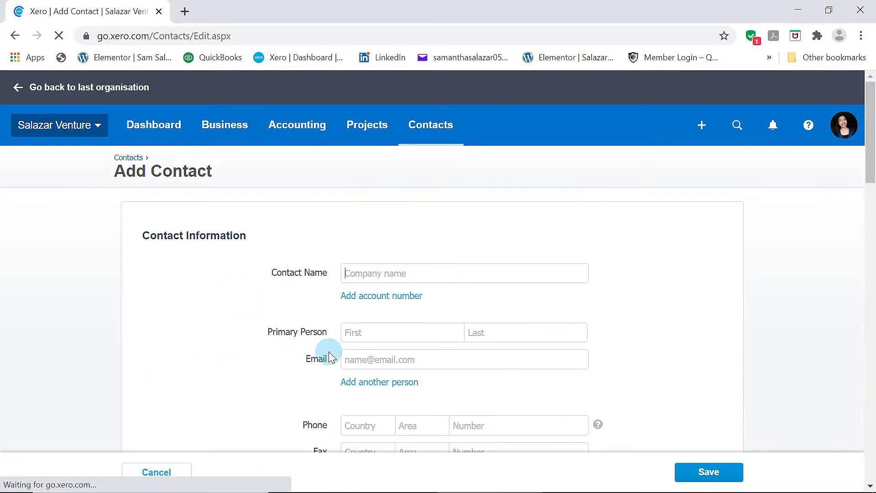
{"action": "scroll", "coordinate": [336, 354], "scroll_direction": "down", "scroll_amount": 15}
{"action": "scroll", "coordinate": [332, 354], "scroll_direction": "up", "scroll_amount": 10}
{"action": "scroll", "coordinate": [329, 356], "scroll_direction": "up", "scroll_amount": 5}
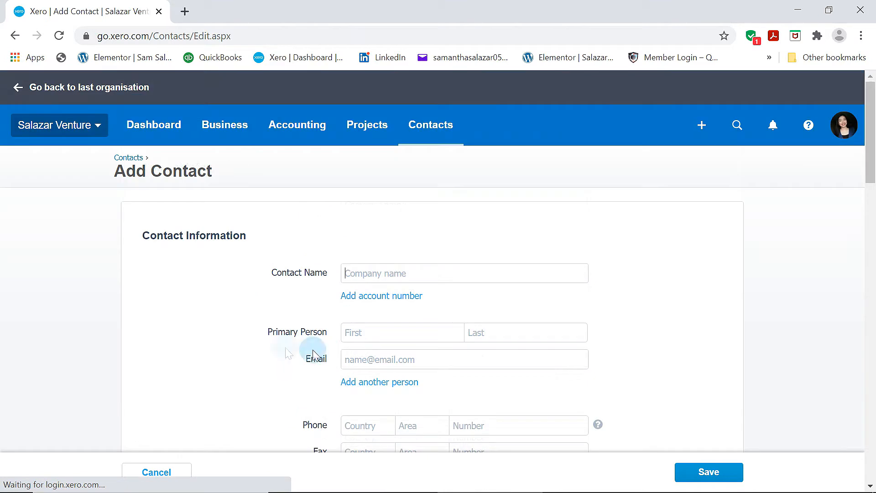
Go back to the last organisation, Bookkeeping Solutions, and open its supplier contacts.
{"action": "left_click", "coordinate": [19, 87]}
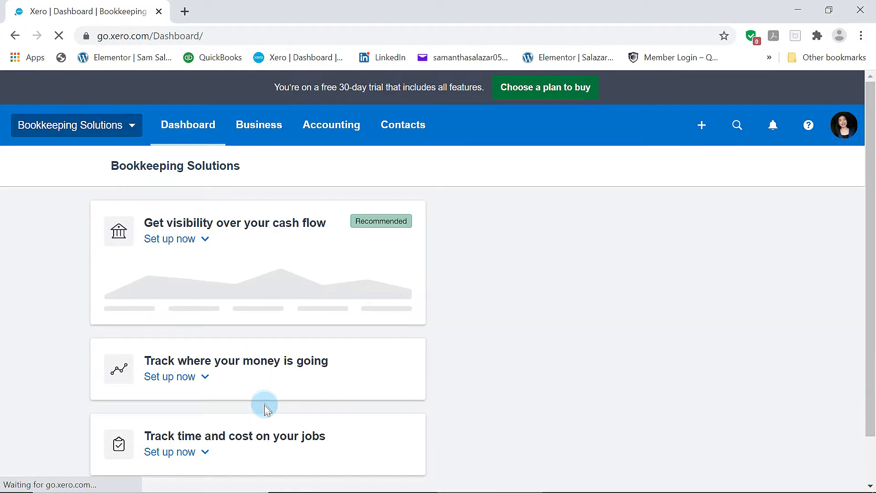
{"action": "left_click", "coordinate": [412, 133]}
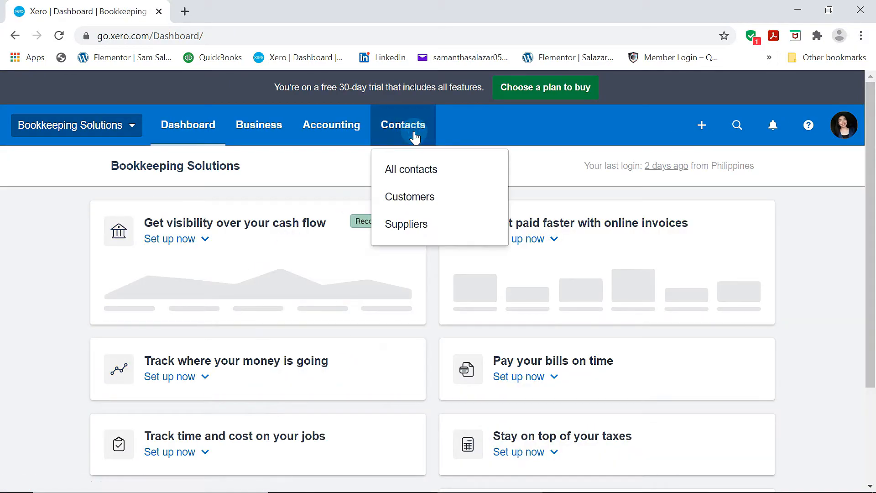
{"action": "left_click", "coordinate": [403, 225]}
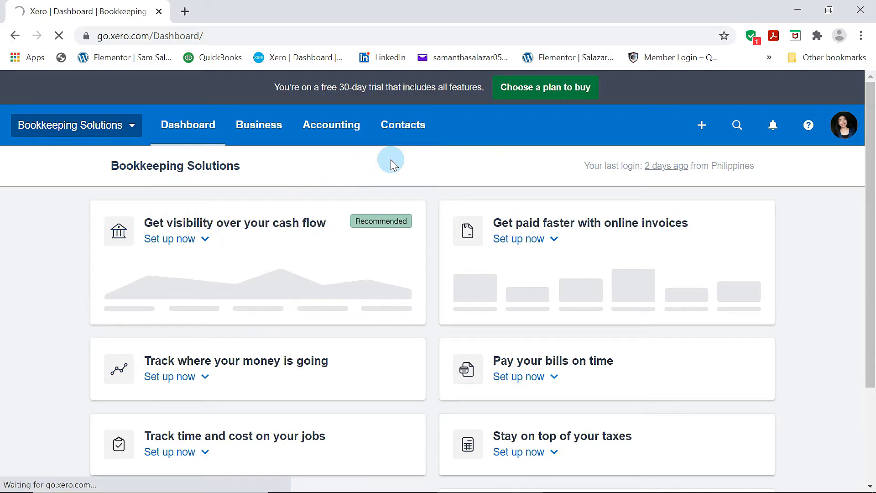
Switch to the Salazar Venture organisation.
{"action": "left_click", "coordinate": [115, 123]}
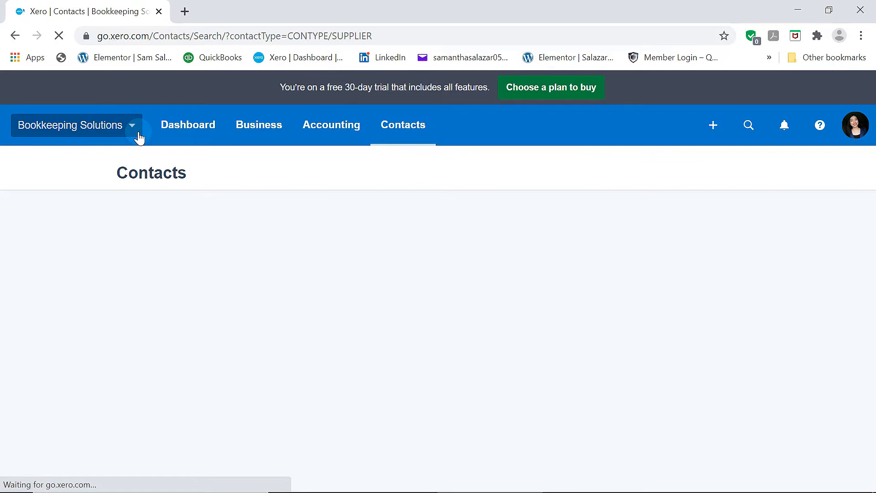
{"action": "left_click", "coordinate": [137, 135]}
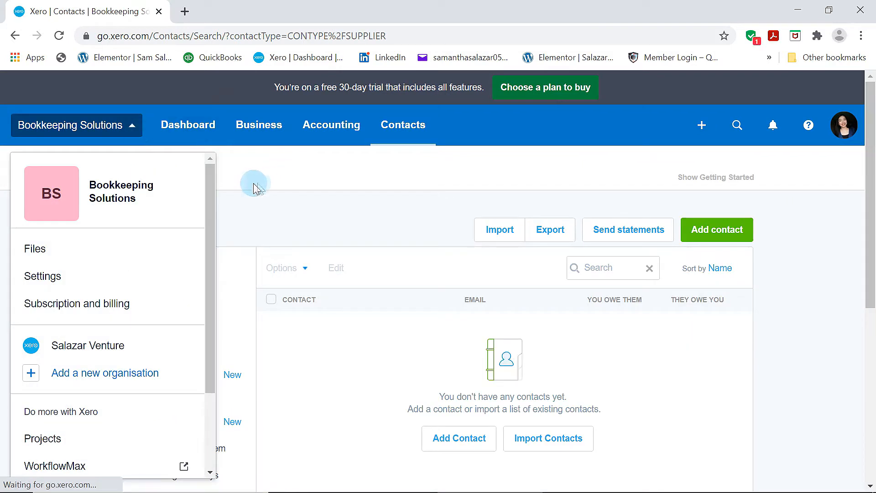
{"action": "left_click", "coordinate": [88, 348]}
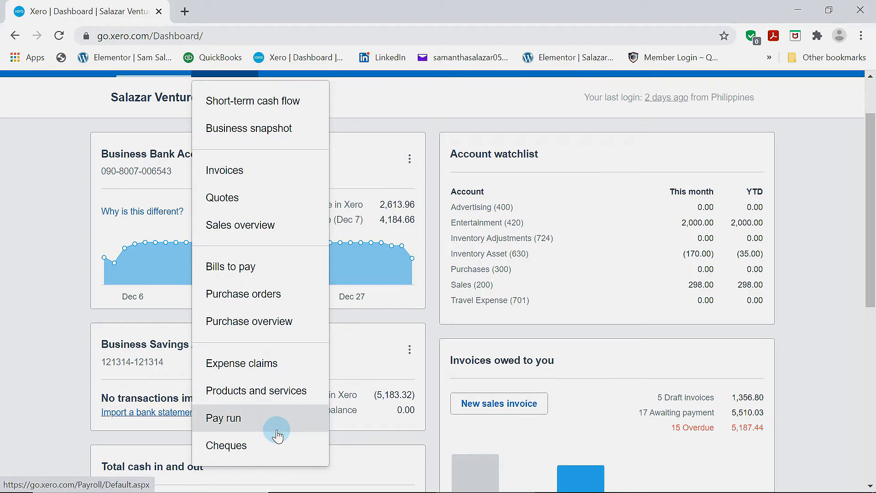
Open the products and services list and hide its inventory help banner.
{"action": "left_click", "coordinate": [241, 391]}
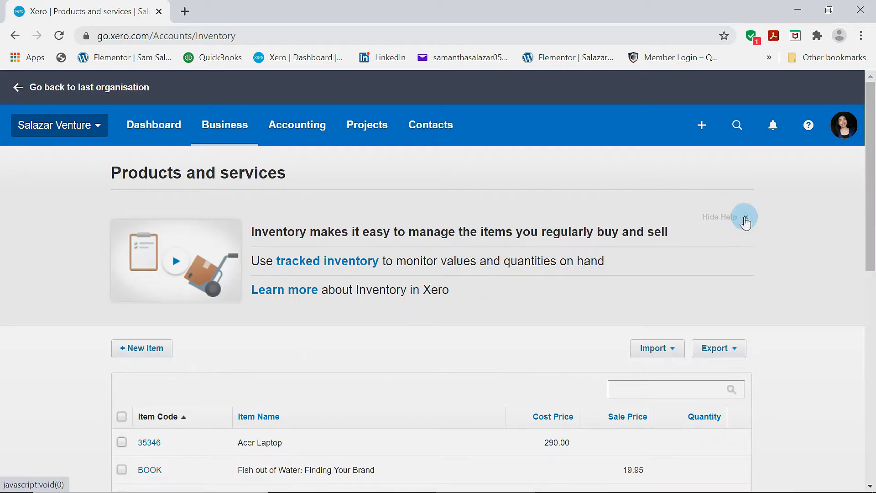
{"action": "left_click", "coordinate": [745, 218]}
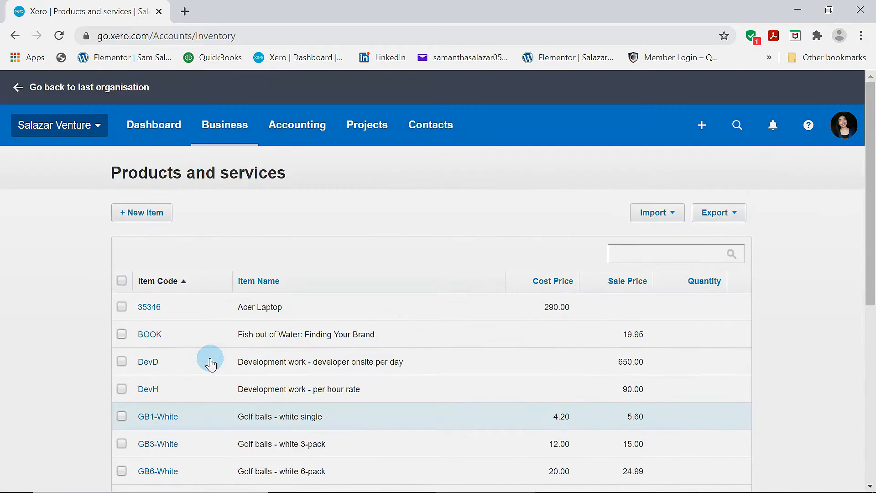
Look through the products and services list with its item codes, names, cost prices, sale prices and quantities.
{"action": "scroll", "coordinate": [201, 362], "scroll_direction": "down", "scroll_amount": 1}
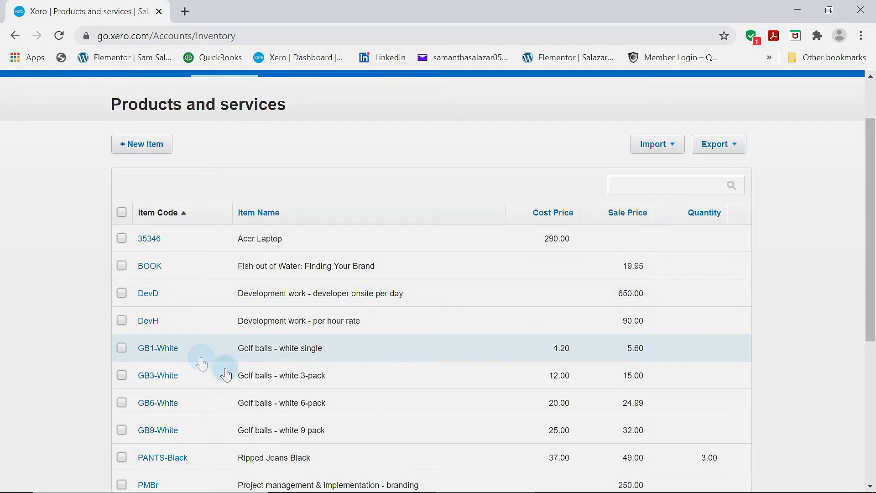
{"action": "scroll", "coordinate": [268, 397], "scroll_direction": "down", "scroll_amount": 5}
{"action": "scroll", "coordinate": [271, 403], "scroll_direction": "up", "scroll_amount": 4}
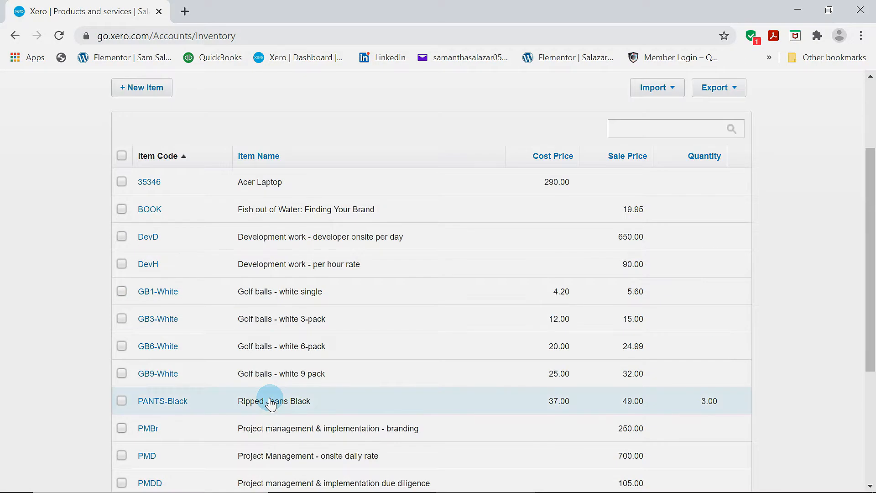
{"action": "scroll", "coordinate": [271, 403], "scroll_direction": "up", "scroll_amount": 2}
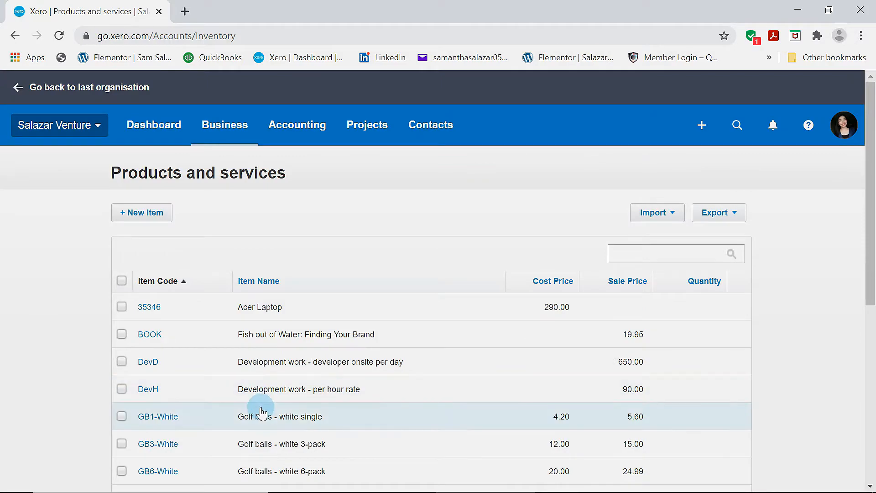
{"action": "scroll", "coordinate": [261, 413], "scroll_direction": "down", "scroll_amount": 5}
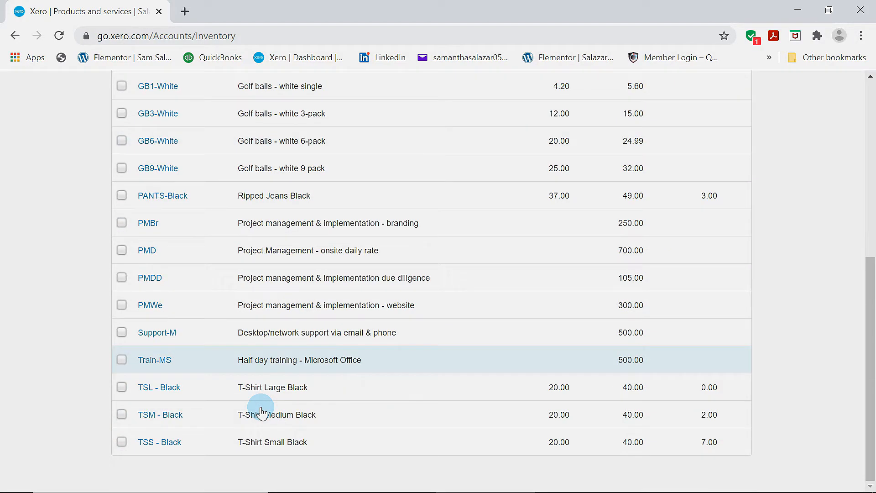
{"action": "scroll", "coordinate": [262, 413], "scroll_direction": "up", "scroll_amount": 7}
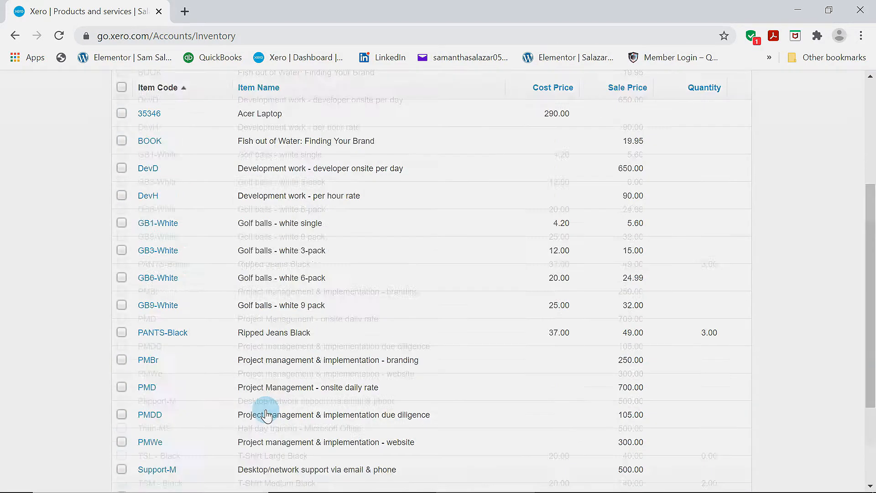
{"action": "scroll", "coordinate": [264, 395], "scroll_direction": "down", "scroll_amount": 5}
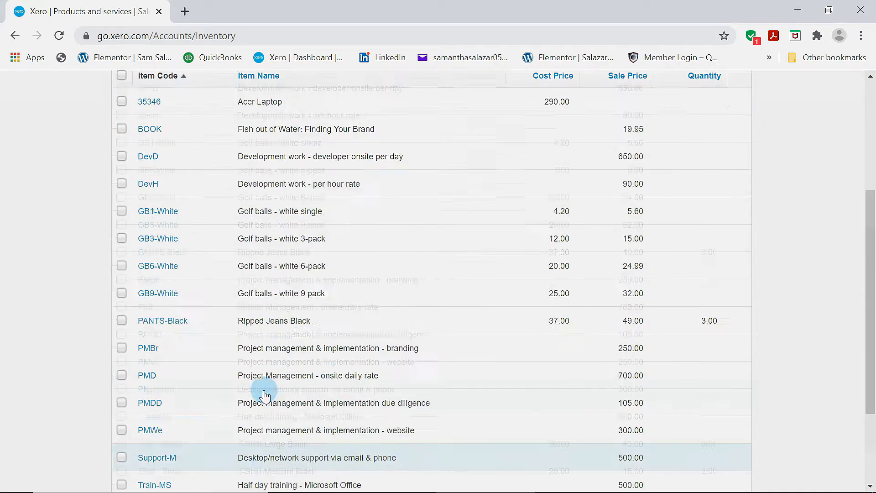
{"action": "scroll", "coordinate": [265, 395], "scroll_direction": "up", "scroll_amount": 5}
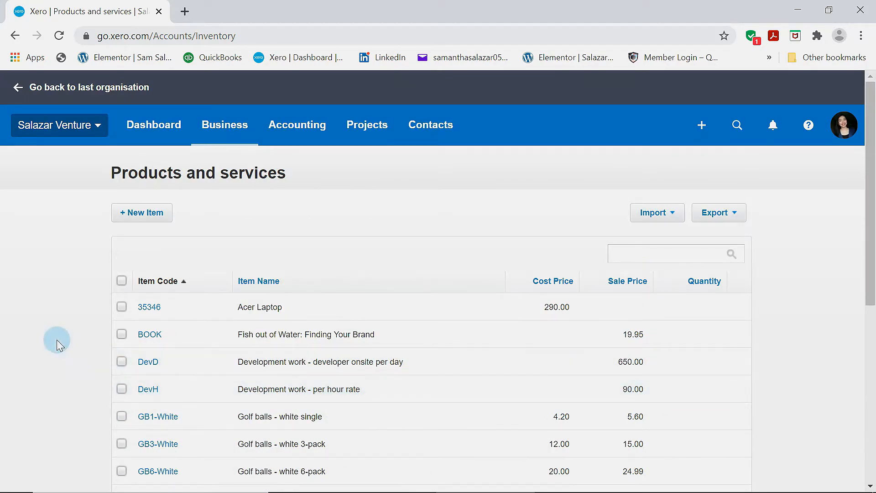
Open a blank new item form, look through its purchase, sale and tracking fields, and close it without saving.
{"action": "left_click", "coordinate": [159, 212]}
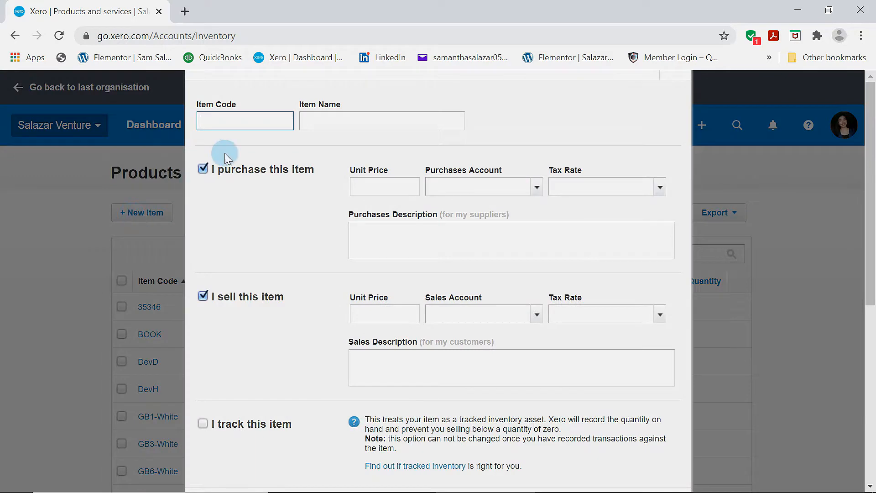
{"action": "scroll", "coordinate": [412, 377], "scroll_direction": "down", "scroll_amount": 2}
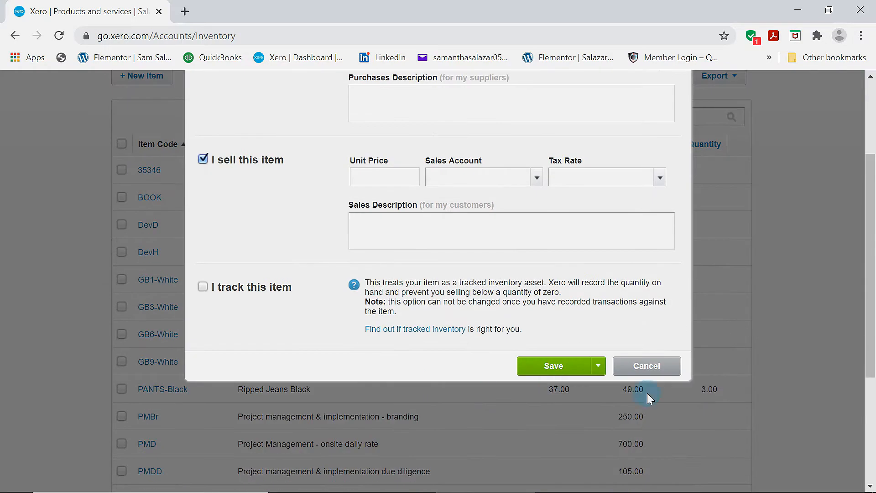
{"action": "scroll", "coordinate": [625, 374], "scroll_direction": "up", "scroll_amount": 2}
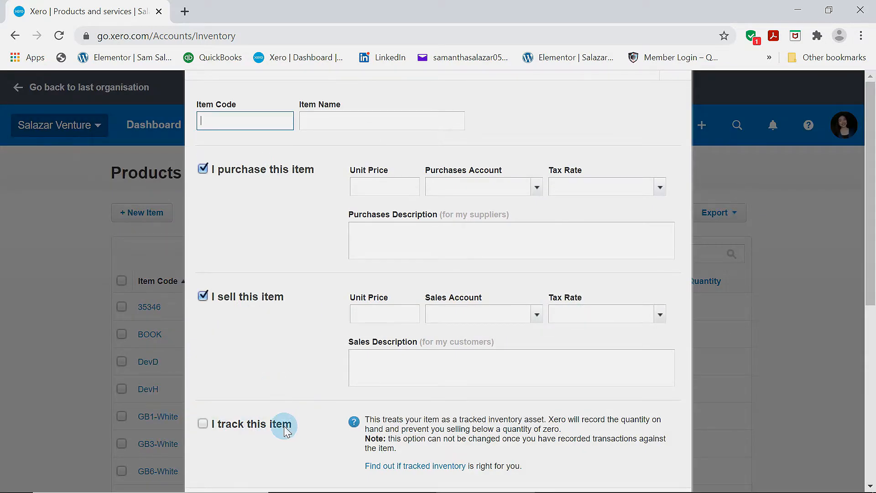
{"action": "left_click", "coordinate": [681, 78]}
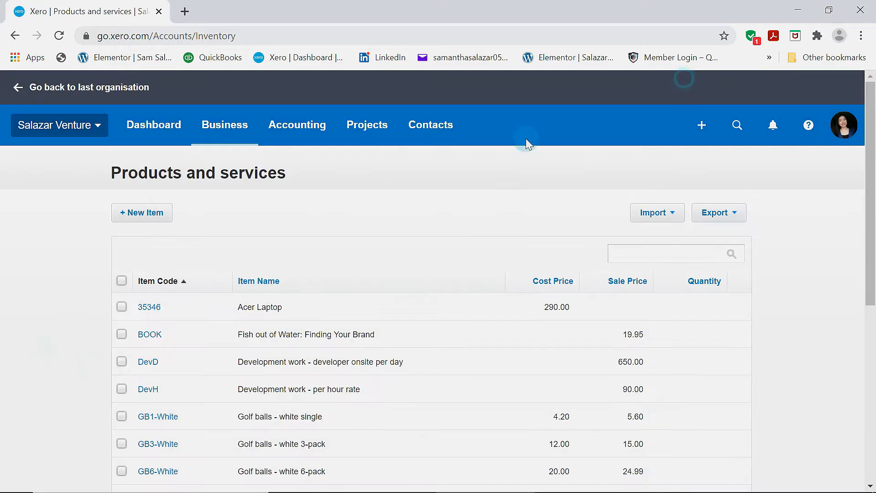
Review the full list of products and services again and check which import options are offered.
{"action": "scroll", "coordinate": [593, 405], "scroll_direction": "down", "scroll_amount": 7}
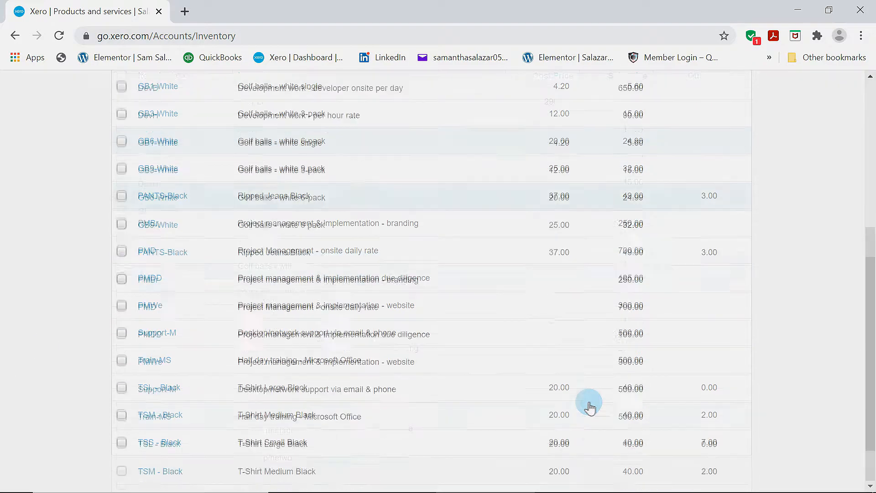
{"action": "scroll", "coordinate": [604, 421], "scroll_direction": "up", "scroll_amount": 7}
{"action": "scroll", "coordinate": [602, 419], "scroll_direction": "down", "scroll_amount": 7}
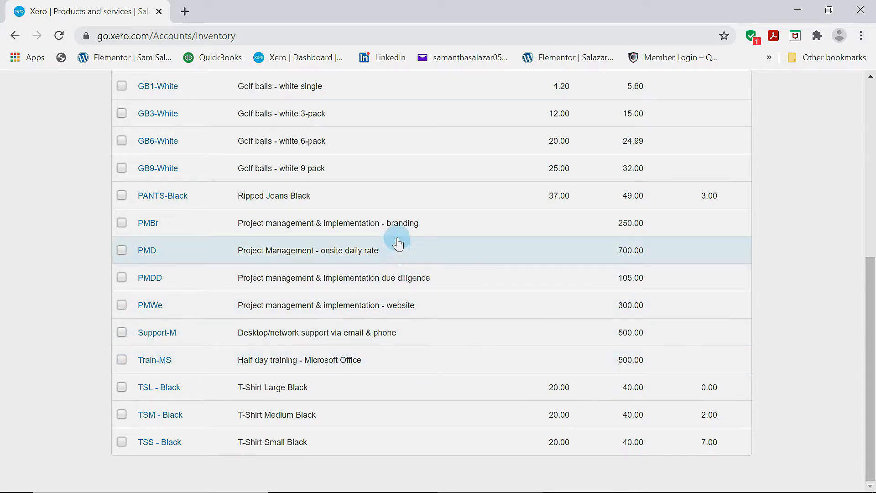
{"action": "scroll", "coordinate": [386, 287], "scroll_direction": "up", "scroll_amount": 6}
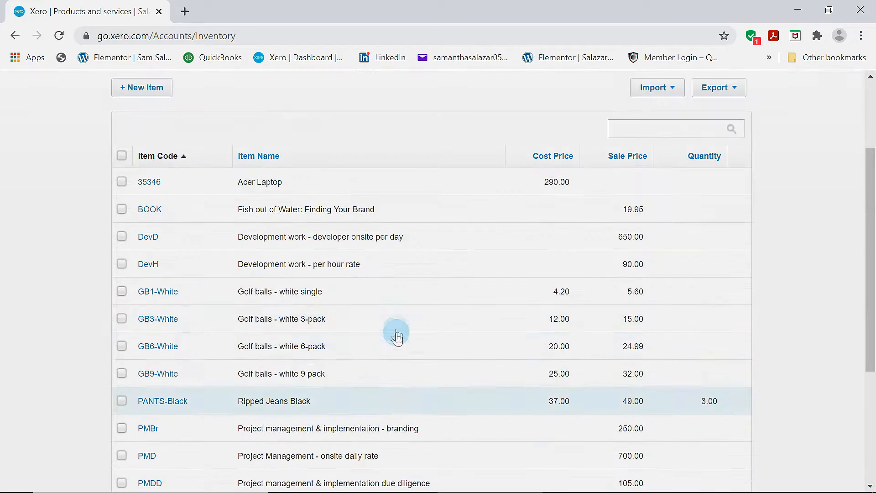
{"action": "scroll", "coordinate": [437, 366], "scroll_direction": "down", "scroll_amount": 2}
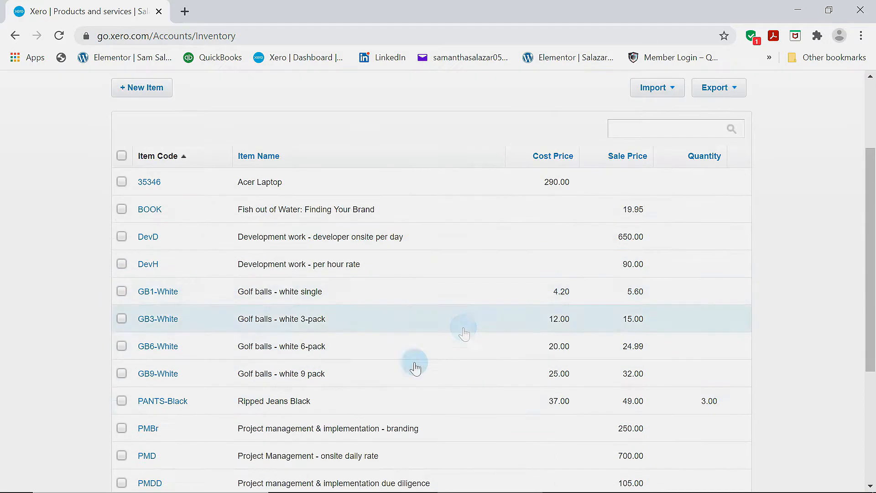
{"action": "scroll", "coordinate": [649, 336], "scroll_direction": "up", "scroll_amount": 2}
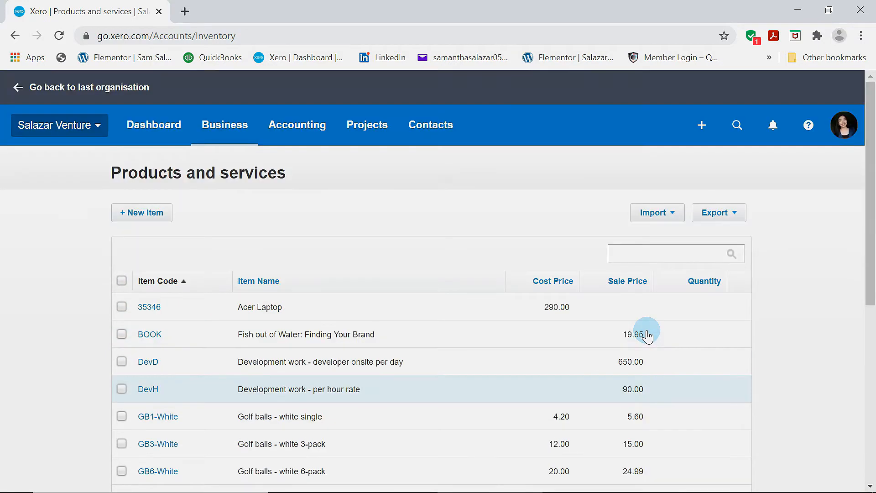
{"action": "left_click", "coordinate": [669, 216]}
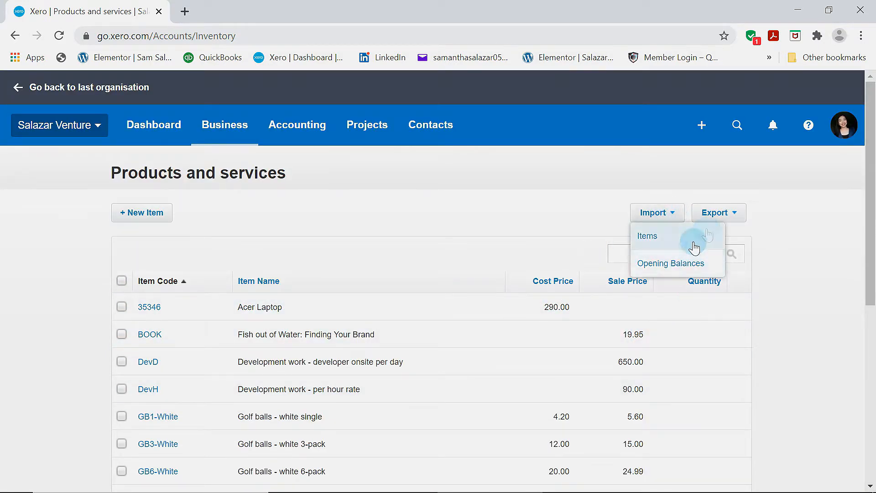
{"action": "left_click", "coordinate": [546, 219]}
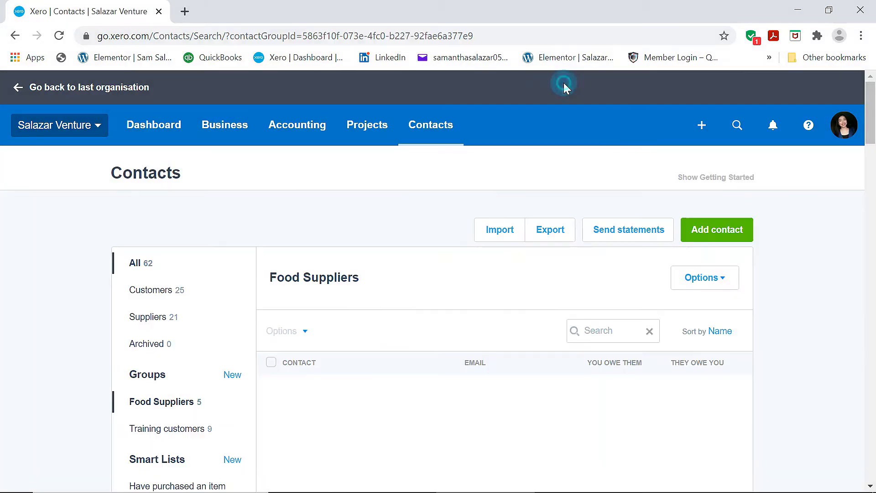
Open the invoices list, and from there open the sales overview to look through its invoice and quote summaries.
{"action": "left_click", "coordinate": [221, 132]}
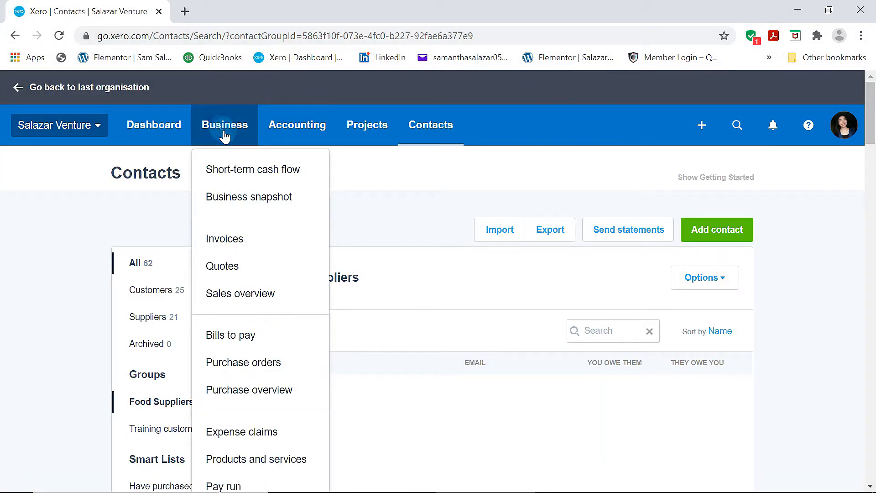
{"action": "left_click", "coordinate": [236, 241]}
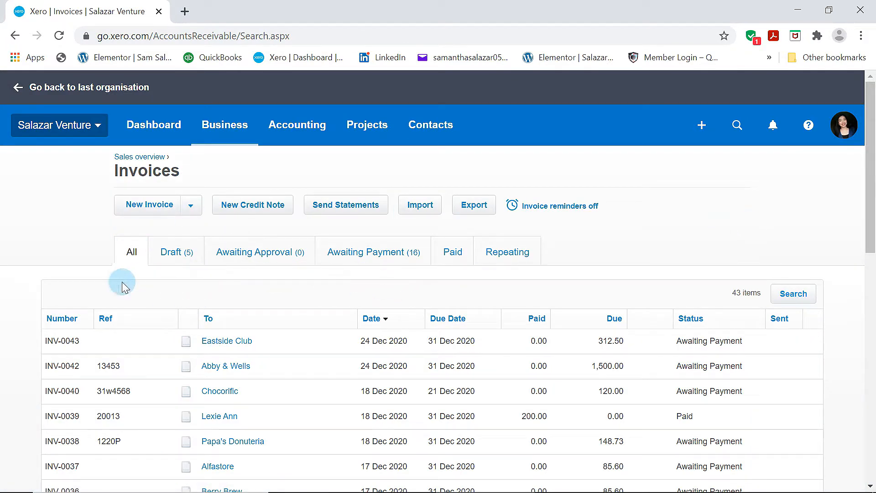
{"action": "left_click", "coordinate": [140, 159]}
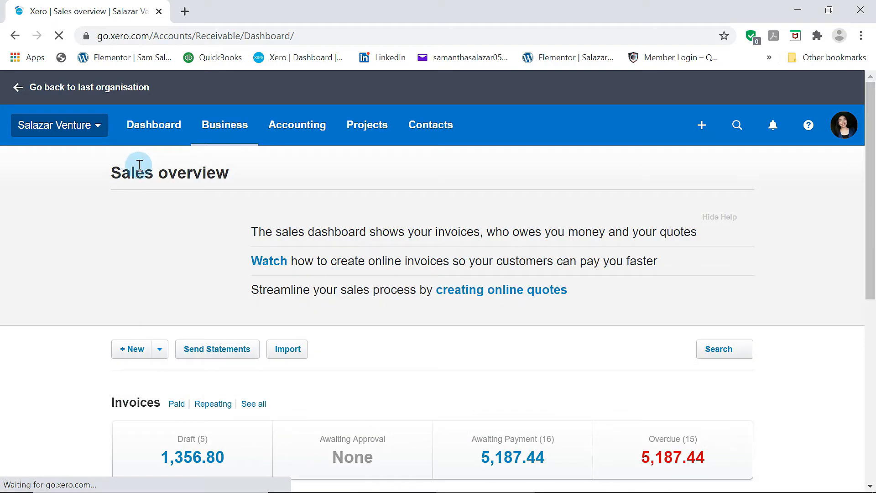
{"action": "scroll", "coordinate": [317, 372], "scroll_direction": "down", "scroll_amount": 6}
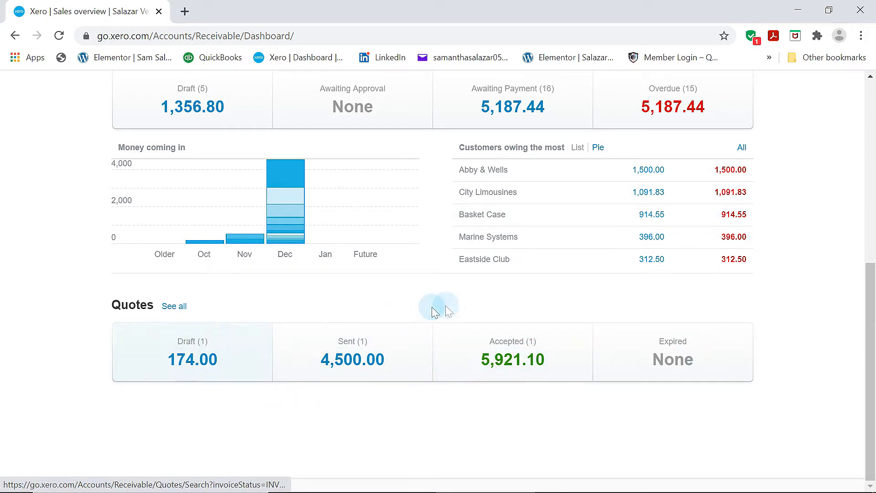
{"action": "scroll", "coordinate": [421, 309], "scroll_direction": "up", "scroll_amount": 8}
Open the list of quotes.
{"action": "left_click", "coordinate": [228, 129]}
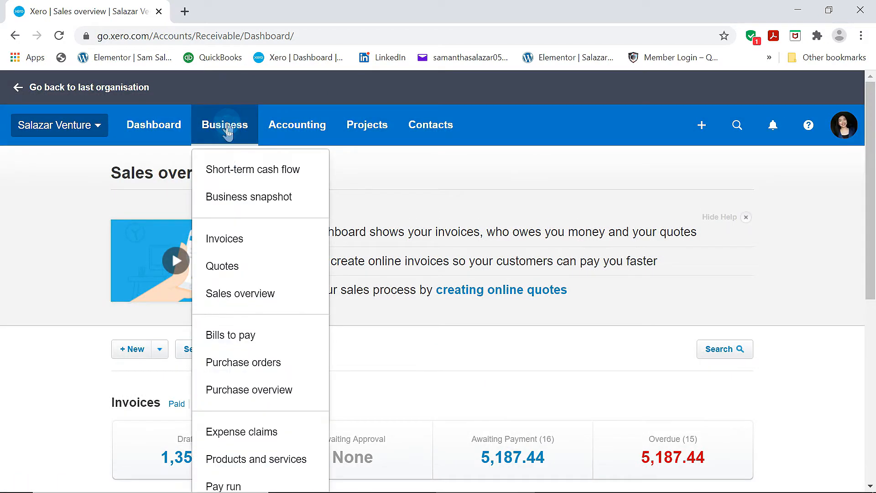
{"action": "left_click", "coordinate": [231, 273]}
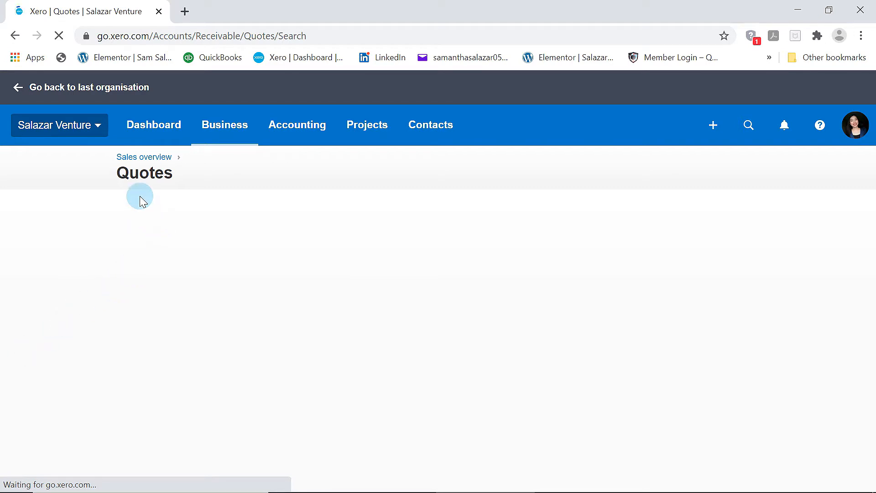
Return to the invoices list, start a new invoice and place the cursor in its customer field.
{"action": "left_click", "coordinate": [221, 119]}
{"action": "left_click", "coordinate": [237, 245]}
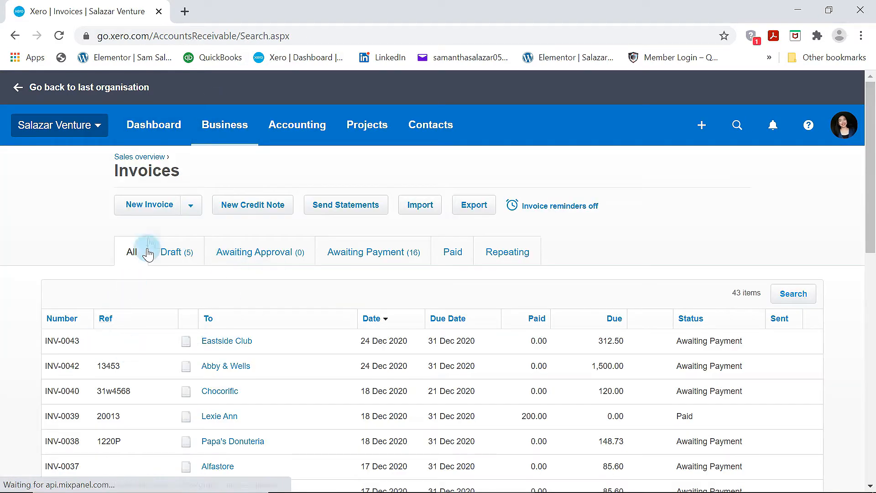
{"action": "left_click", "coordinate": [157, 206]}
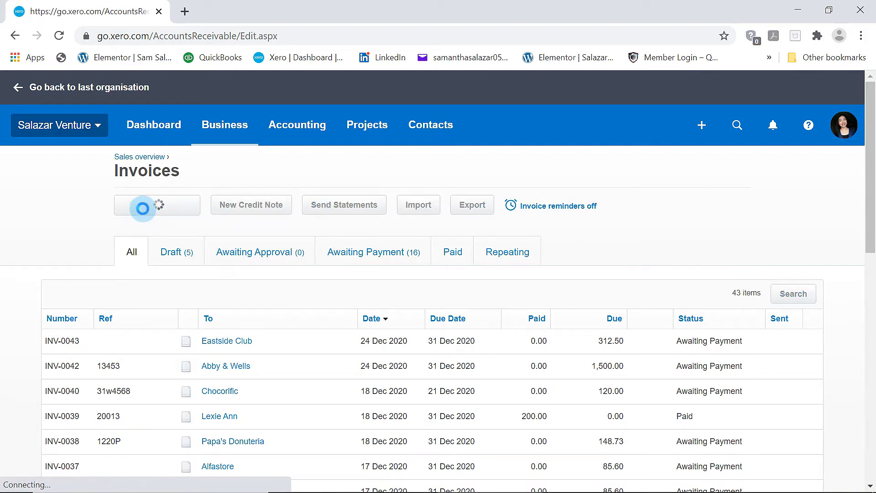
{"action": "left_click", "coordinate": [190, 244]}
{"action": "left_click", "coordinate": [156, 241]}
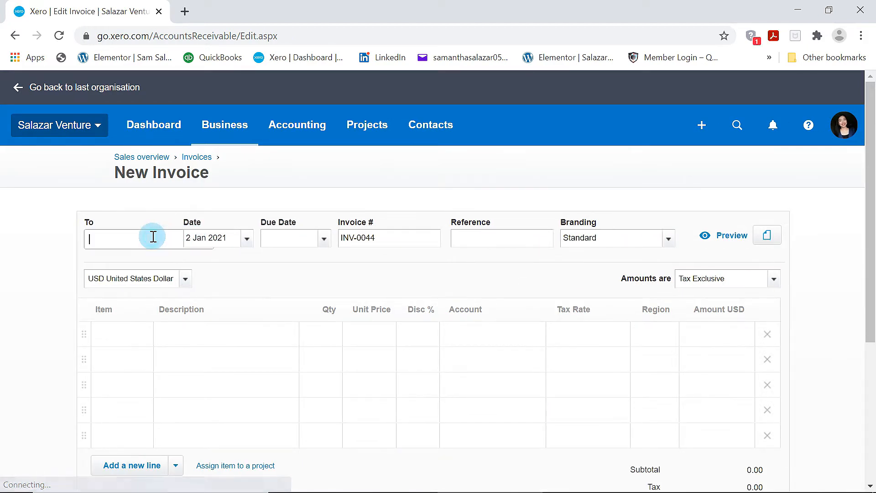
Address the invoice to Abby & Wells, with due date 17 Jan 2021 and reference 12342.
{"action": "type", "text": "E"}
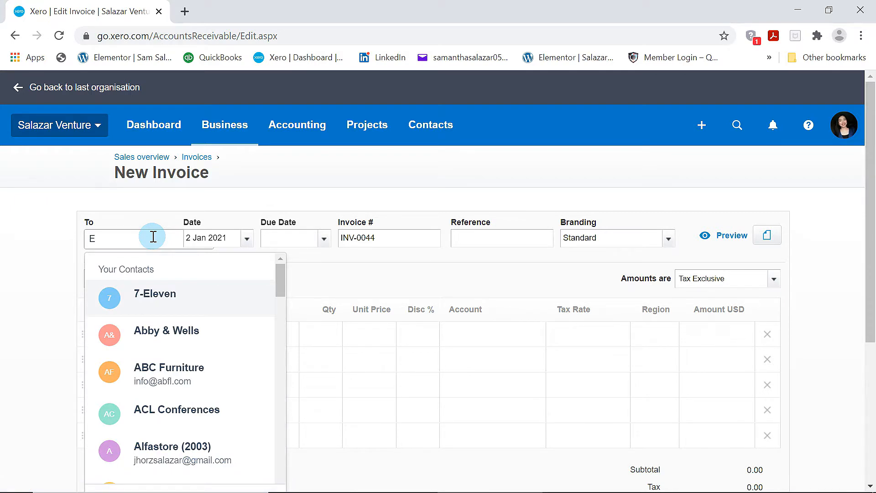
{"action": "left_click", "coordinate": [162, 353]}
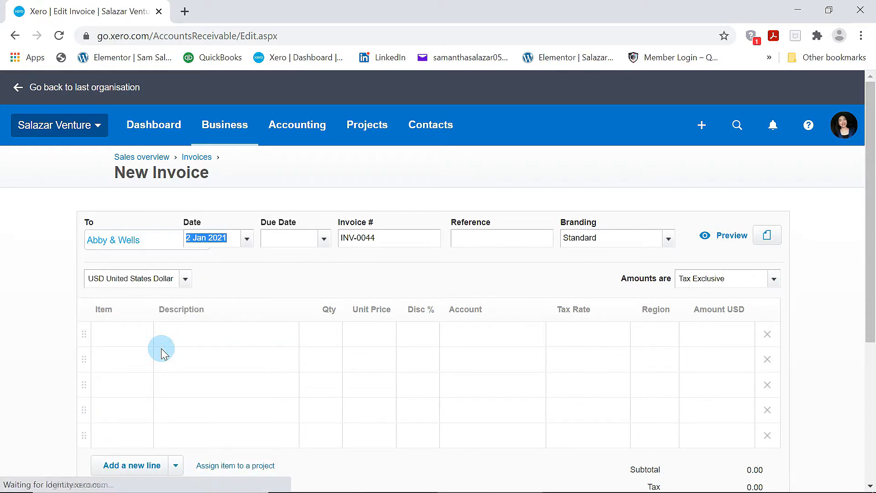
{"action": "left_click", "coordinate": [324, 238]}
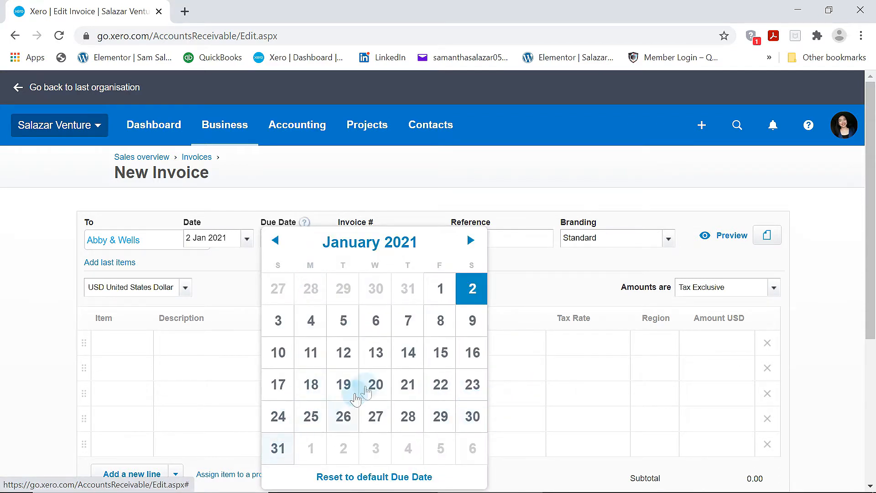
{"action": "left_click", "coordinate": [264, 388]}
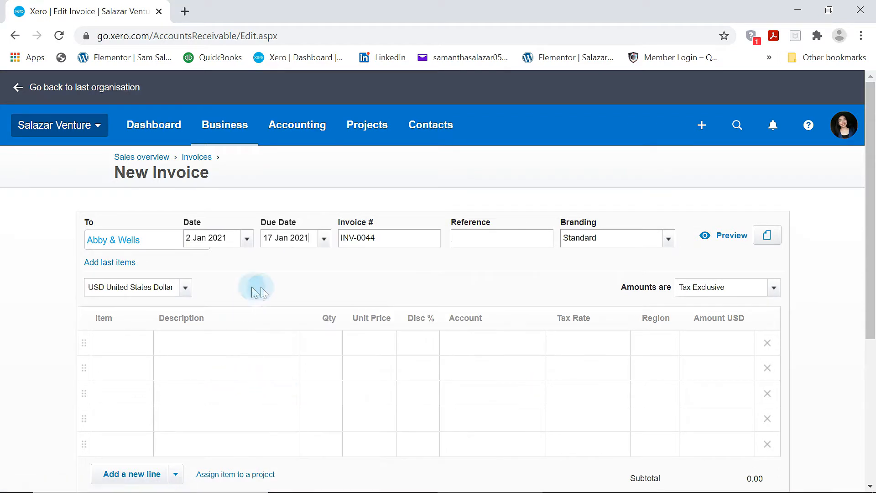
{"action": "left_click", "coordinate": [515, 241]}
{"action": "type", "text": "12342"}
Add the item PANTS-Black: Ripped Jeans Black to the first invoice line.
{"action": "left_click", "coordinate": [136, 344]}
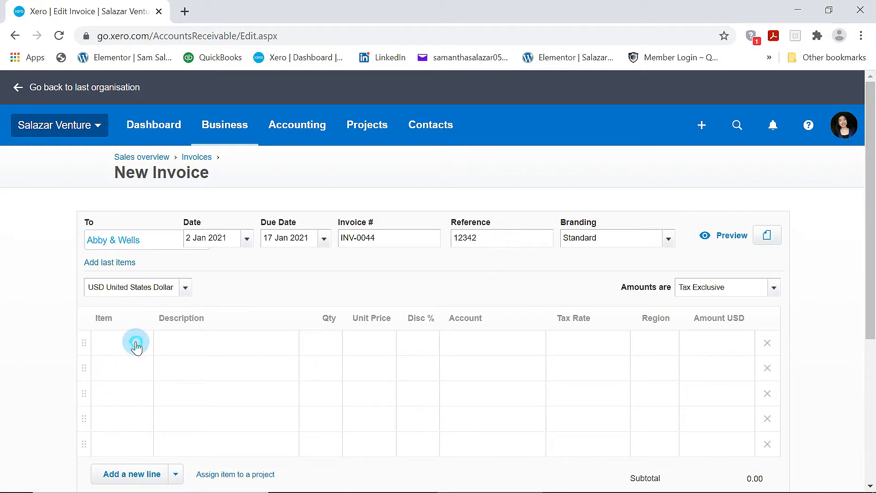
{"action": "left_click", "coordinate": [142, 345]}
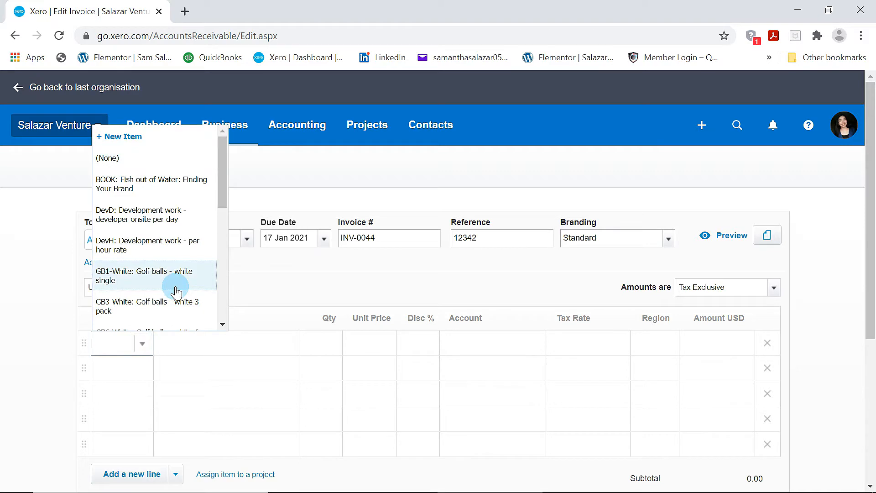
{"action": "scroll", "coordinate": [173, 285], "scroll_direction": "down", "scroll_amount": 1}
{"action": "scroll", "coordinate": [177, 291], "scroll_direction": "down", "scroll_amount": 3}
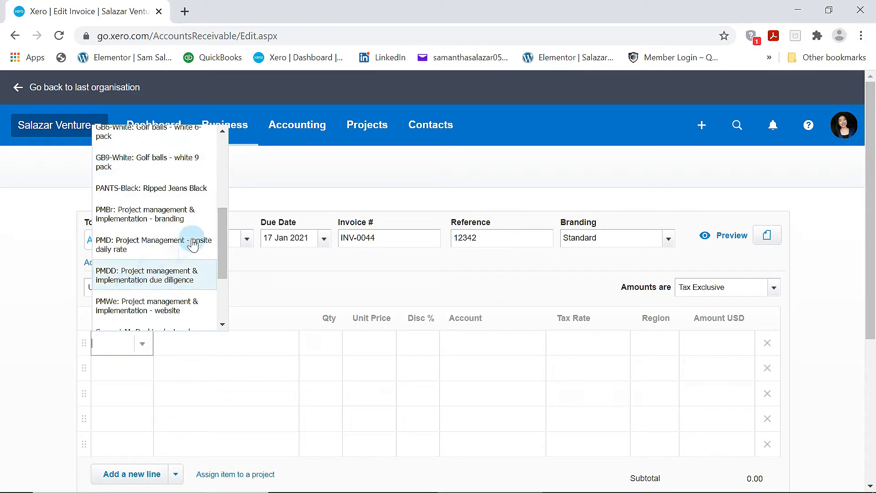
{"action": "left_click", "coordinate": [156, 189]}
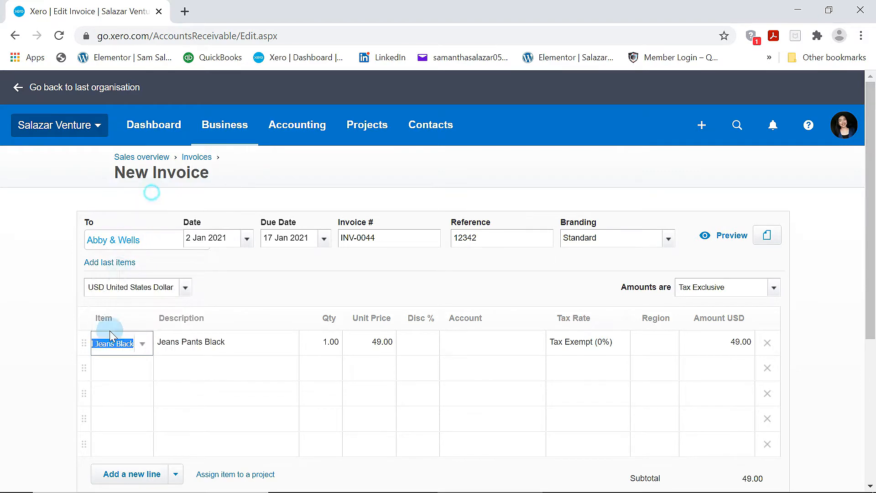
Add the item TSL - Black: T-Shirt Large Black to the second invoice line.
{"action": "left_click", "coordinate": [139, 368]}
{"action": "left_click", "coordinate": [142, 388]}
{"action": "scroll", "coordinate": [173, 292], "scroll_direction": "down", "scroll_amount": 10}
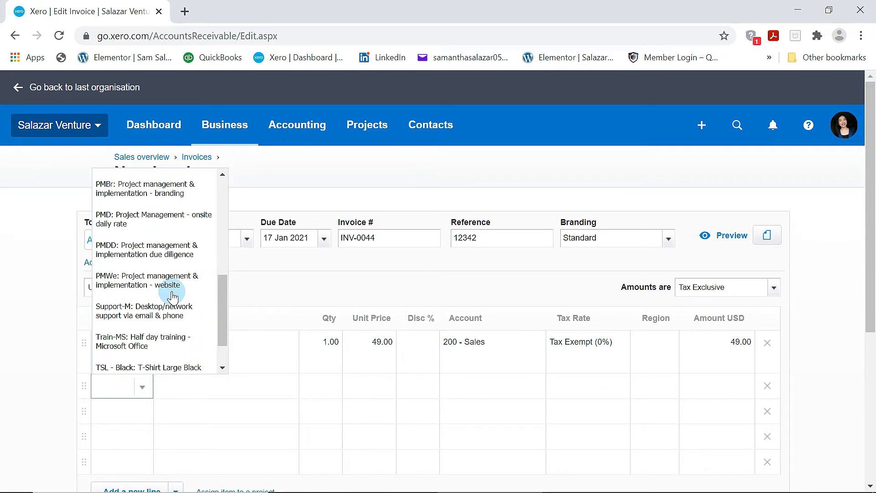
{"action": "left_click", "coordinate": [149, 321]}
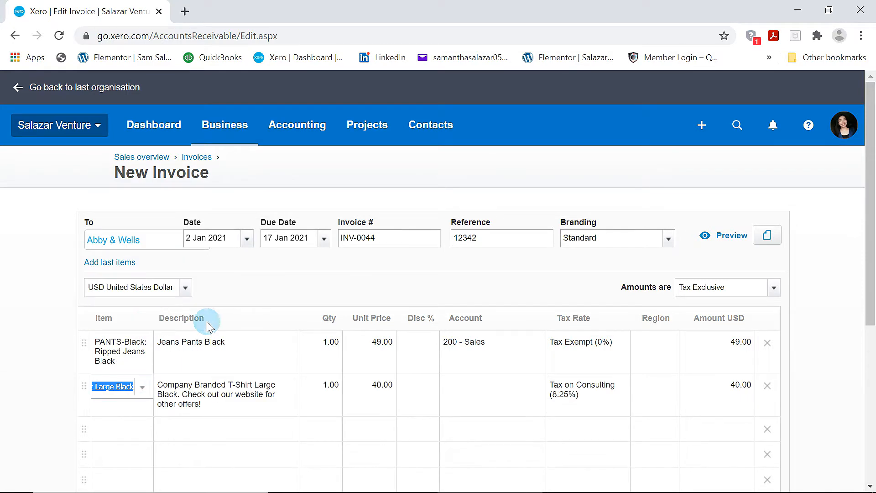
Set the quantity to 2 for the black jeans and 5 for the black T-shirts.
{"action": "left_click", "coordinate": [332, 348]}
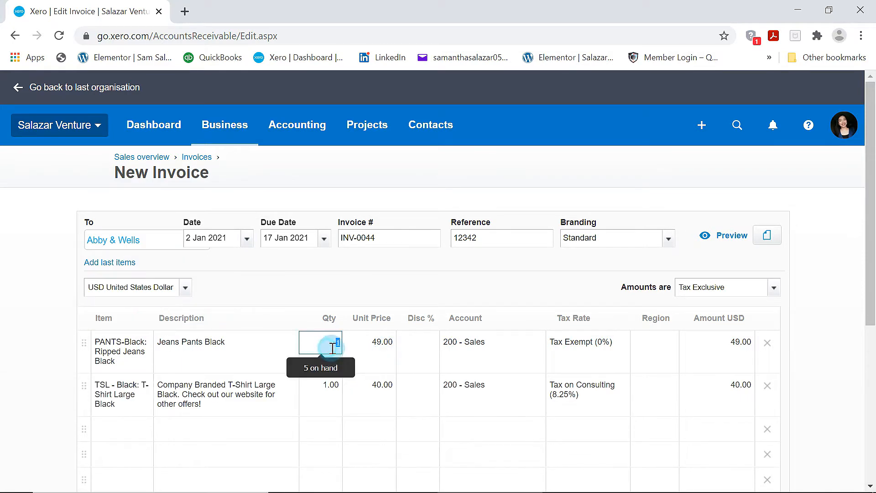
{"action": "type", "text": "2"}
{"action": "left_click", "coordinate": [327, 396]}
{"action": "type", "text": "5"}
{"action": "left_click", "coordinate": [664, 436]}
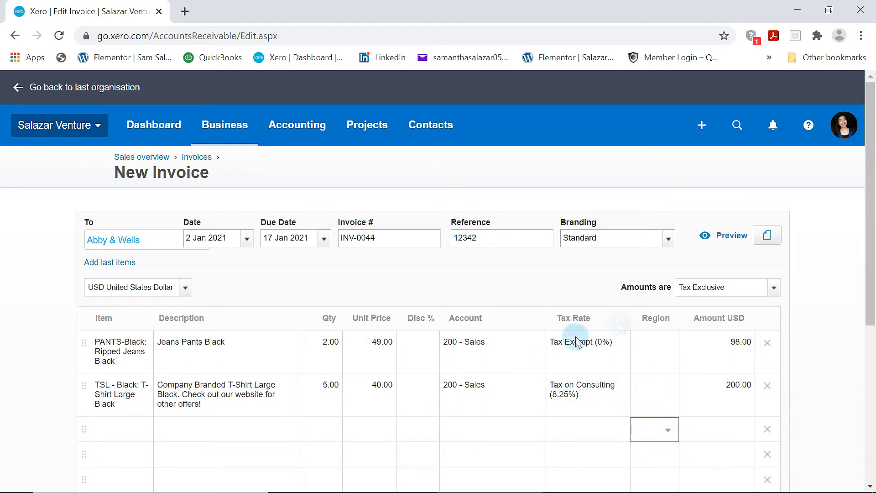
Change the tax rate of the black jeans line to Tax on Consulting (8.25%).
{"action": "left_click", "coordinate": [580, 363]}
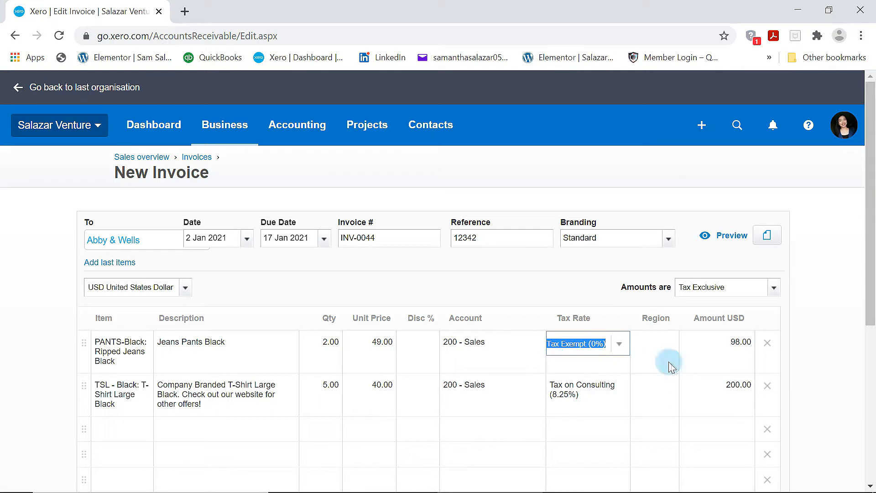
{"action": "left_click", "coordinate": [813, 324]}
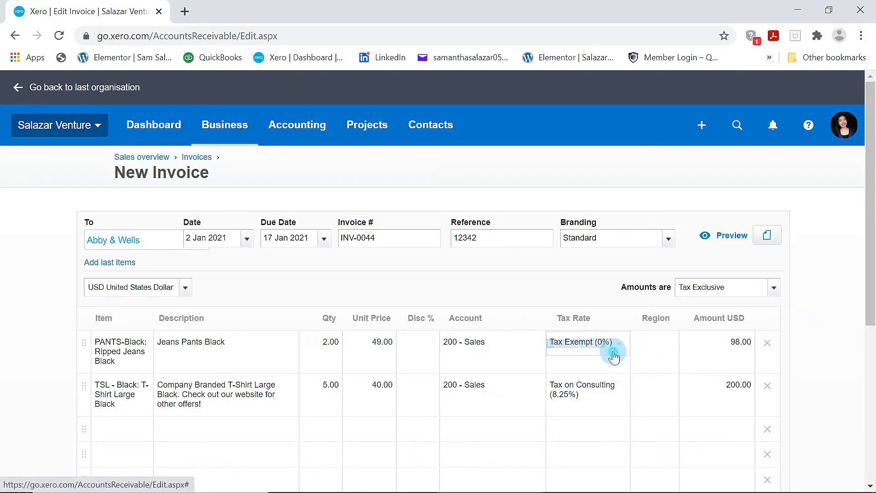
{"action": "left_click", "coordinate": [616, 347]}
{"action": "left_click", "coordinate": [619, 342]}
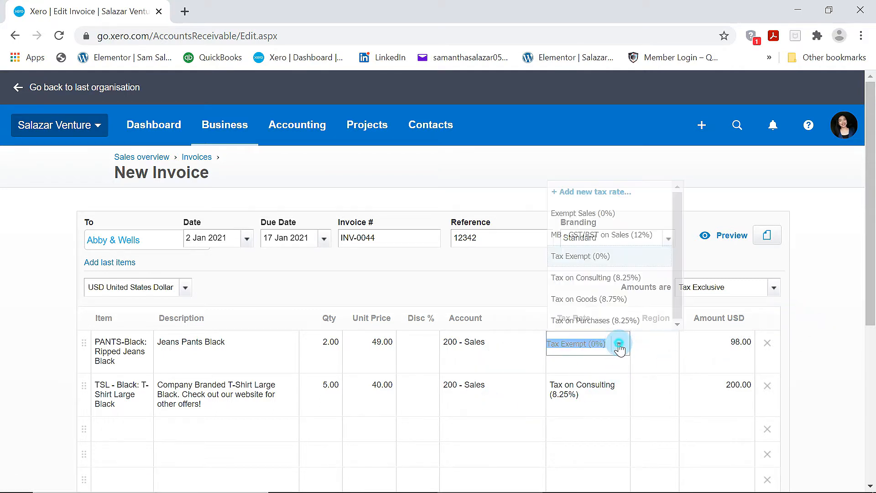
{"action": "left_click", "coordinate": [630, 284]}
{"action": "scroll", "coordinate": [608, 401], "scroll_direction": "down", "scroll_amount": 4}
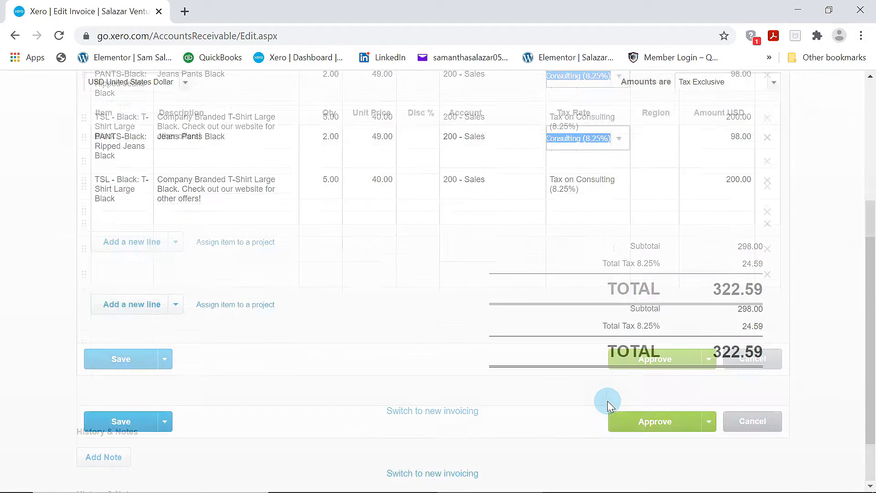
{"action": "left_click", "coordinate": [800, 269]}
Review the invoice's header, line items and totals, and approve the invoice.
{"action": "scroll", "coordinate": [791, 286], "scroll_direction": "up", "scroll_amount": 3}
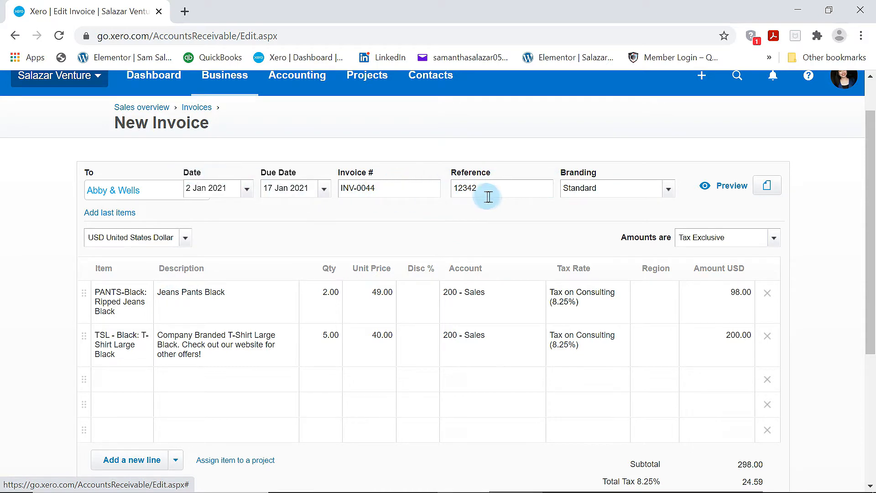
{"action": "scroll", "coordinate": [240, 300], "scroll_direction": "down", "scroll_amount": 3}
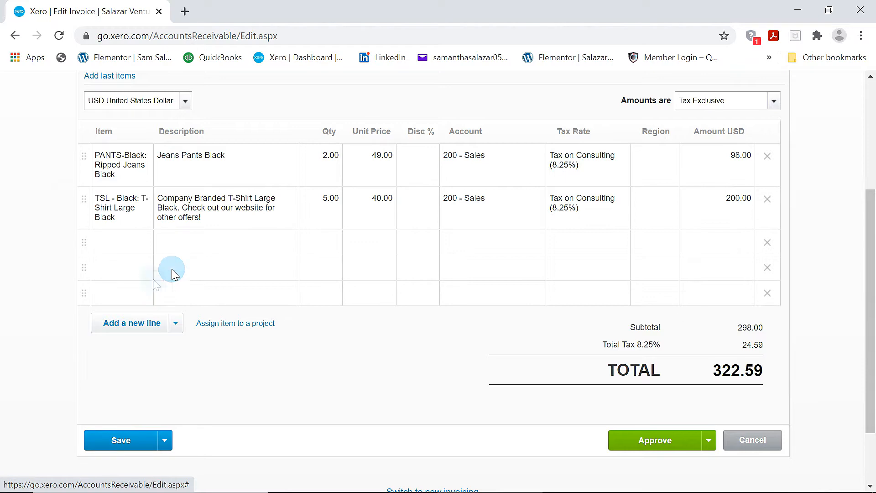
{"action": "scroll", "coordinate": [283, 261], "scroll_direction": "up", "scroll_amount": 3}
{"action": "scroll", "coordinate": [280, 258], "scroll_direction": "down", "scroll_amount": 5}
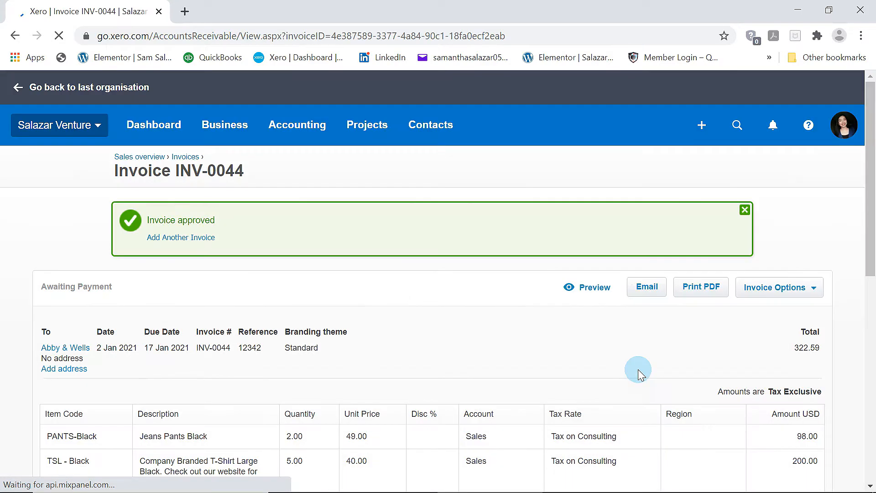
{"action": "scroll", "coordinate": [571, 359], "scroll_direction": "down", "scroll_amount": 2}
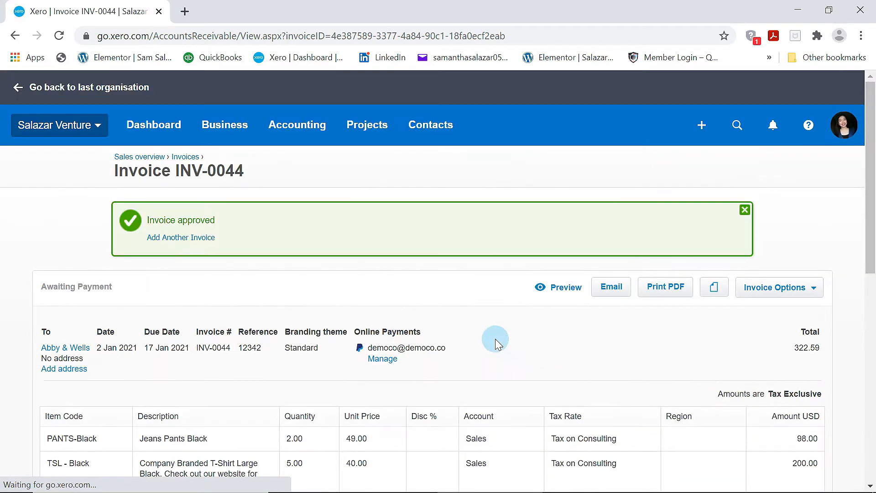
From the invoices awaiting payment, review the email form for the new Abby & Wells invoice, close it unsent and deselect the invoice.
{"action": "left_click", "coordinate": [187, 158]}
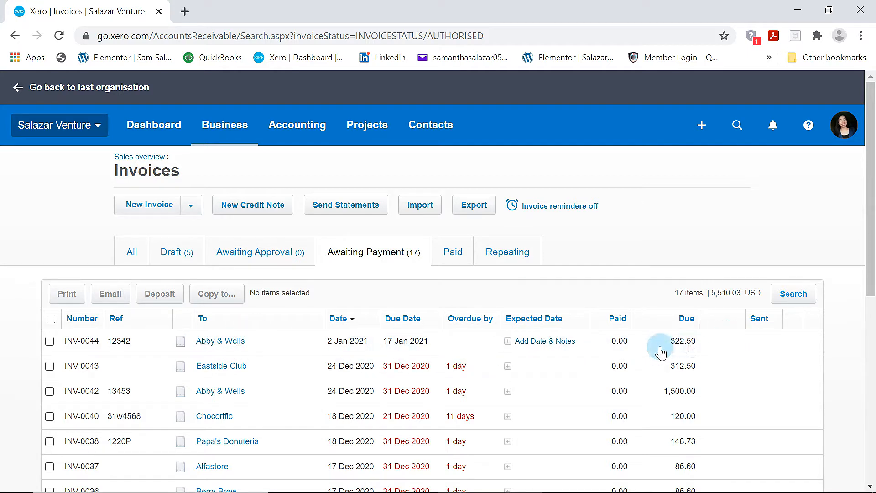
{"action": "left_click", "coordinate": [59, 342]}
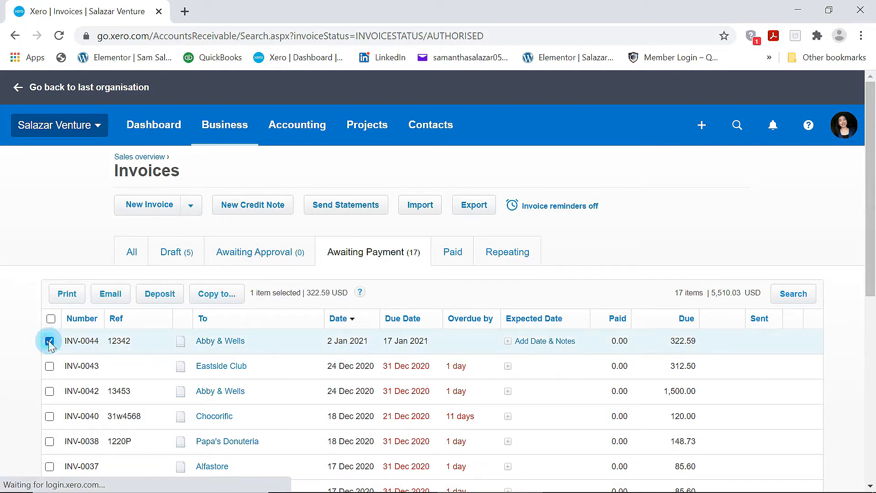
{"action": "left_click", "coordinate": [110, 295]}
{"action": "scroll", "coordinate": [439, 320], "scroll_direction": "down", "scroll_amount": 5}
{"action": "scroll", "coordinate": [440, 313], "scroll_direction": "up", "scroll_amount": 5}
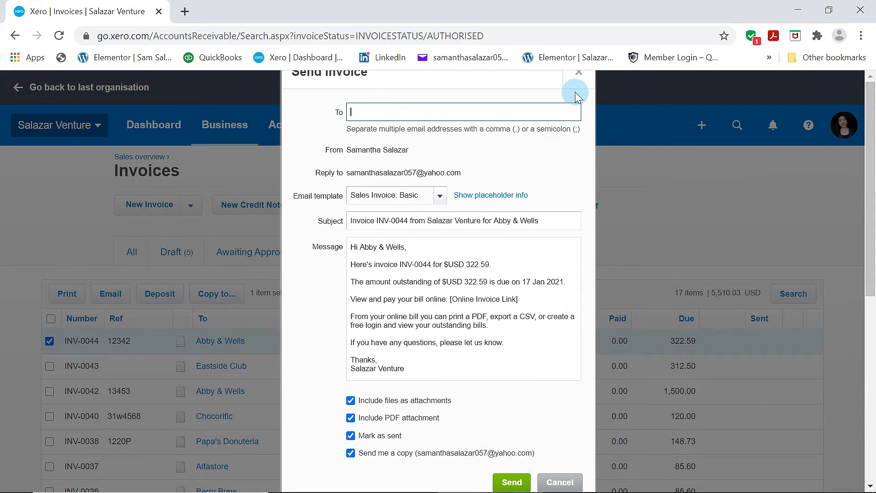
{"action": "left_click", "coordinate": [577, 74]}
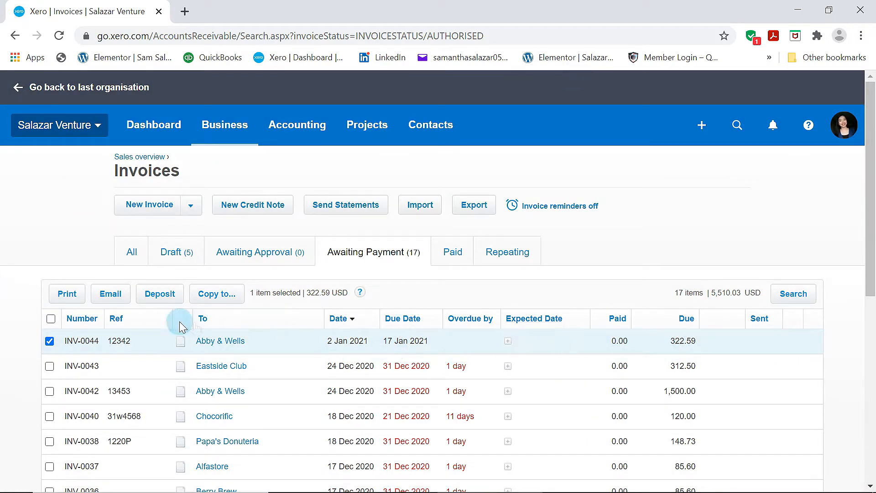
{"action": "left_click", "coordinate": [49, 342]}
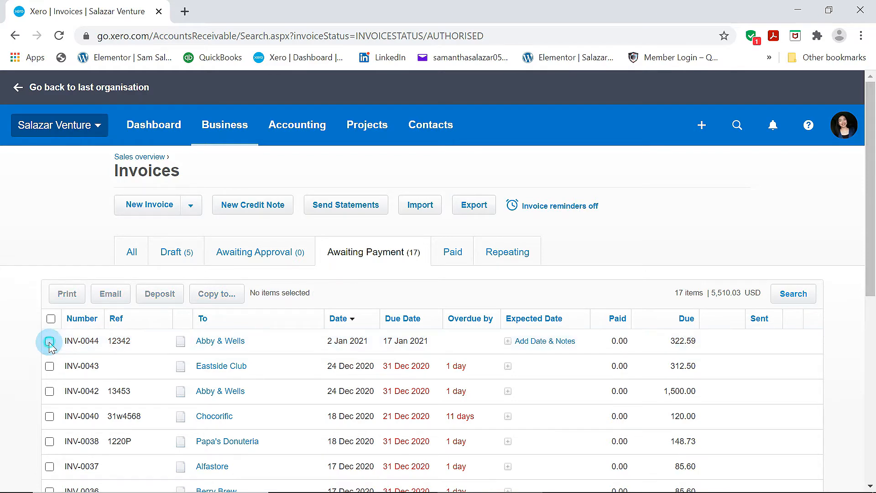
Look through the paid invoices, and open the repeating invoices and dismiss the automatic card payment notice there.
{"action": "left_click", "coordinate": [439, 260]}
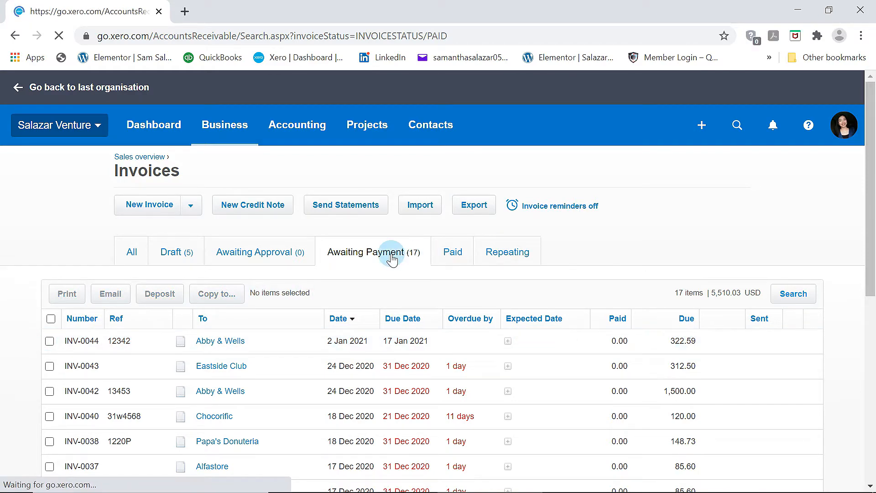
{"action": "scroll", "coordinate": [414, 409], "scroll_direction": "down", "scroll_amount": 5}
{"action": "scroll", "coordinate": [414, 409], "scroll_direction": "down", "scroll_amount": 5}
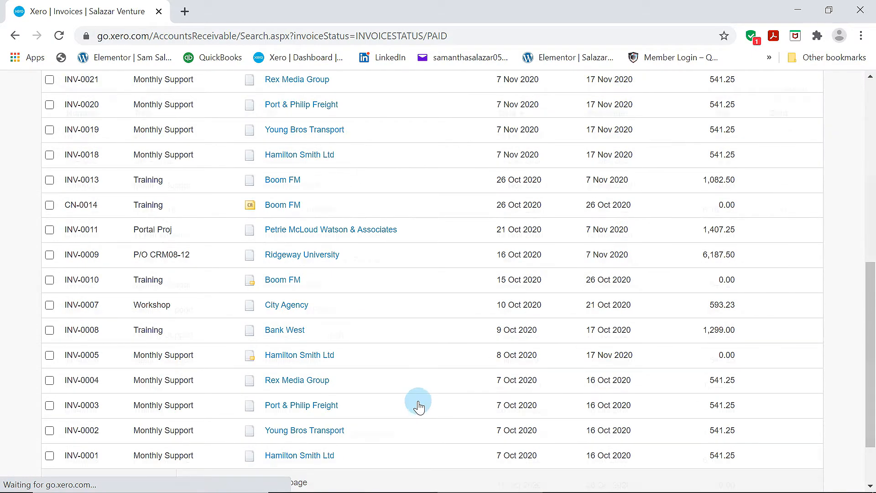
{"action": "scroll", "coordinate": [417, 403], "scroll_direction": "up", "scroll_amount": 10}
{"action": "scroll", "coordinate": [393, 378], "scroll_direction": "down", "scroll_amount": 2}
{"action": "scroll", "coordinate": [393, 377], "scroll_direction": "up", "scroll_amount": 2}
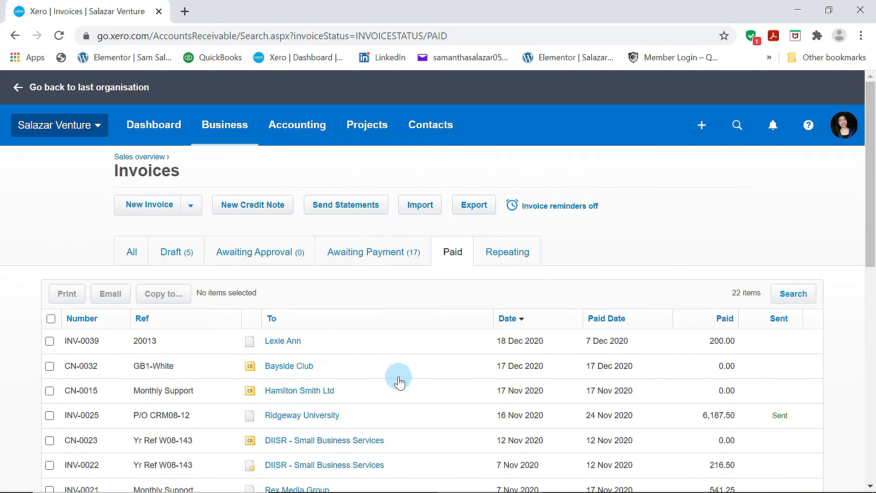
{"action": "left_click", "coordinate": [512, 259]}
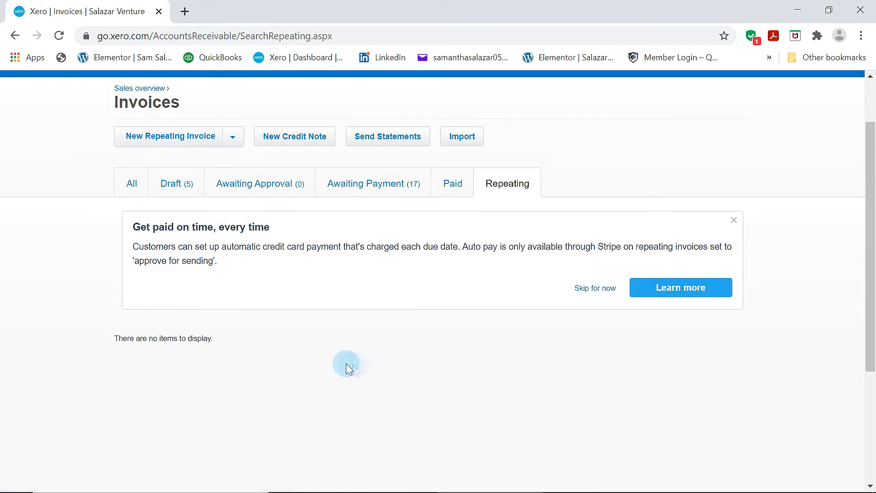
{"action": "left_click", "coordinate": [734, 288]}
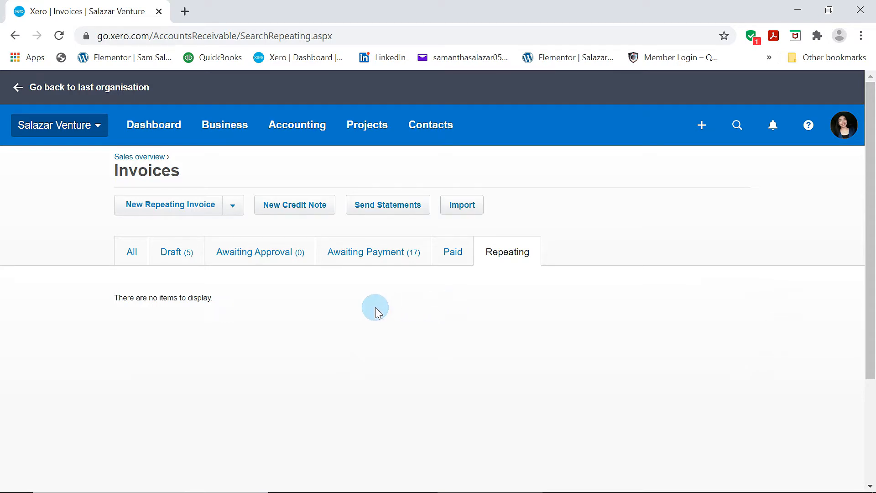
Open the full list of bills to pay, and from there open the purchases overview to look through its bill summaries.
{"action": "left_click", "coordinate": [469, 264]}
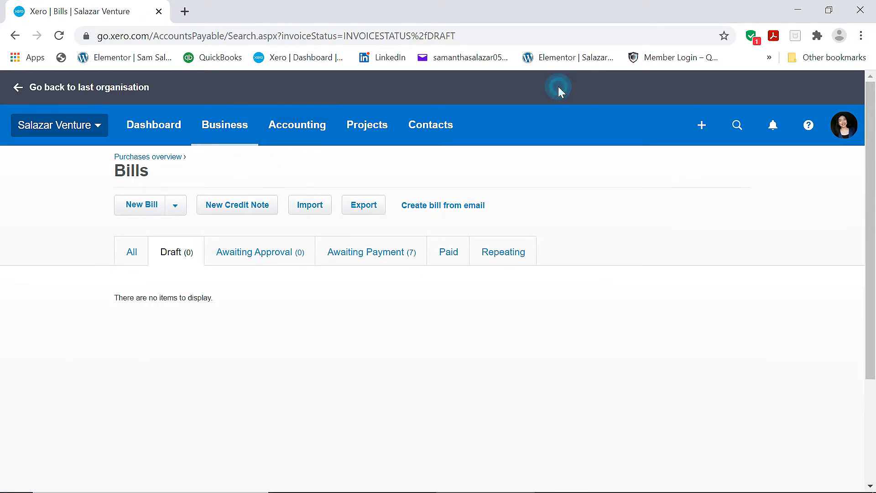
{"action": "left_click", "coordinate": [228, 125]}
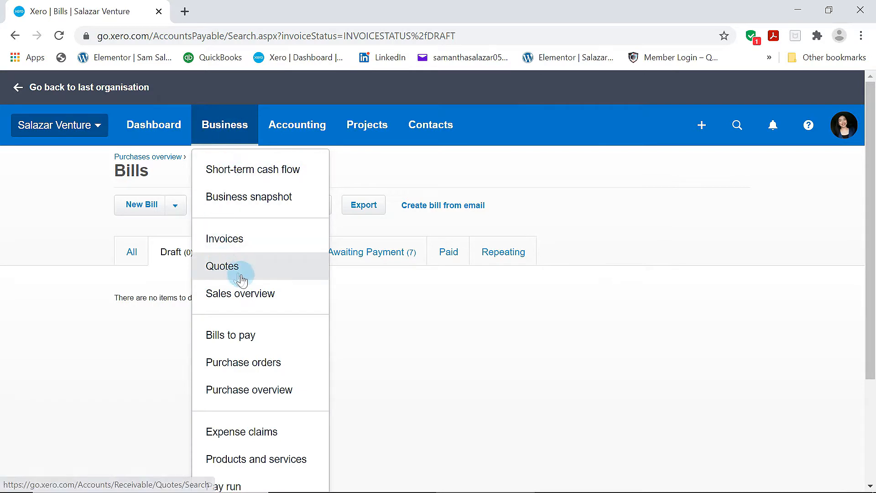
{"action": "left_click", "coordinate": [249, 338]}
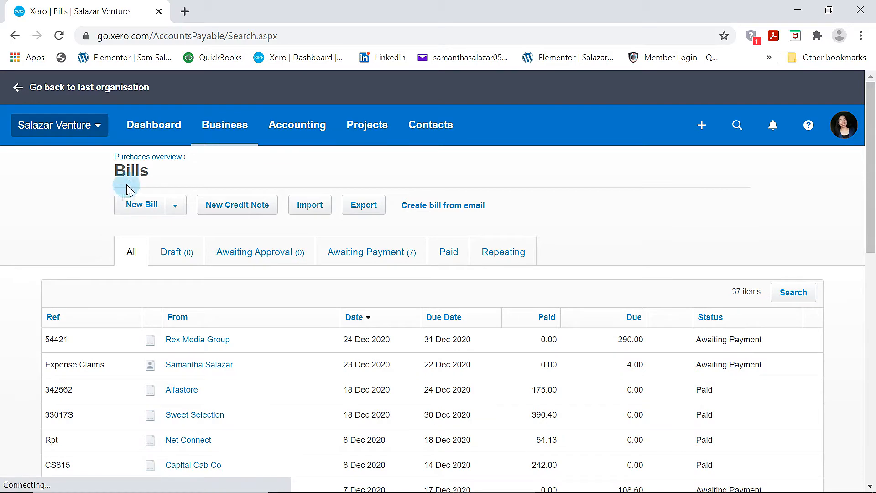
{"action": "left_click", "coordinate": [122, 160]}
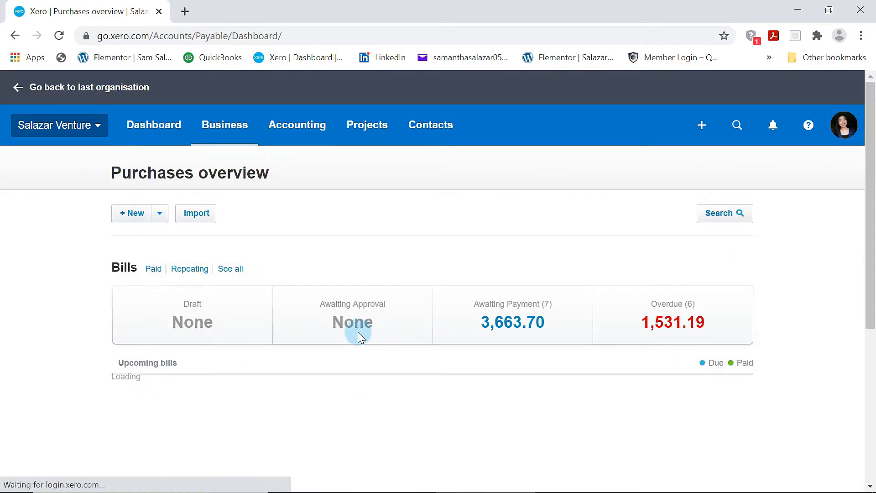
{"action": "scroll", "coordinate": [358, 335], "scroll_direction": "down", "scroll_amount": 5}
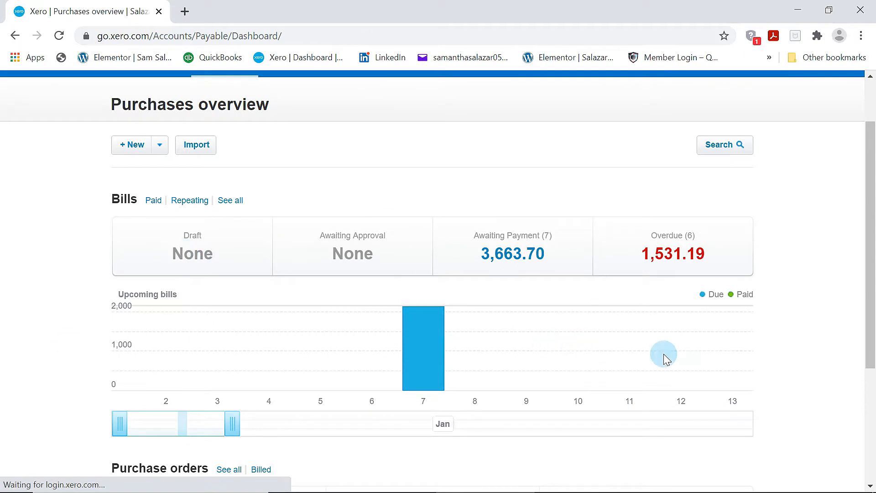
Start a new bill from Bayside Club with the due date 31 Jan 2021 and the reference 453241.
{"action": "scroll", "coordinate": [534, 356], "scroll_direction": "down", "scroll_amount": 2}
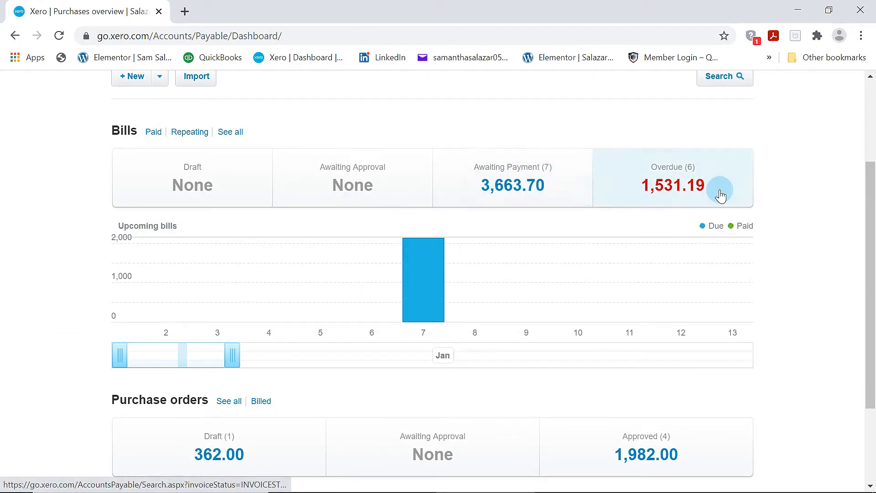
{"action": "scroll", "coordinate": [475, 319], "scroll_direction": "down", "scroll_amount": 3}
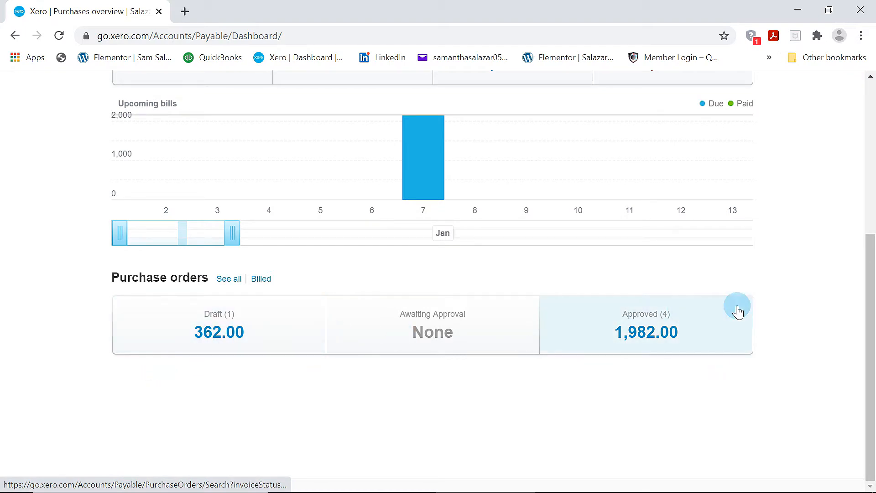
{"action": "scroll", "coordinate": [431, 336], "scroll_direction": "up", "scroll_amount": 6}
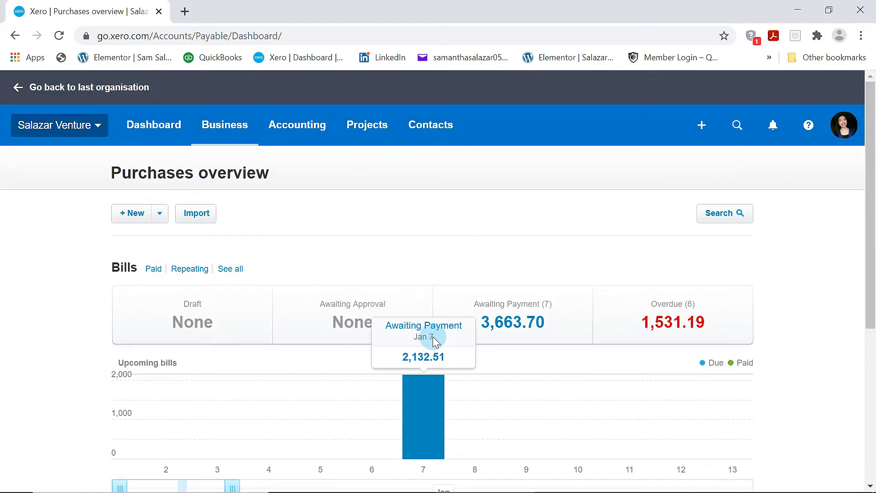
{"action": "left_click", "coordinate": [133, 221]}
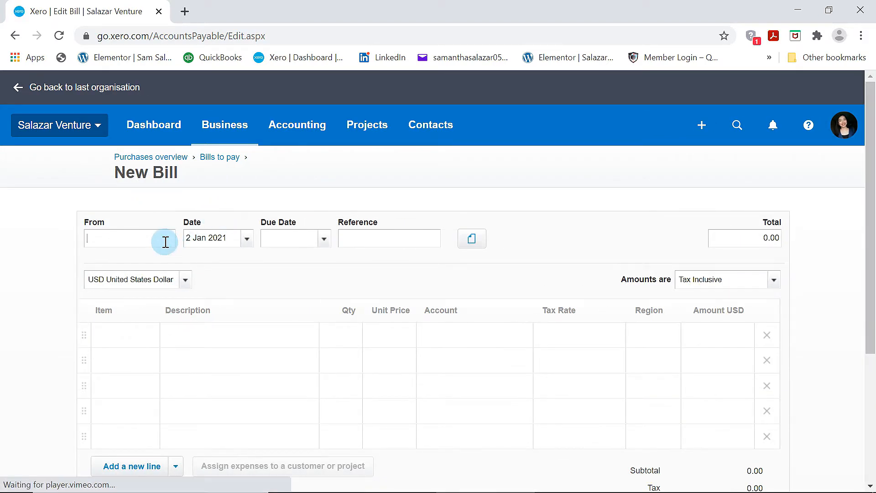
{"action": "type", "text": "BAYSIDE"}
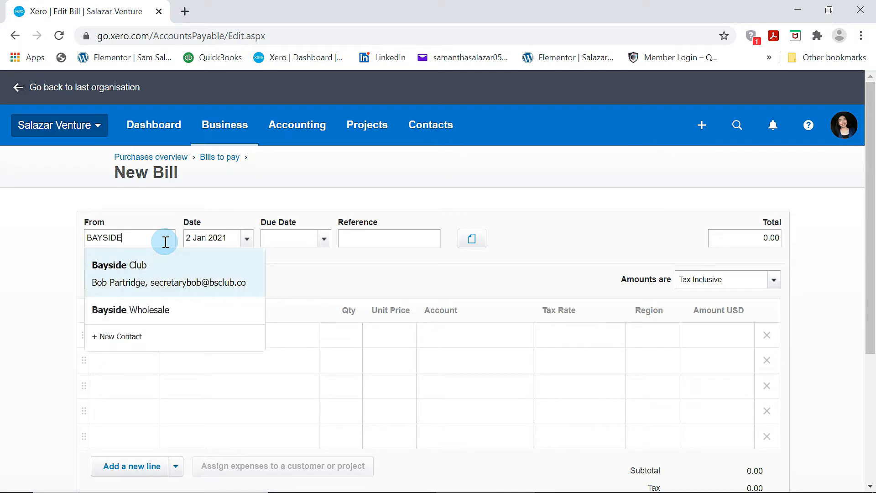
{"action": "left_click", "coordinate": [145, 285]}
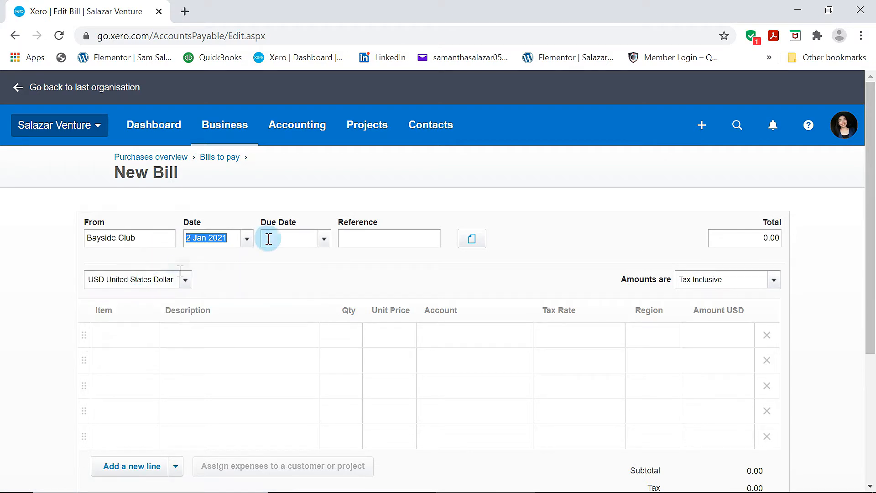
{"action": "left_click", "coordinate": [314, 245]}
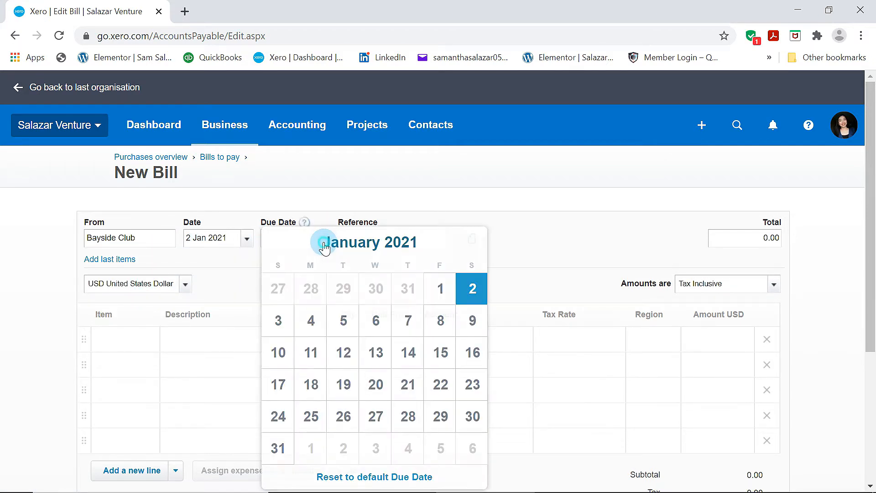
{"action": "left_click", "coordinate": [279, 449]}
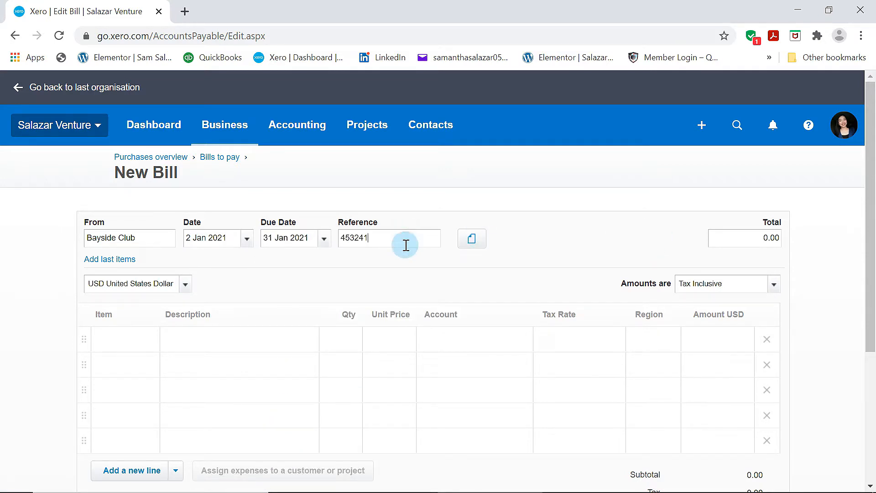
Add the item 35346: Acer Laptop to the bill's first line with a quantity of 10.
{"action": "scroll", "coordinate": [334, 258], "scroll_direction": "down", "scroll_amount": 2}
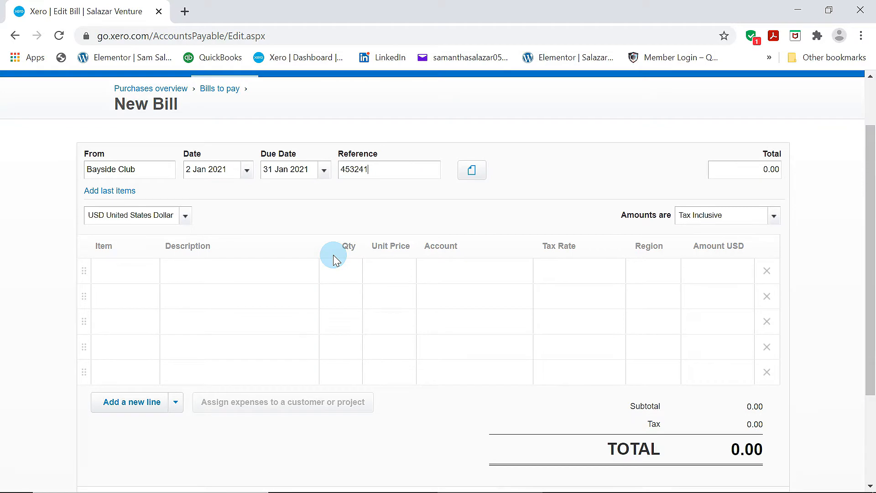
{"action": "left_click", "coordinate": [137, 279]}
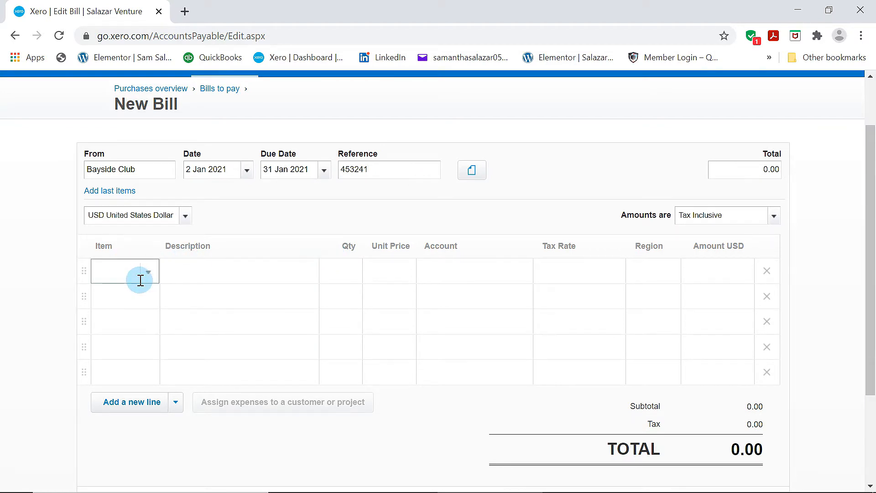
{"action": "left_click", "coordinate": [149, 273]}
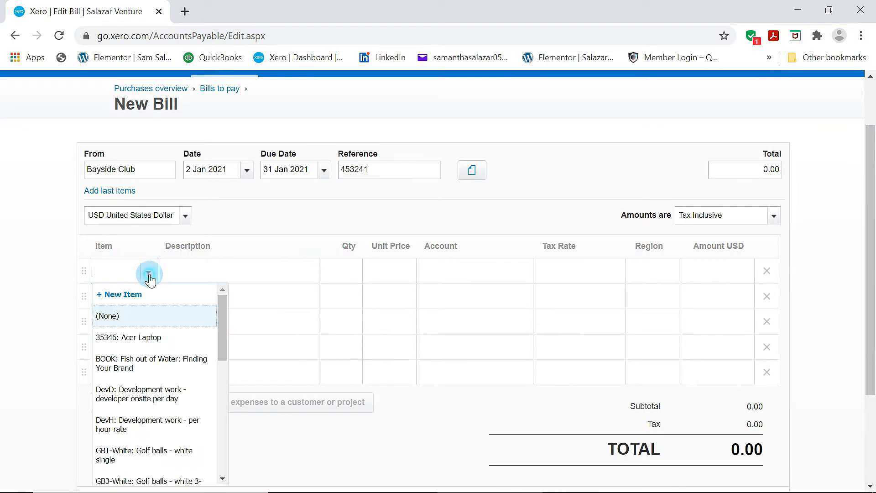
{"action": "left_click", "coordinate": [132, 343]}
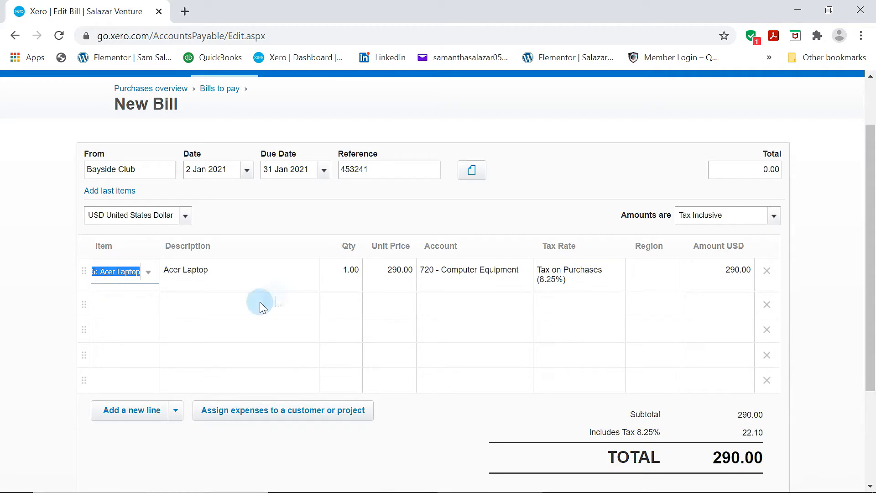
{"action": "left_click", "coordinate": [352, 272]}
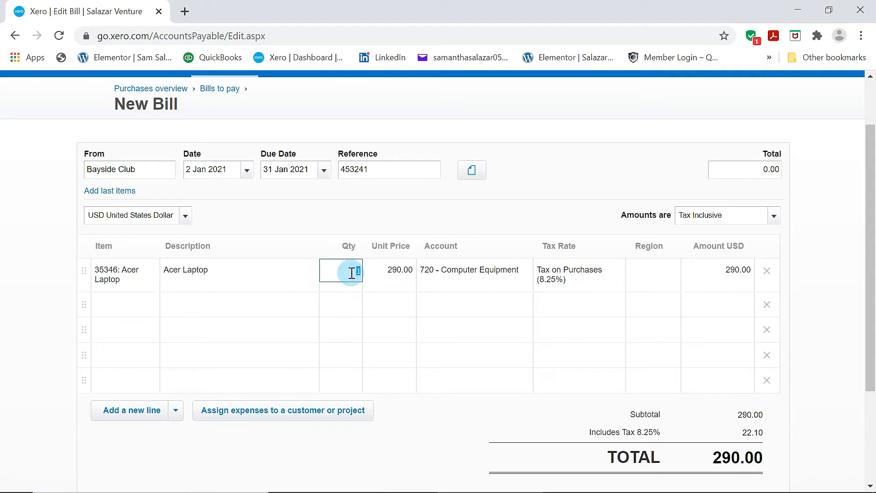
{"action": "type", "text": "10"}
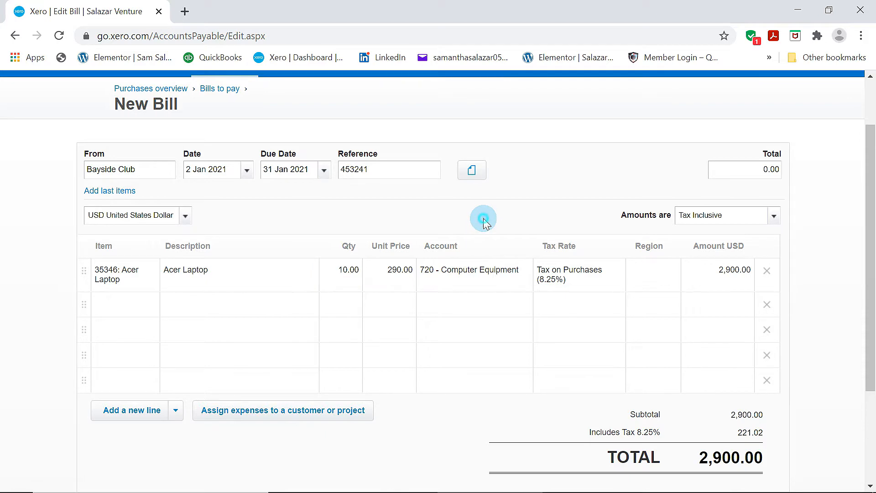
{"action": "left_click", "coordinate": [480, 218]}
Review the bill's totals and its saving options, and approve the bill.
{"action": "scroll", "coordinate": [478, 219], "scroll_direction": "down", "scroll_amount": 2}
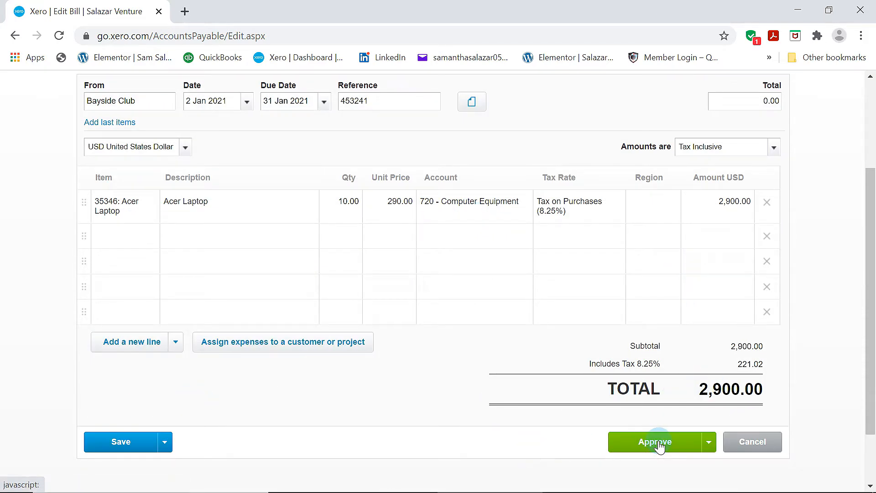
{"action": "scroll", "coordinate": [680, 429], "scroll_direction": "down", "scroll_amount": 2}
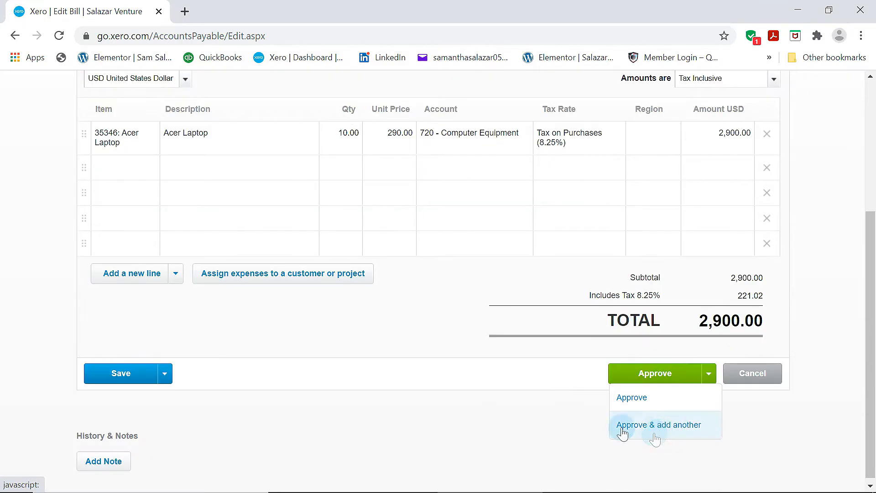
{"action": "left_click", "coordinate": [158, 378]}
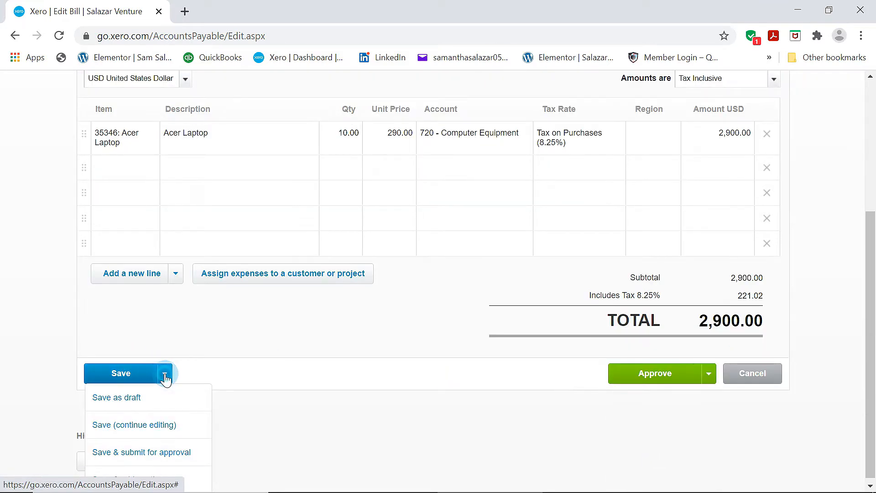
{"action": "left_click", "coordinate": [416, 343]}
{"action": "left_click", "coordinate": [642, 372]}
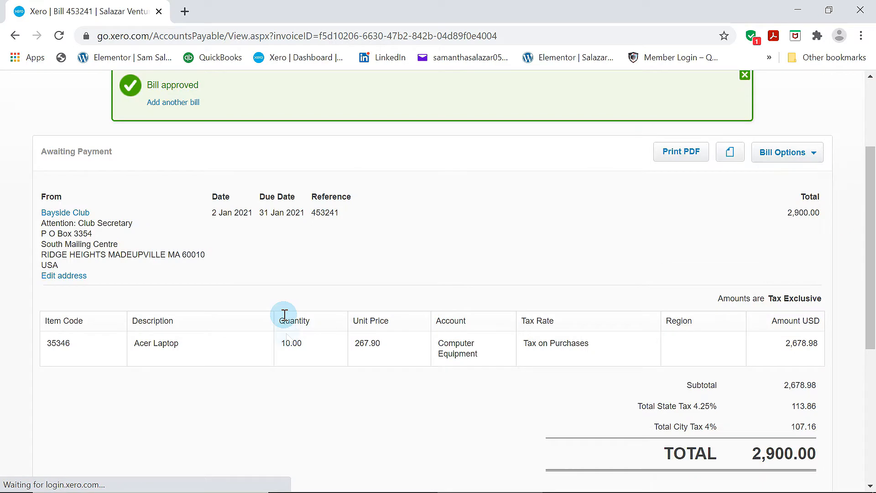
Among the bills awaiting payment, select the Rex Media Group, Expense Claims, PowerDirect and Bayside Wholesale bills.
{"action": "scroll", "coordinate": [593, 290], "scroll_direction": "up", "scroll_amount": 3}
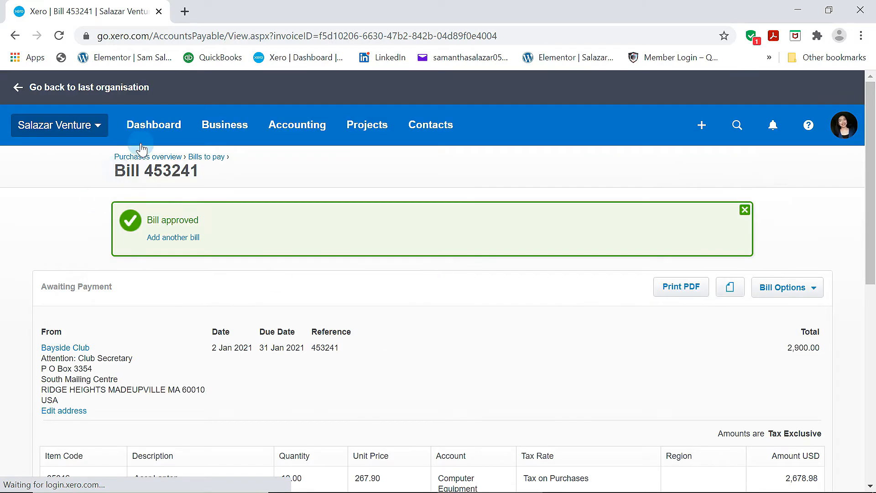
{"action": "left_click", "coordinate": [208, 157]}
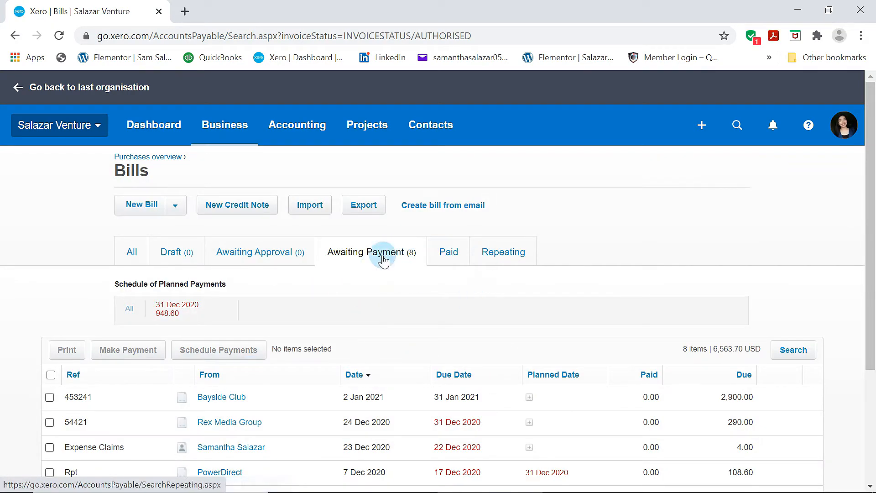
{"action": "scroll", "coordinate": [378, 272], "scroll_direction": "down", "scroll_amount": 1}
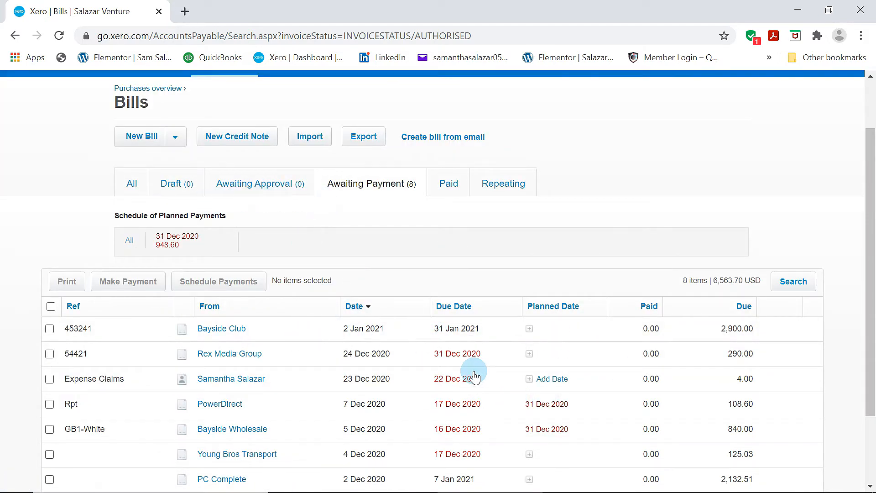
{"action": "scroll", "coordinate": [475, 374], "scroll_direction": "down", "scroll_amount": 2}
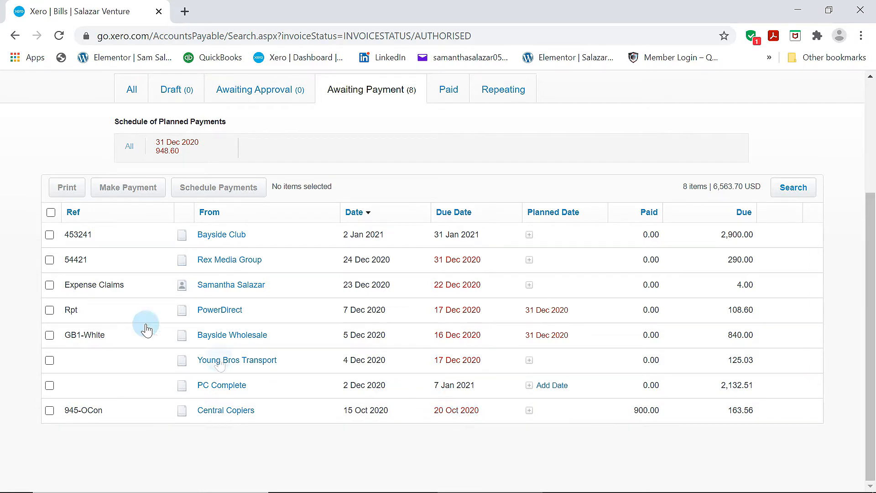
{"action": "left_click", "coordinate": [49, 260]}
{"action": "left_click", "coordinate": [48, 284]}
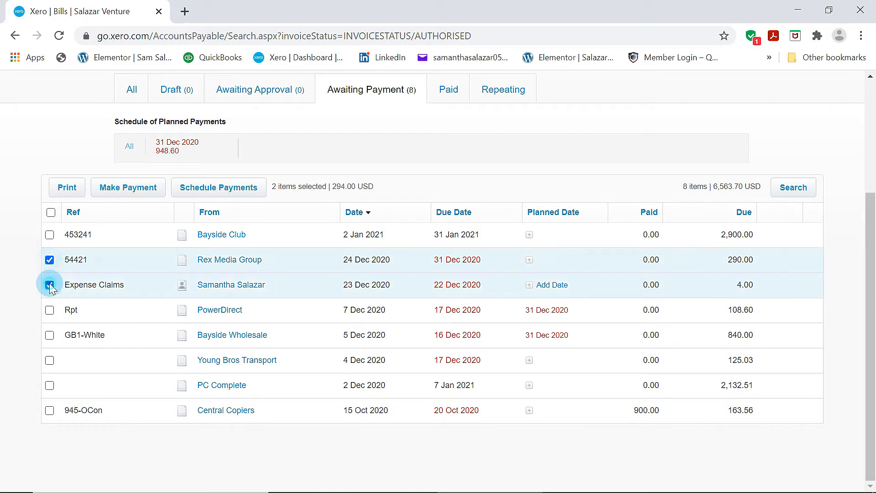
{"action": "left_click", "coordinate": [49, 310]}
{"action": "left_click", "coordinate": [49, 335]}
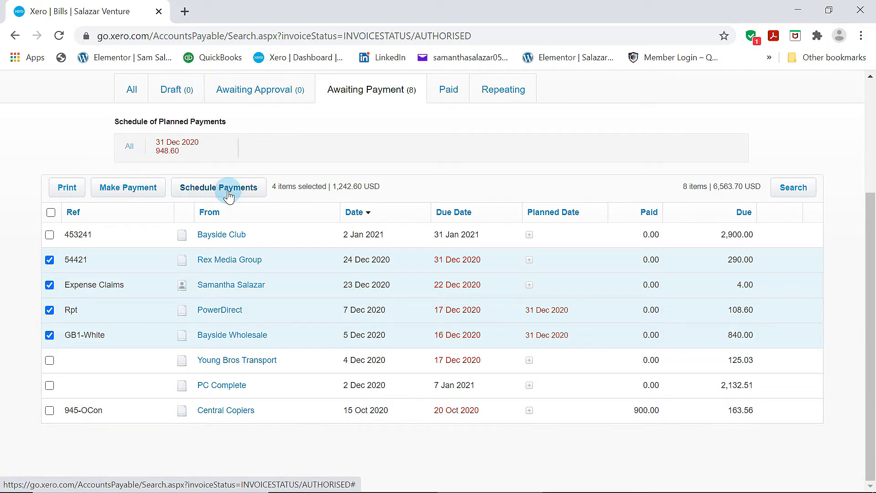
Make a batch payment for the selected bills, dated 2 Jan 2021, from the Business Bank Account with the details "Bills Payment".
{"action": "left_click", "coordinate": [127, 185]}
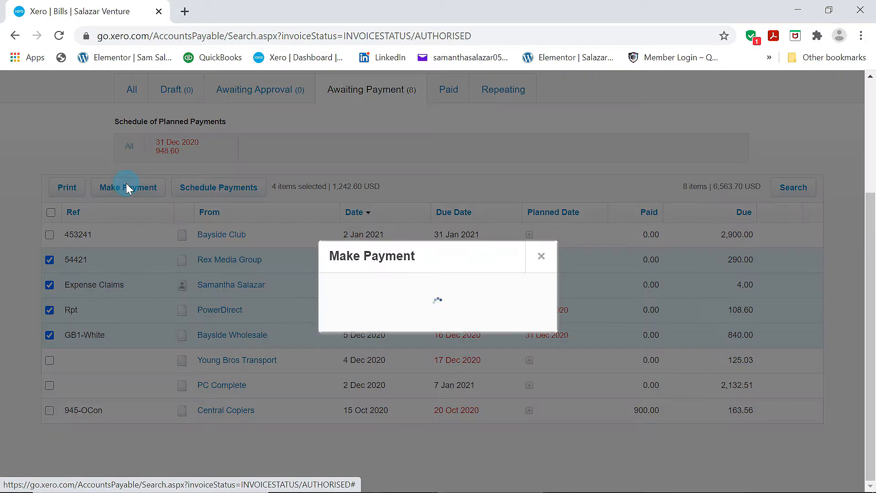
{"action": "left_click", "coordinate": [373, 325]}
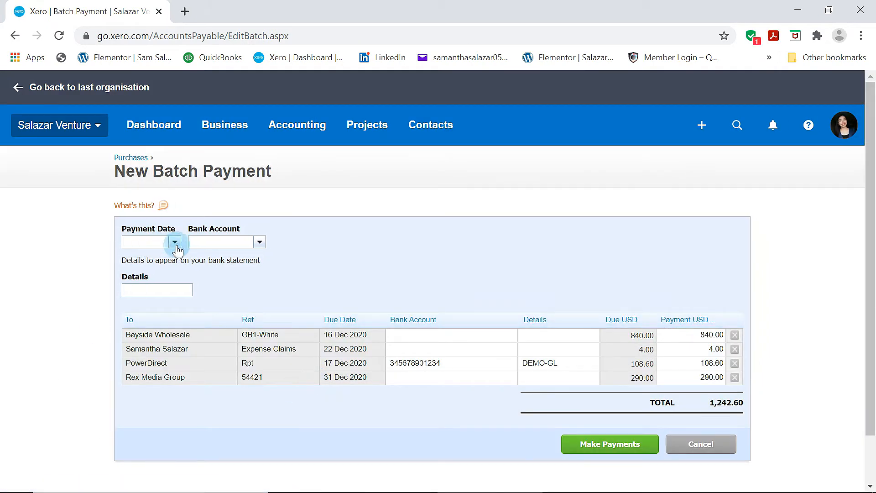
{"action": "left_click", "coordinate": [175, 243]}
{"action": "left_click", "coordinate": [247, 297]}
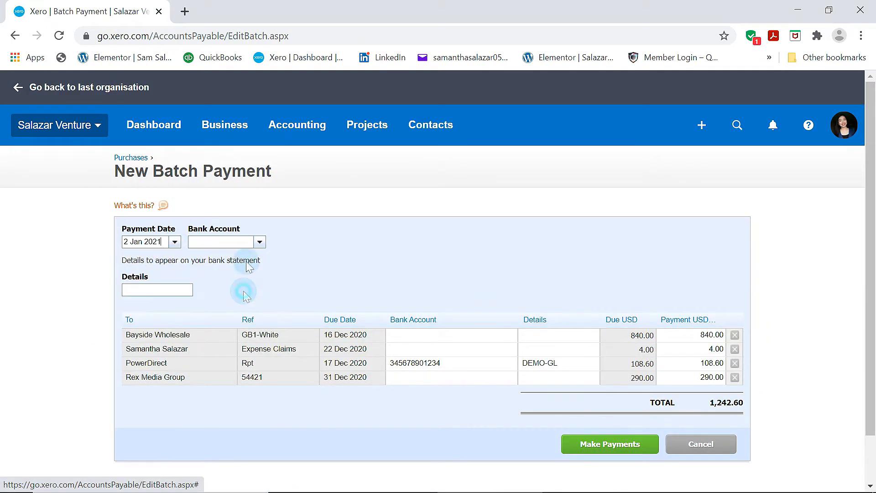
{"action": "left_click", "coordinate": [259, 243]}
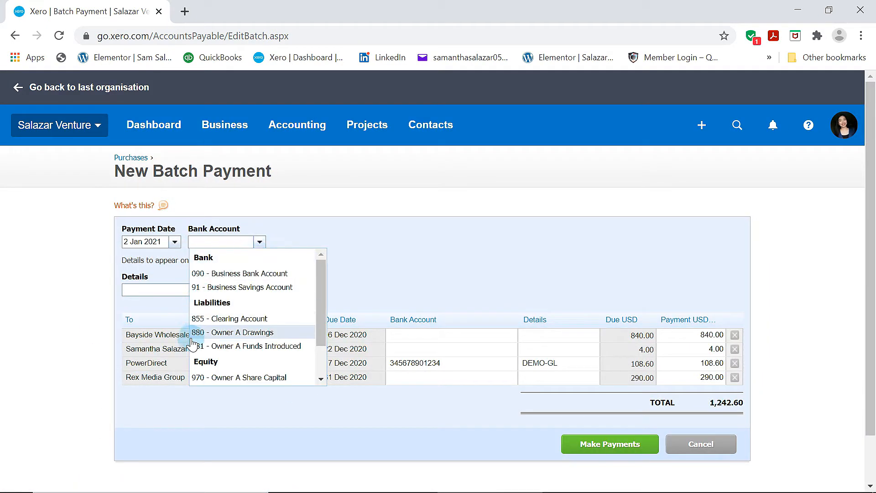
{"action": "left_click", "coordinate": [247, 273]}
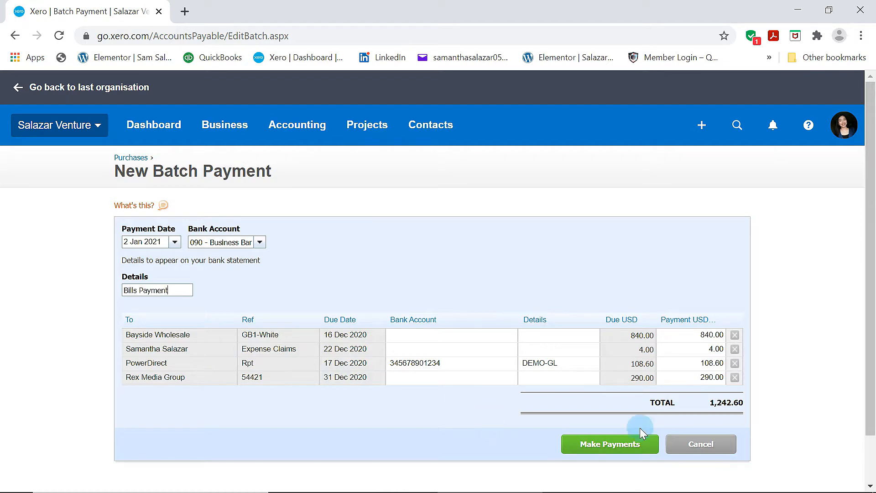
{"action": "left_click", "coordinate": [622, 453]}
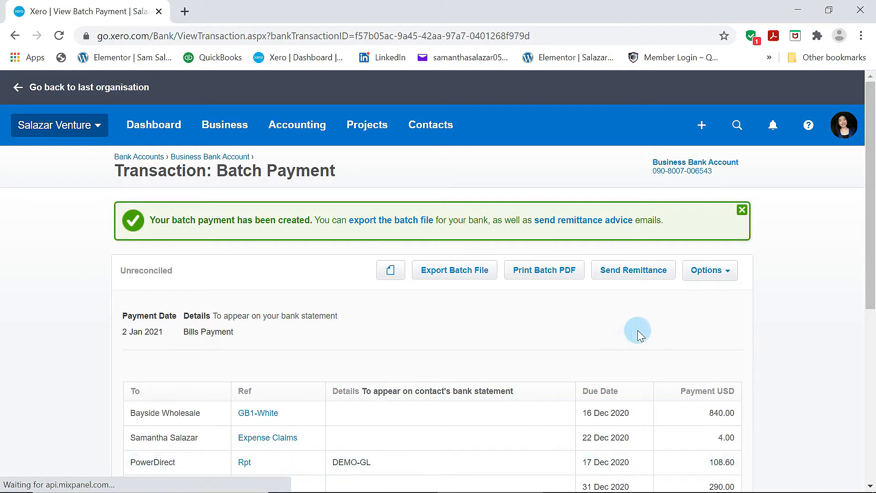
Look through the new batch payment transaction and the bills it covers.
{"action": "scroll", "coordinate": [625, 338], "scroll_direction": "down", "scroll_amount": 5}
{"action": "scroll", "coordinate": [623, 333], "scroll_direction": "up", "scroll_amount": 2}
{"action": "scroll", "coordinate": [623, 334], "scroll_direction": "down", "scroll_amount": 3}
{"action": "scroll", "coordinate": [536, 399], "scroll_direction": "up", "scroll_amount": 2}
{"action": "scroll", "coordinate": [537, 399], "scroll_direction": "up", "scroll_amount": 4}
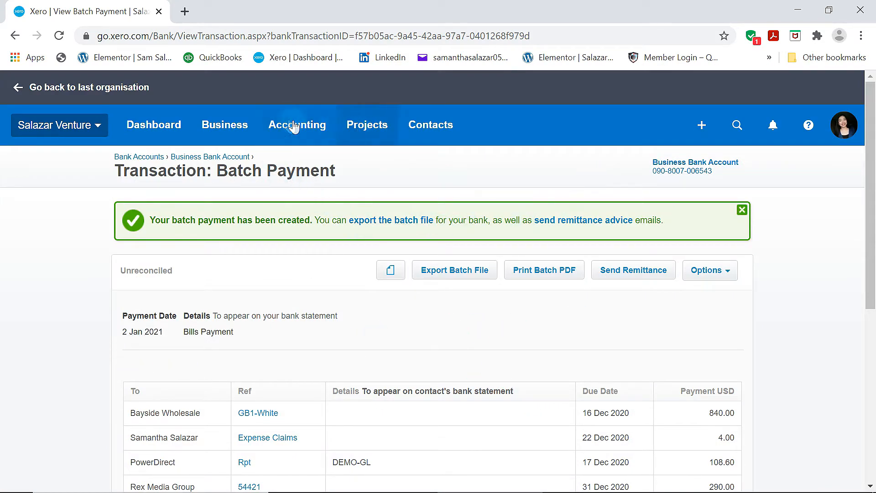
Open the full list of purchase orders and look through its entries.
{"action": "left_click", "coordinate": [236, 131]}
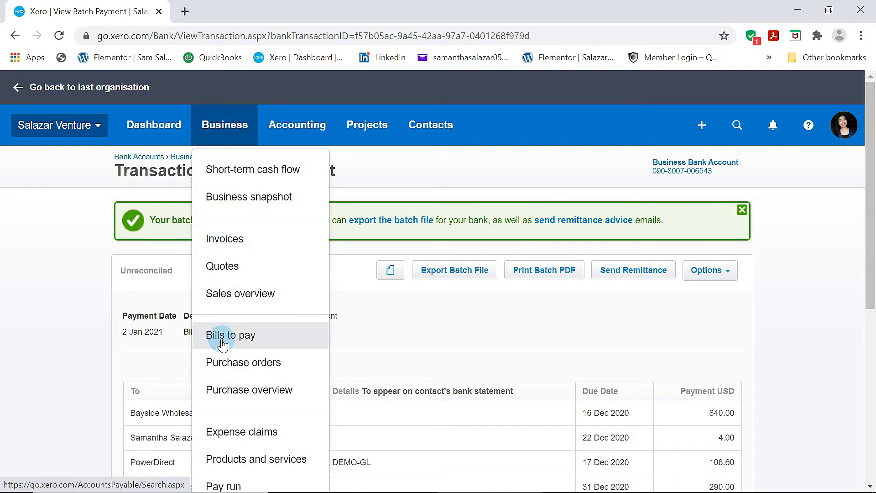
{"action": "left_click", "coordinate": [243, 364]}
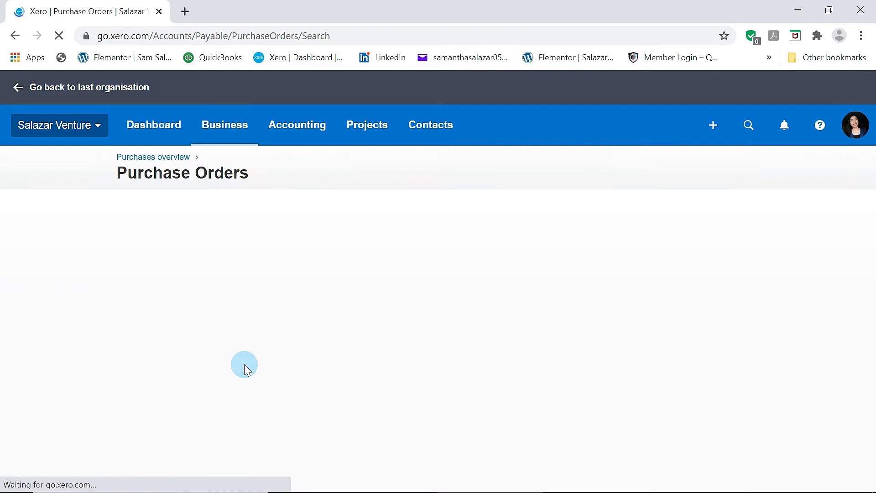
{"action": "scroll", "coordinate": [287, 340], "scroll_direction": "down", "scroll_amount": 2}
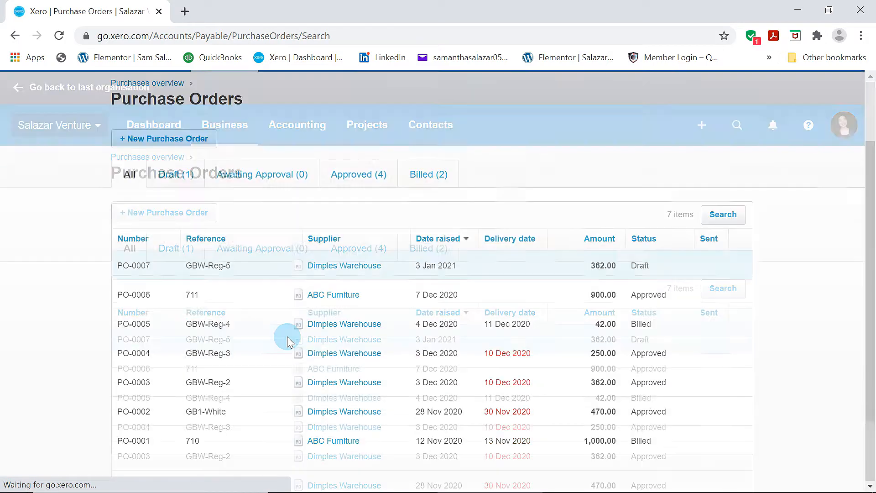
{"action": "scroll", "coordinate": [284, 315], "scroll_direction": "up", "scroll_amount": 1}
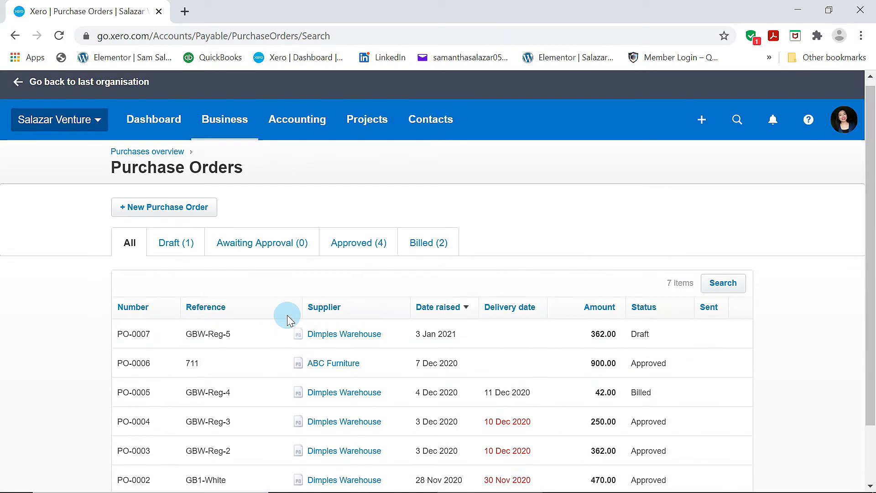
Look through the purchase orders list and narrow it to the billed orders.
{"action": "scroll", "coordinate": [290, 321], "scroll_direction": "down", "scroll_amount": 2}
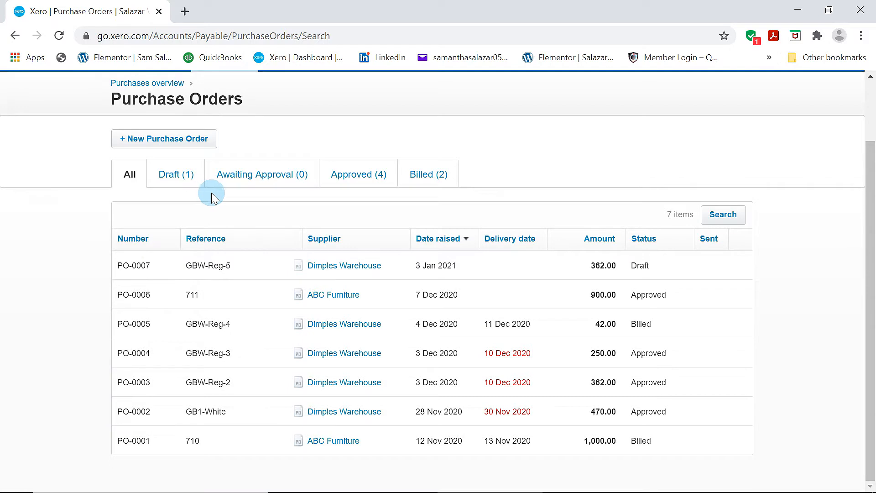
{"action": "left_click", "coordinate": [423, 188]}
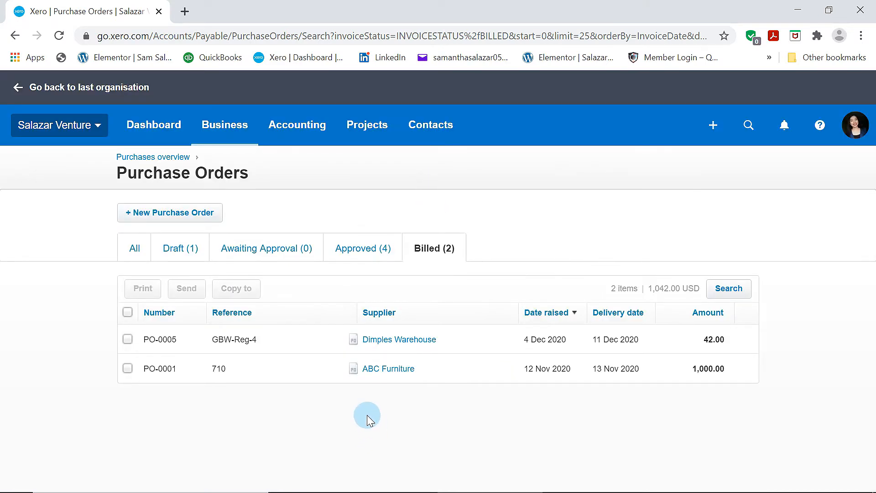
Open the organisation's expense claims and look through your own declined, submitted, to-be-paid and done expenses.
{"action": "left_click", "coordinate": [235, 143]}
{"action": "scroll", "coordinate": [234, 406], "scroll_direction": "down", "scroll_amount": 1}
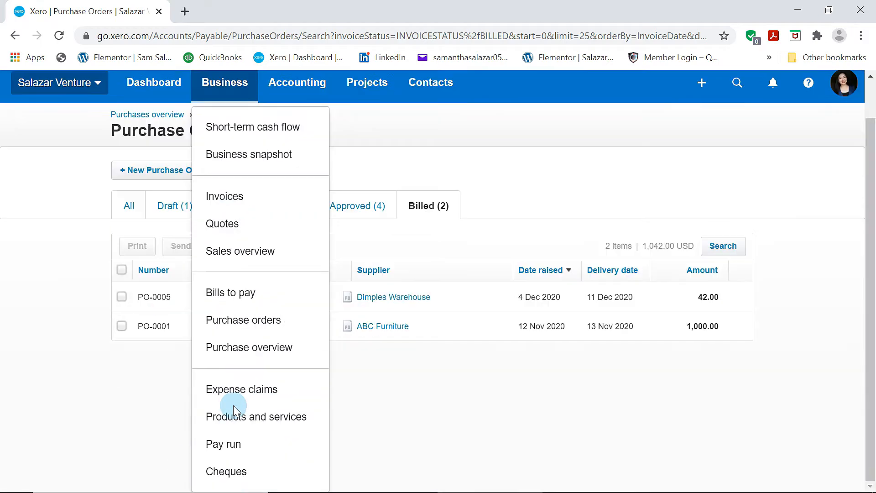
{"action": "left_click", "coordinate": [234, 403]}
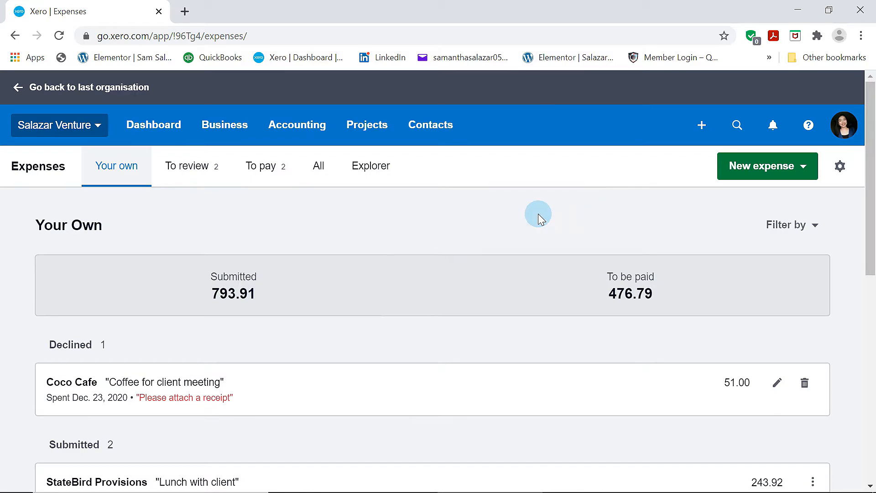
{"action": "scroll", "coordinate": [540, 216], "scroll_direction": "down", "scroll_amount": 10}
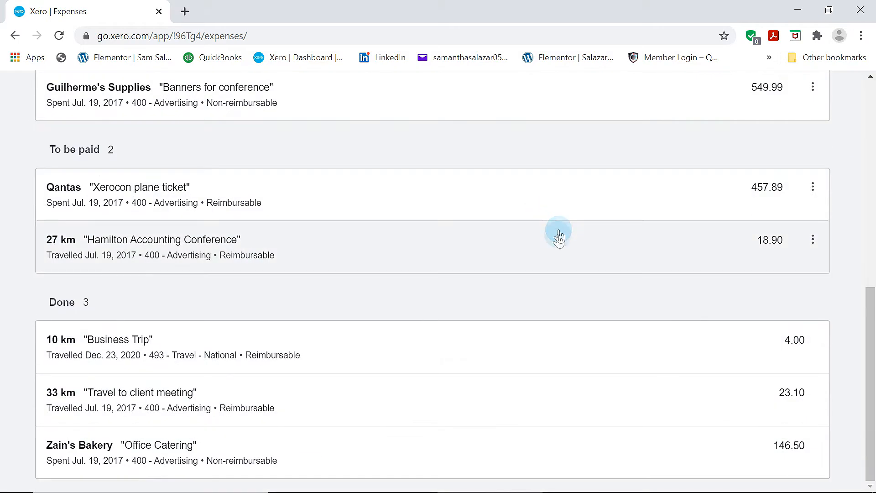
{"action": "scroll", "coordinate": [534, 303], "scroll_direction": "up", "scroll_amount": 10}
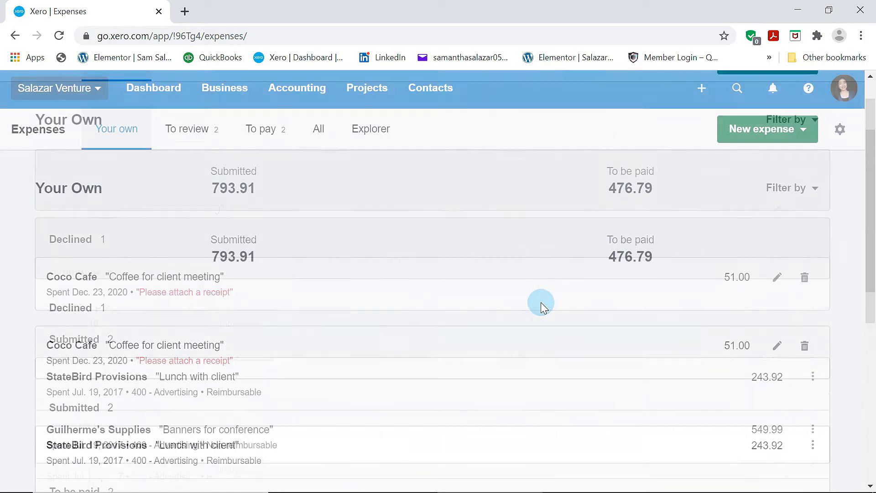
{"action": "scroll", "coordinate": [494, 315], "scroll_direction": "down", "scroll_amount": 2}
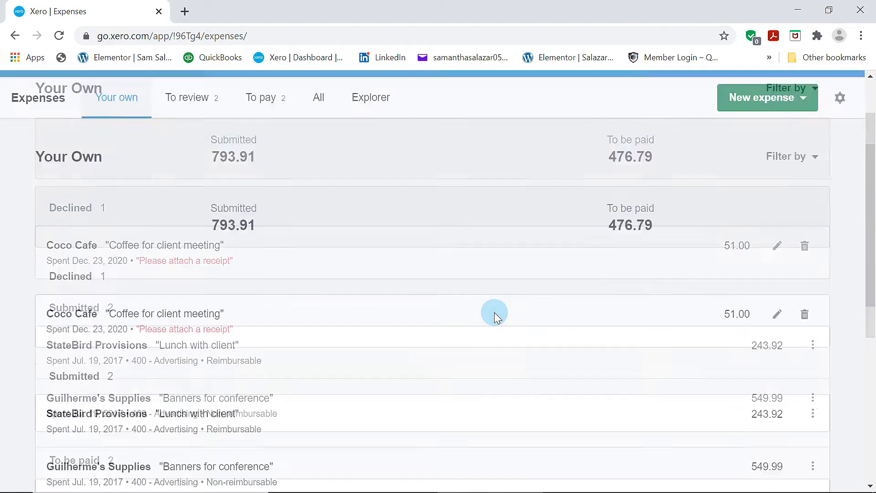
{"action": "scroll", "coordinate": [495, 315], "scroll_direction": "up", "scroll_amount": 3}
Start a new expense claim with a purchase amount of USD 2,000 and the description "Gift for Employees".
{"action": "left_click", "coordinate": [797, 173]}
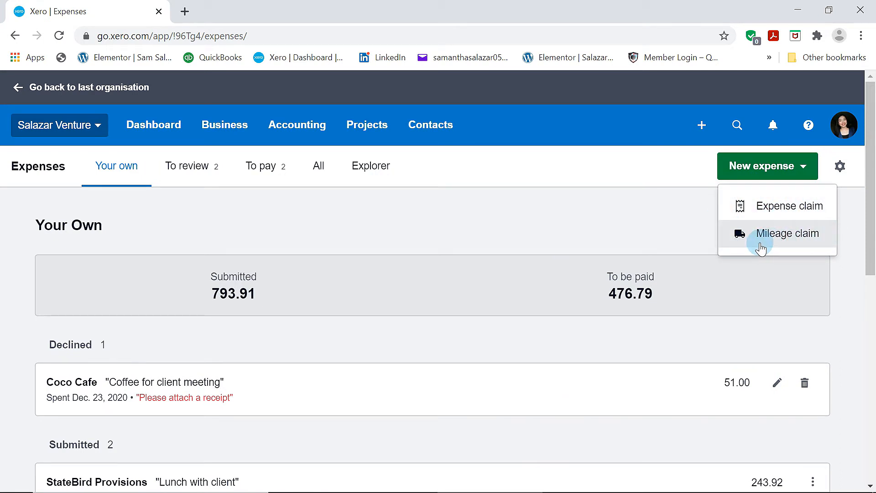
{"action": "left_click", "coordinate": [768, 211]}
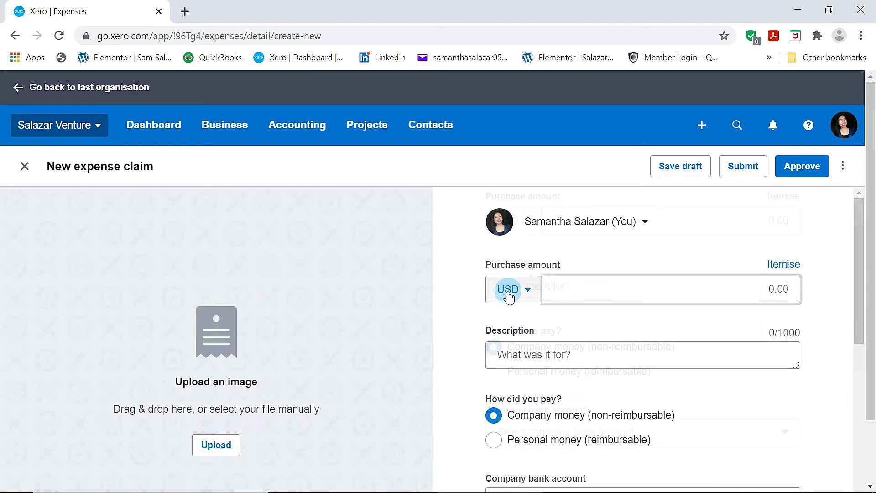
{"action": "scroll", "coordinate": [519, 297], "scroll_direction": "down", "scroll_amount": 3}
{"action": "scroll", "coordinate": [519, 298], "scroll_direction": "up", "scroll_amount": 3}
{"action": "left_click", "coordinate": [607, 290]}
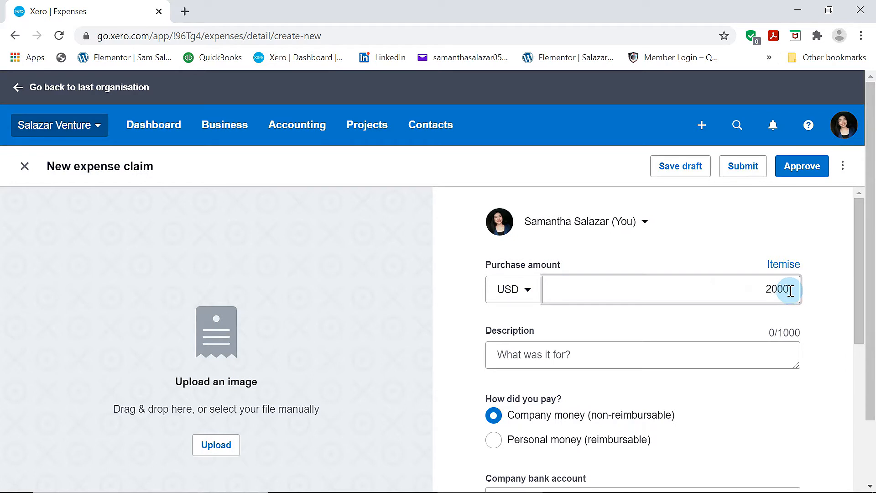
{"action": "left_click", "coordinate": [716, 356]}
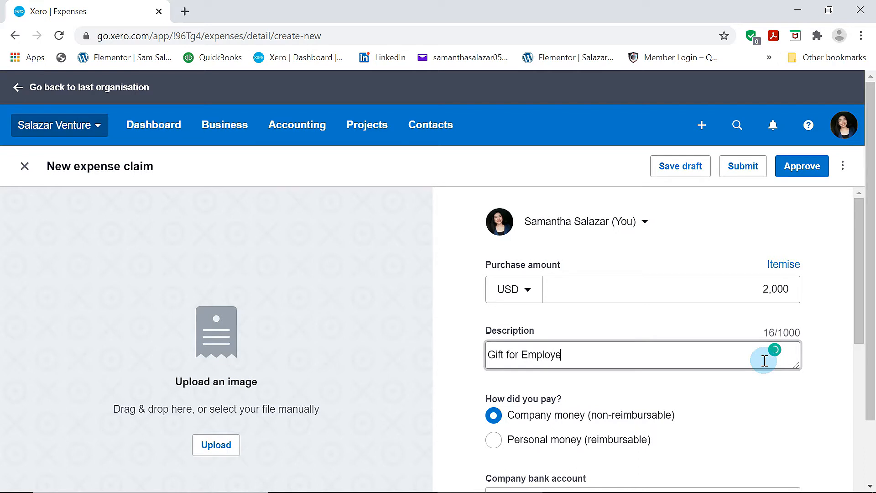
Set the claim's company bank account to Business Savings Account and the spent-at contact to Sweet Selection.
{"action": "scroll", "coordinate": [763, 360], "scroll_direction": "down", "scroll_amount": 3}
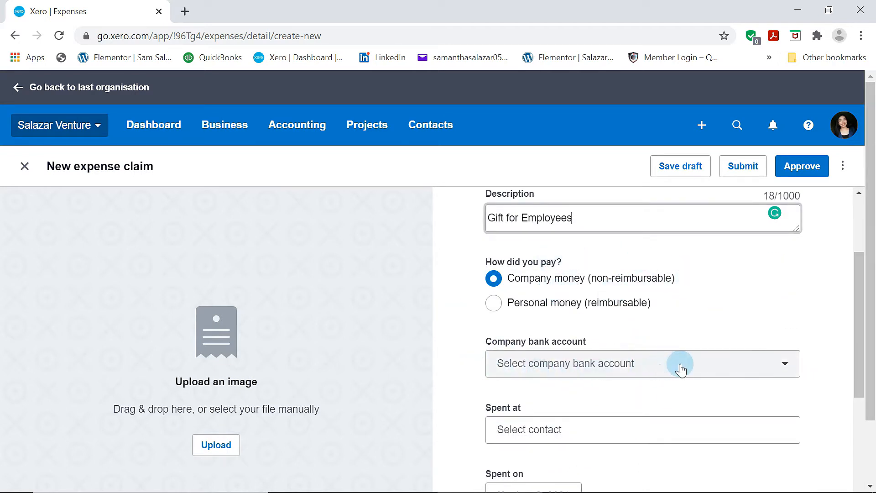
{"action": "left_click", "coordinate": [580, 363]}
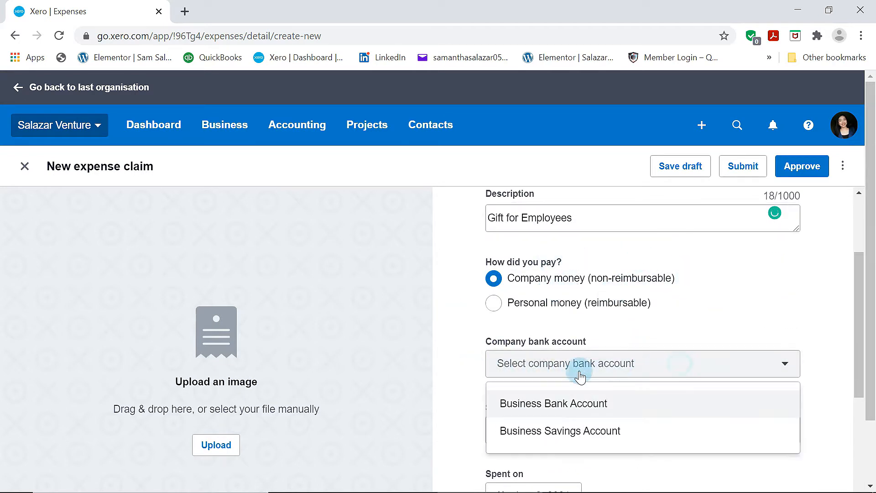
{"action": "left_click", "coordinate": [570, 429]}
{"action": "scroll", "coordinate": [658, 383], "scroll_direction": "down", "scroll_amount": 2}
{"action": "left_click", "coordinate": [566, 367]}
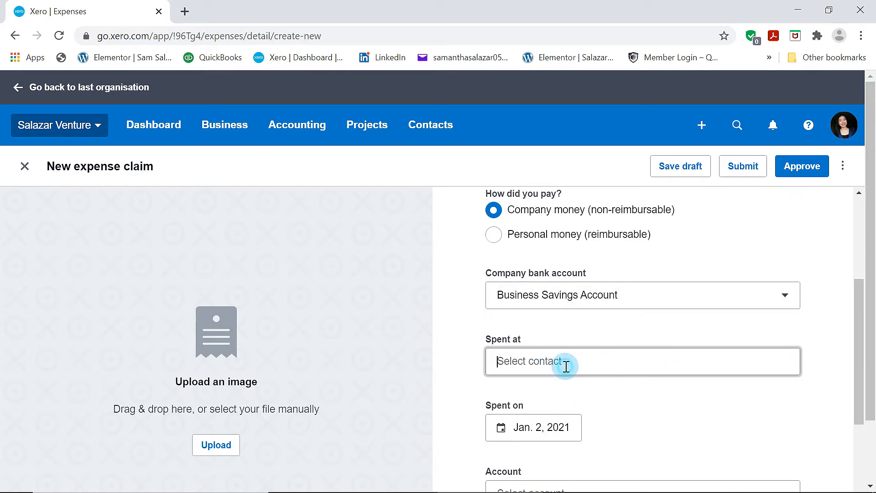
{"action": "scroll", "coordinate": [565, 366], "scroll_direction": "down", "scroll_amount": 2}
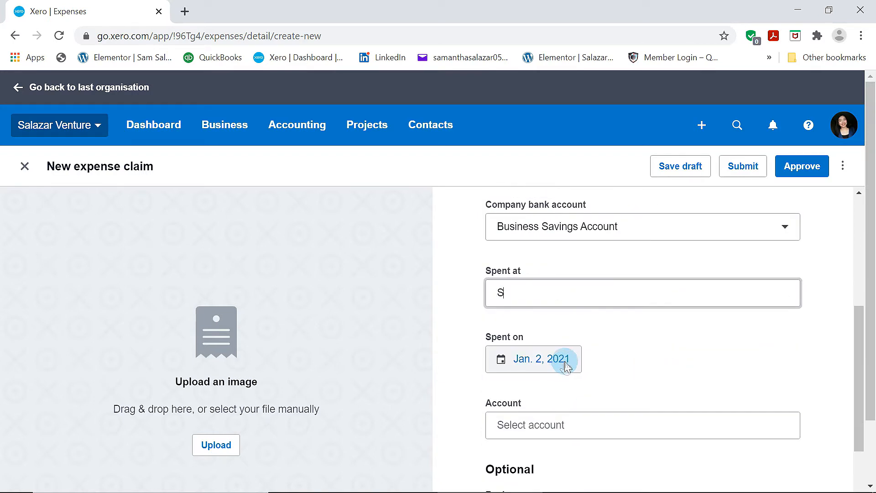
{"action": "type", "text": "Sweet"}
{"action": "left_click", "coordinate": [601, 342]}
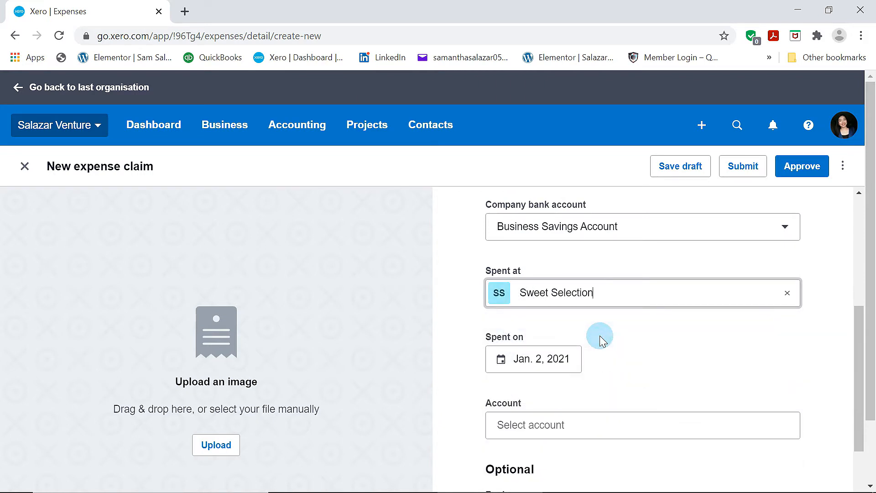
Assign the expense claim to the account 420 - Entertainment.
{"action": "scroll", "coordinate": [602, 342], "scroll_direction": "down", "scroll_amount": 3}
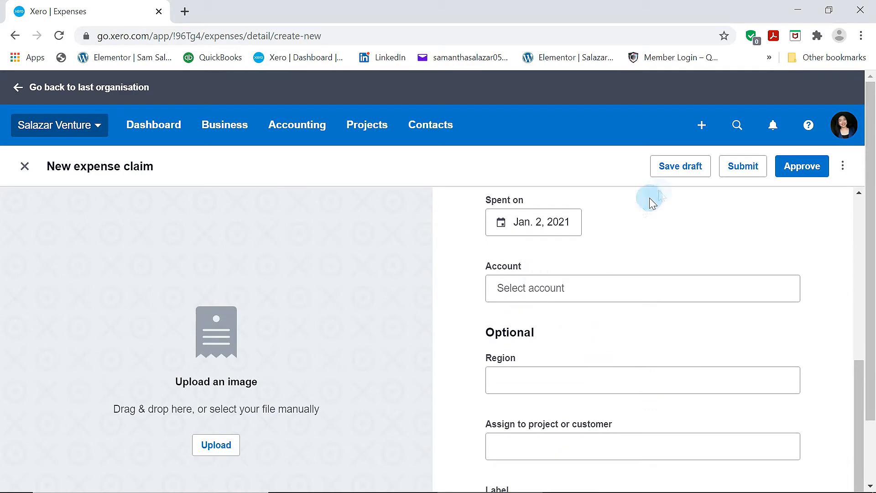
{"action": "scroll", "coordinate": [584, 325], "scroll_direction": "up", "scroll_amount": 2}
{"action": "scroll", "coordinate": [585, 325], "scroll_direction": "up", "scroll_amount": 2}
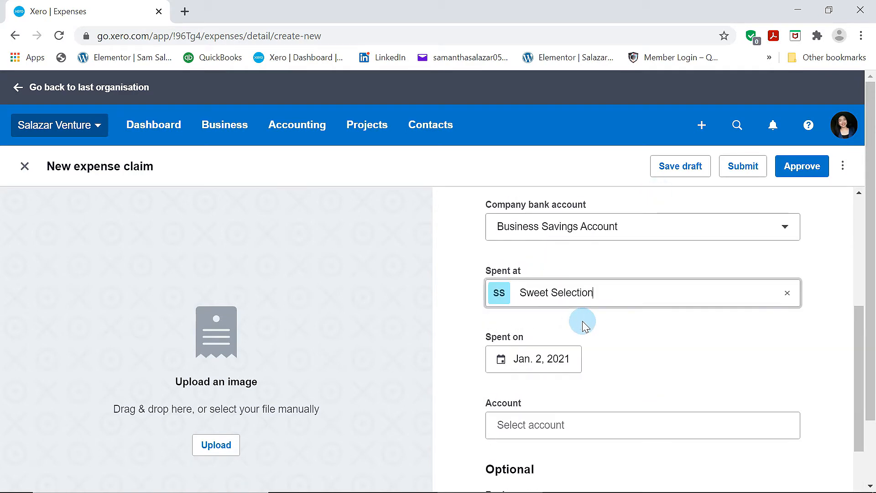
{"action": "left_click", "coordinate": [543, 427]}
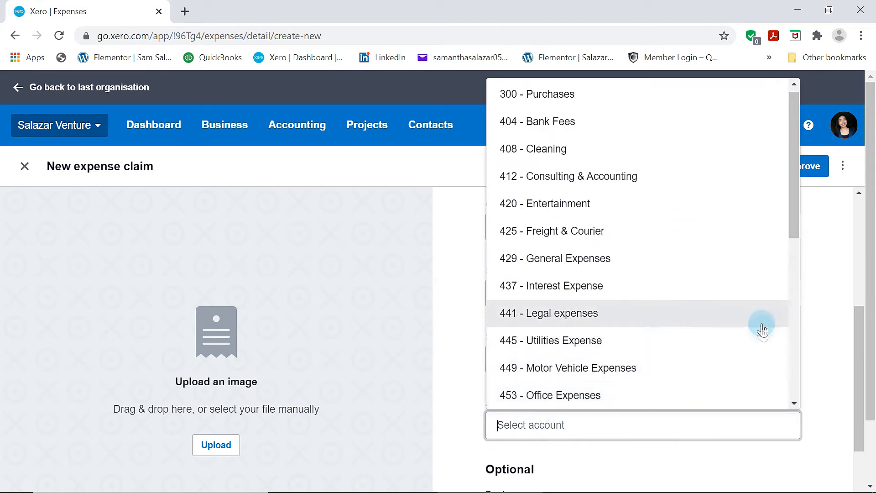
{"action": "scroll", "coordinate": [694, 391], "scroll_direction": "down", "scroll_amount": 5}
{"action": "scroll", "coordinate": [693, 391], "scroll_direction": "down", "scroll_amount": 3}
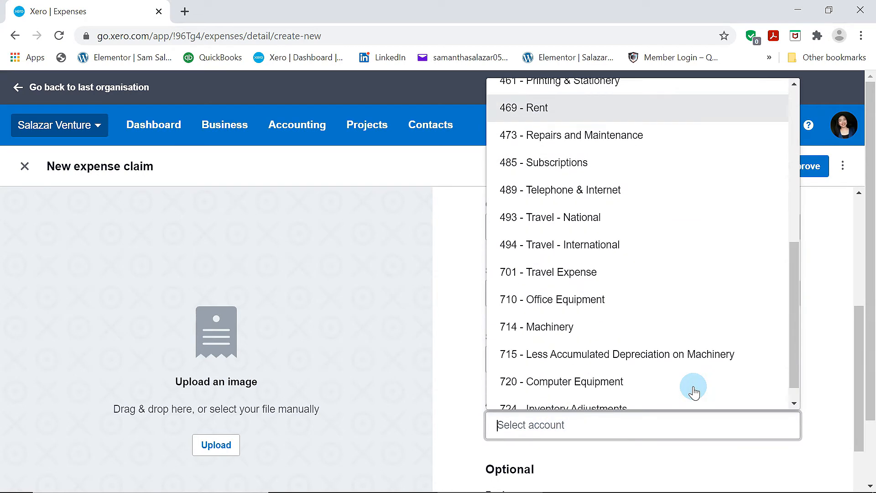
{"action": "scroll", "coordinate": [691, 391], "scroll_direction": "up", "scroll_amount": 4}
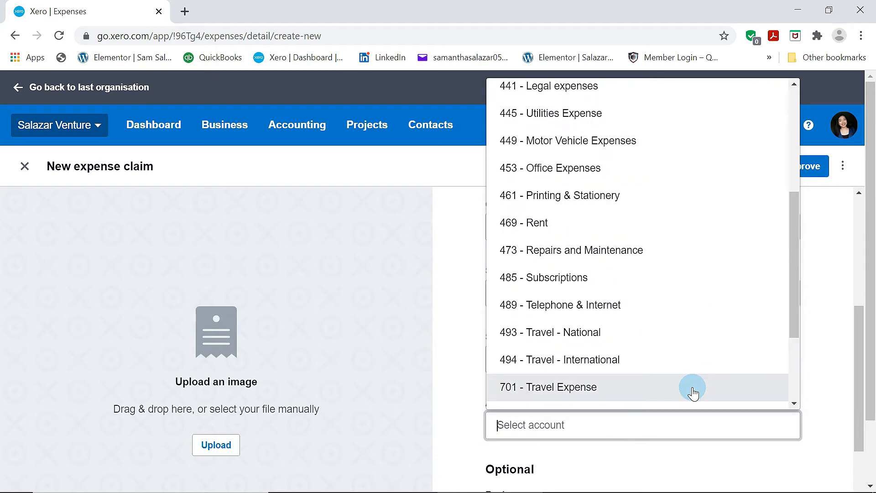
{"action": "scroll", "coordinate": [557, 221], "scroll_direction": "up", "scroll_amount": 2}
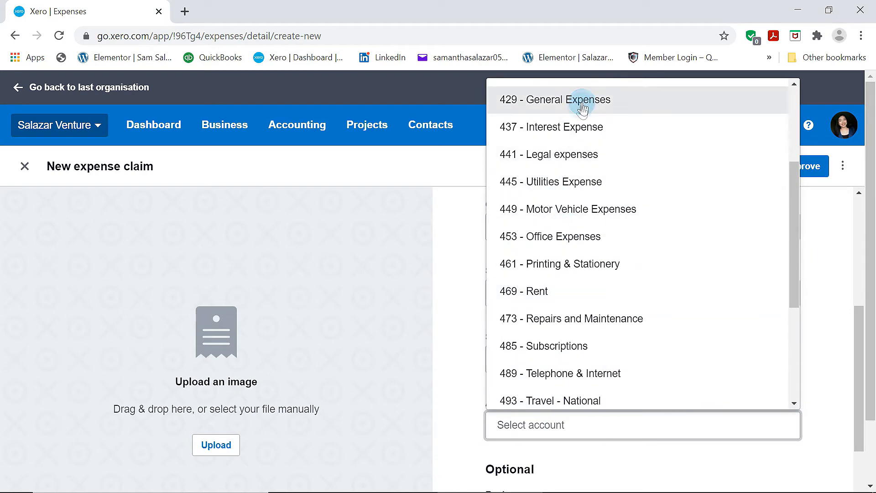
{"action": "scroll", "coordinate": [559, 239], "scroll_direction": "up", "scroll_amount": 3}
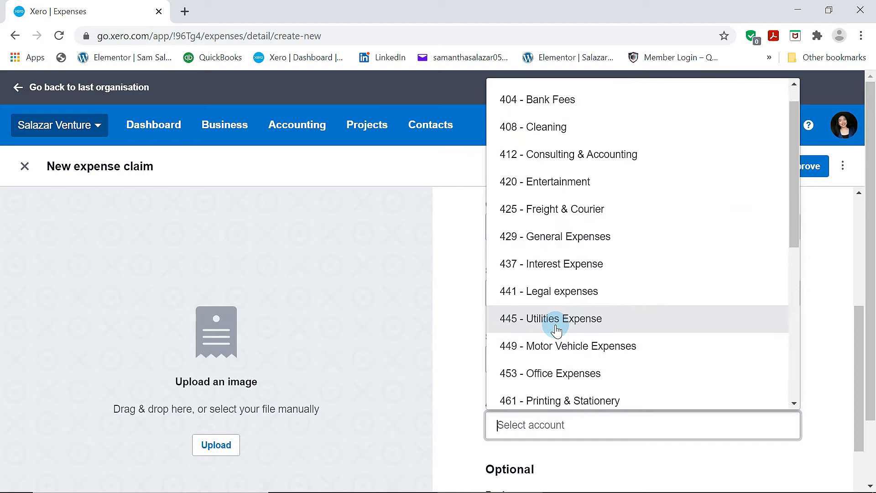
{"action": "left_click", "coordinate": [571, 182]}
Review the completed expense claim from the purchase amount to the tax and total, and approve it.
{"action": "scroll", "coordinate": [665, 392], "scroll_direction": "up", "scroll_amount": 5}
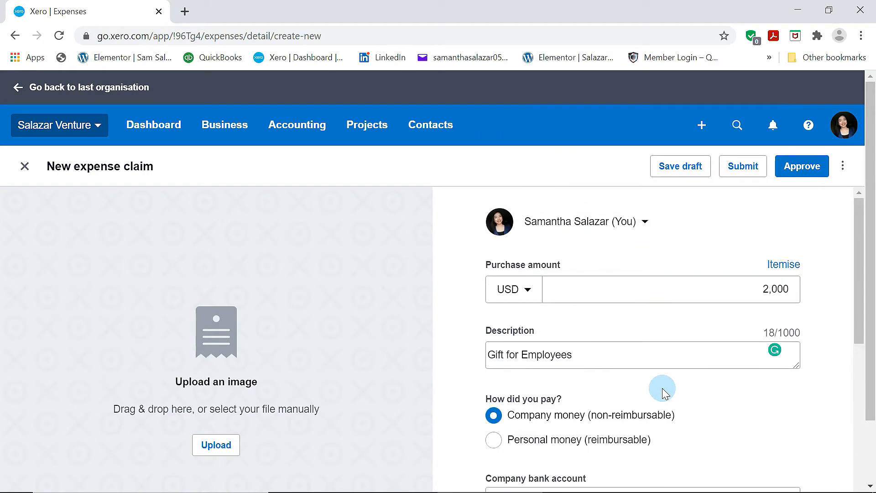
{"action": "scroll", "coordinate": [661, 391], "scroll_direction": "down", "scroll_amount": 8}
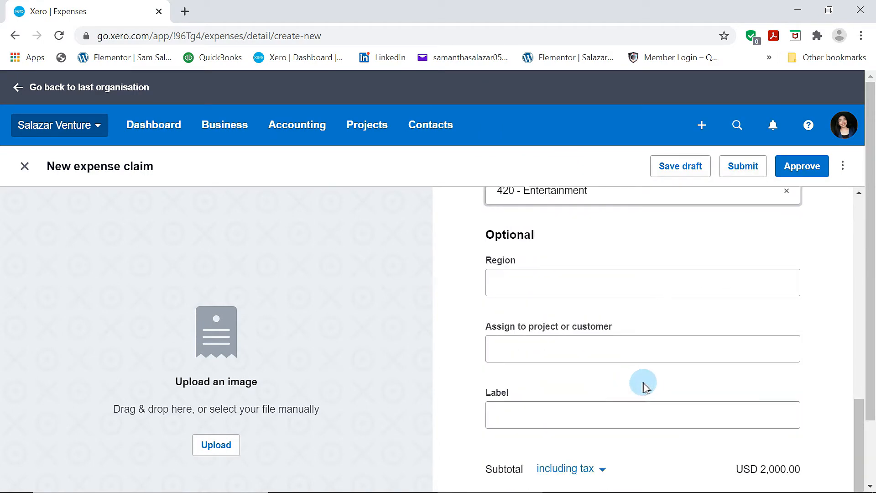
{"action": "scroll", "coordinate": [651, 385], "scroll_direction": "down", "scroll_amount": 2}
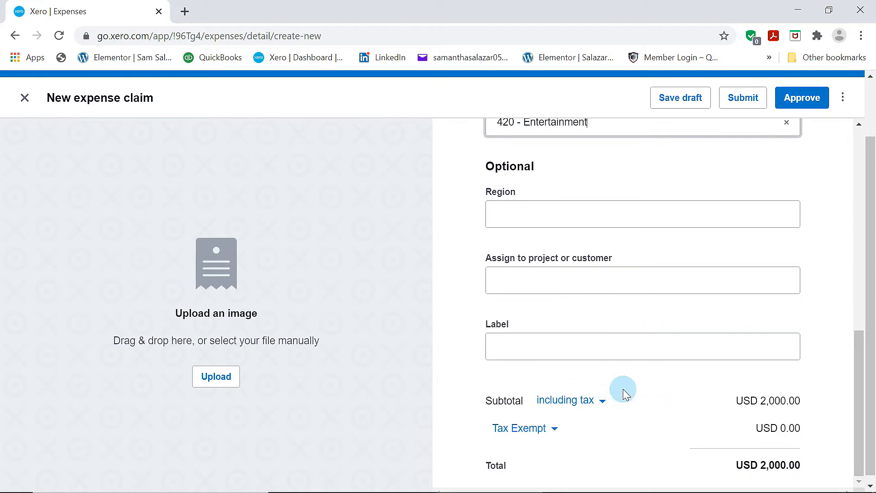
{"action": "scroll", "coordinate": [624, 392], "scroll_direction": "down", "scroll_amount": 1}
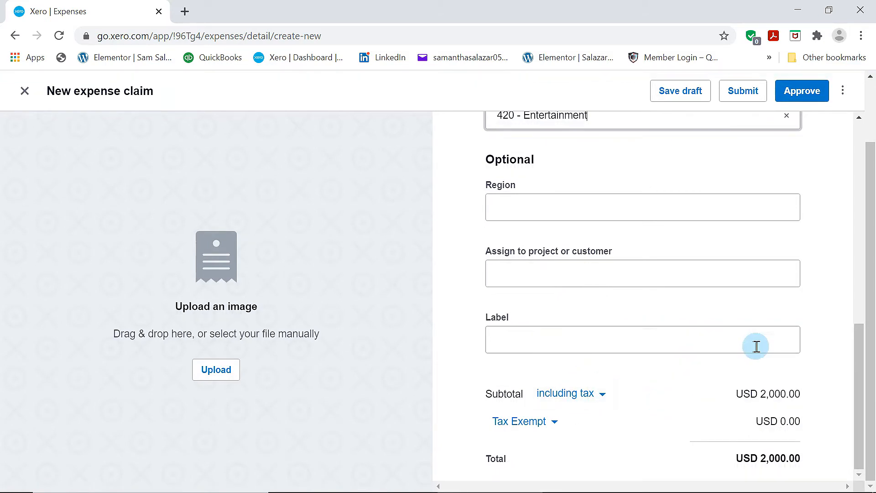
{"action": "scroll", "coordinate": [757, 356], "scroll_direction": "up", "scroll_amount": 5}
{"action": "scroll", "coordinate": [761, 359], "scroll_direction": "up", "scroll_amount": 5}
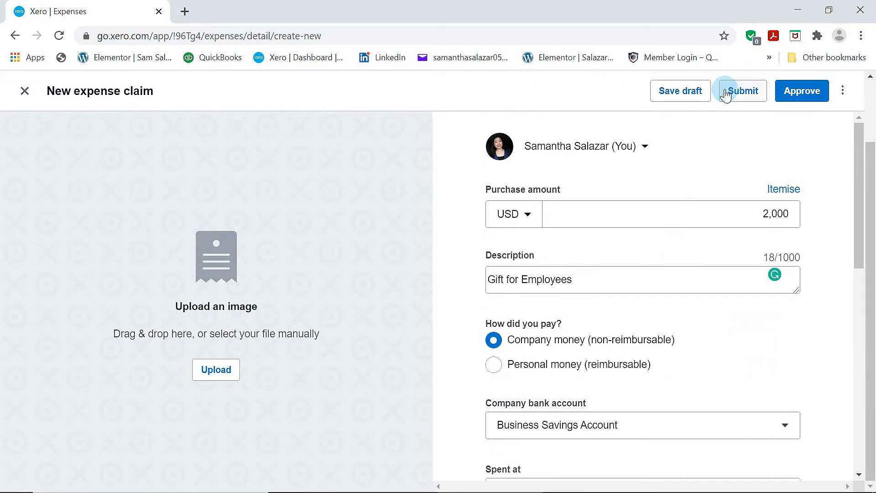
{"action": "left_click", "coordinate": [810, 99]}
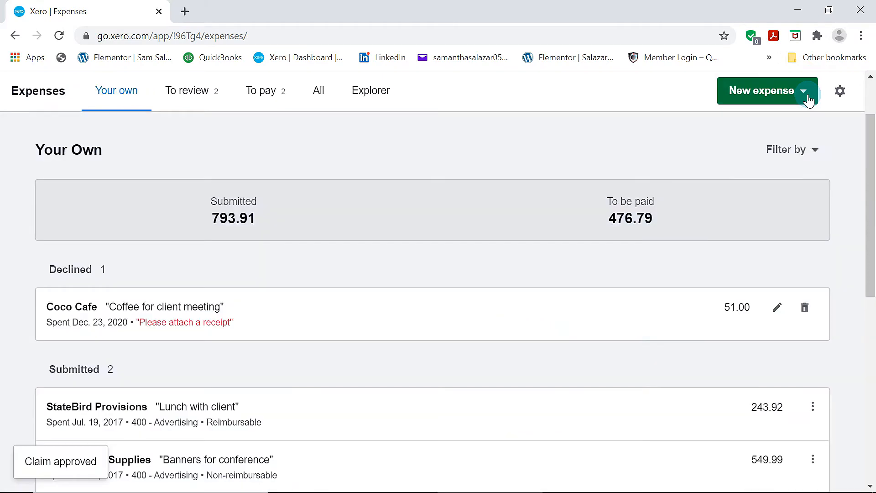
Look through the expense claims to pay, the claims to review and the list of all claims.
{"action": "scroll", "coordinate": [808, 93], "scroll_direction": "up", "scroll_amount": 2}
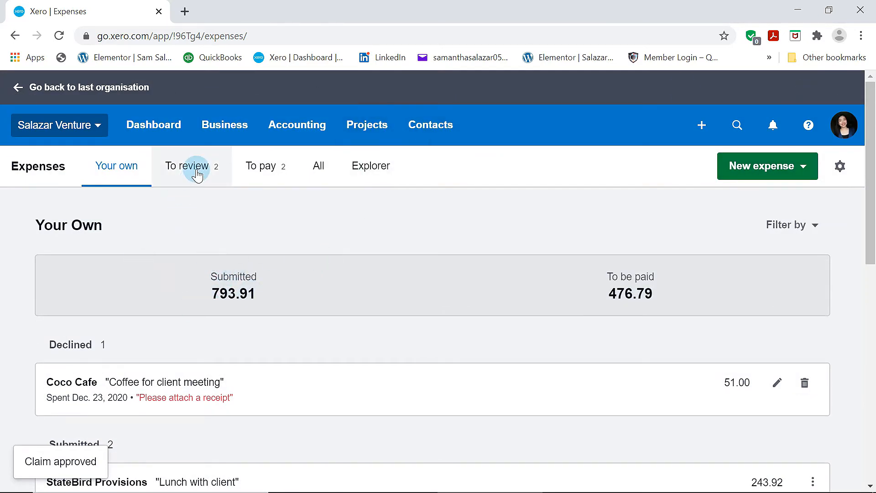
{"action": "left_click", "coordinate": [283, 164]}
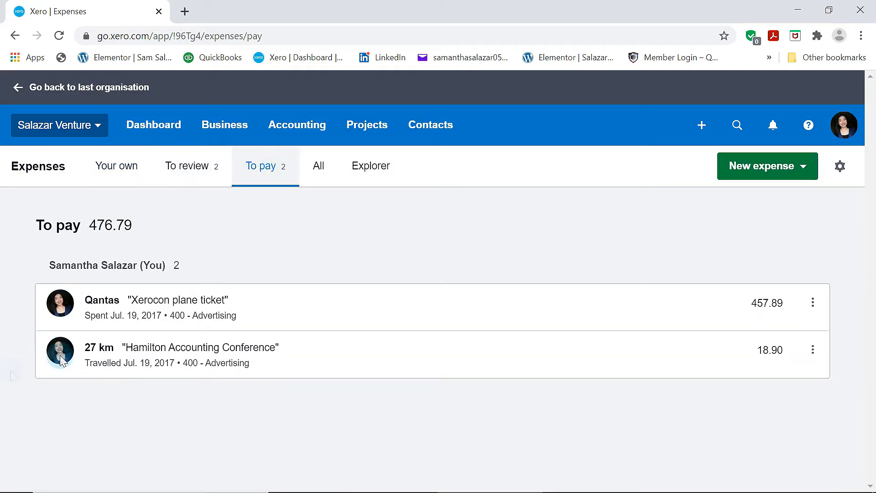
{"action": "left_click", "coordinate": [190, 172]}
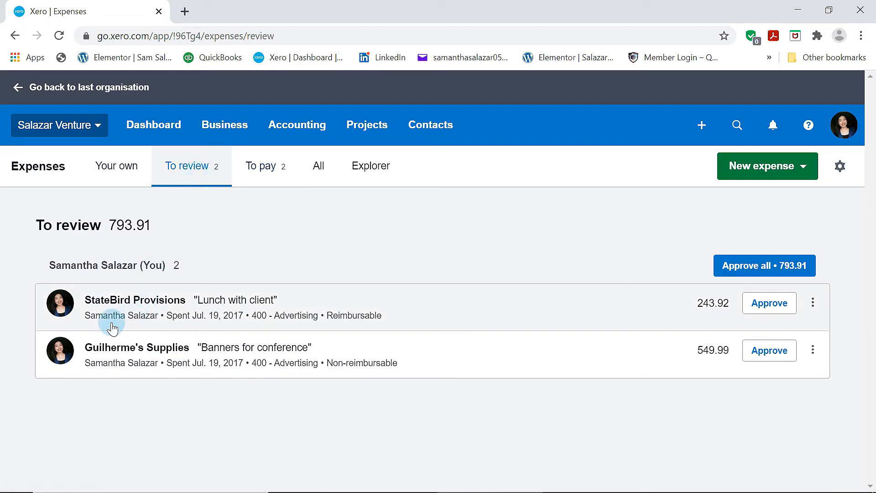
{"action": "left_click", "coordinate": [320, 174]}
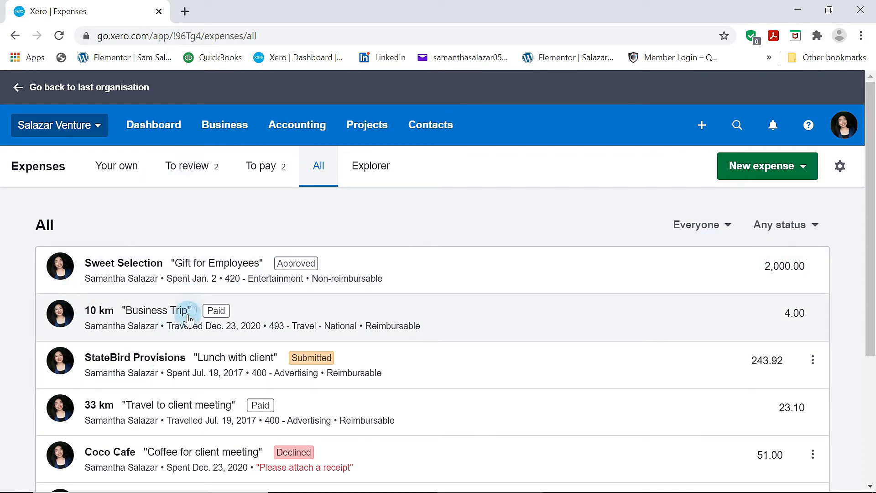
{"action": "scroll", "coordinate": [188, 337], "scroll_direction": "down", "scroll_amount": 5}
{"action": "scroll", "coordinate": [178, 363], "scroll_direction": "up", "scroll_amount": 5}
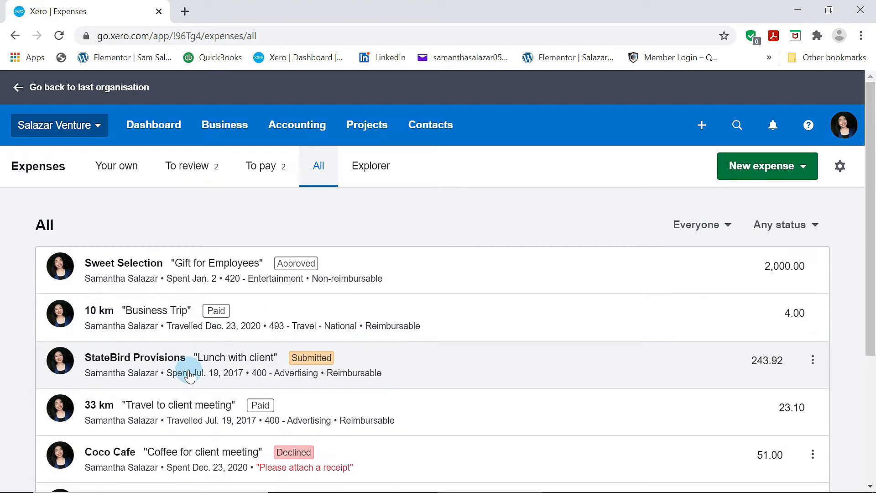
{"action": "left_click", "coordinate": [191, 177]}
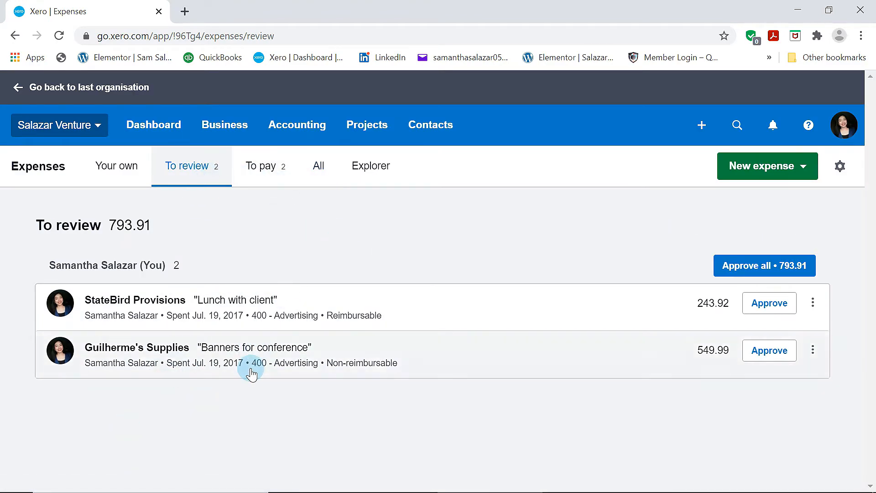
Look through your own expense claims, the claims to pay and the full list of all claims with their statuses.
{"action": "left_click", "coordinate": [145, 178]}
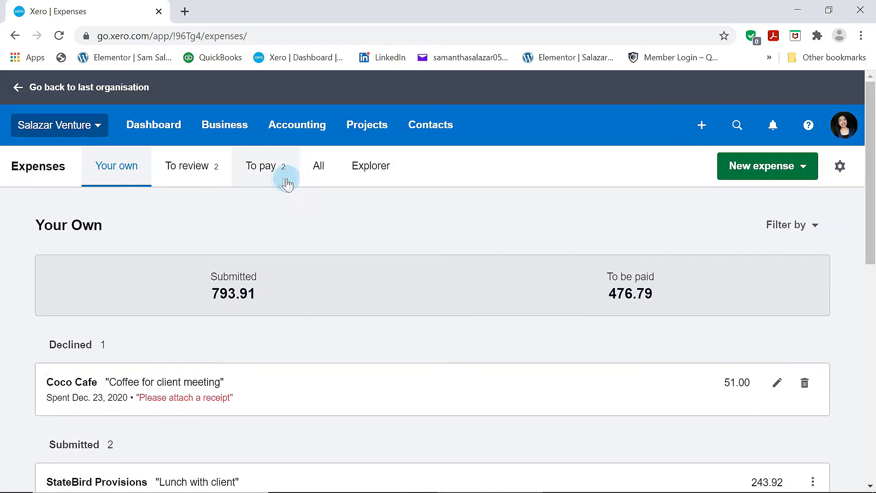
{"action": "left_click", "coordinate": [277, 176]}
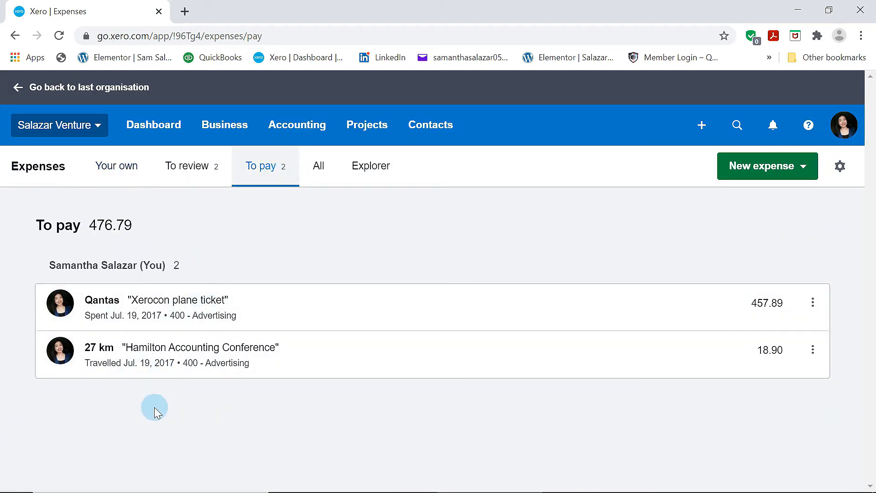
{"action": "left_click", "coordinate": [316, 175]}
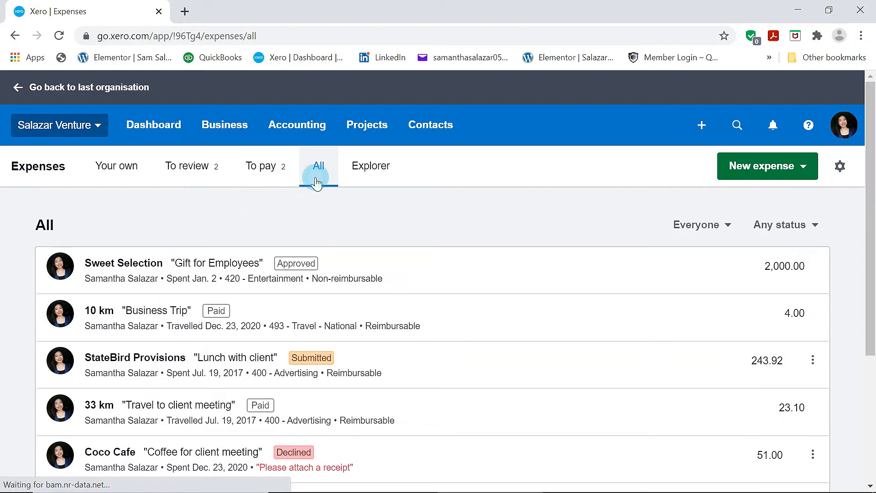
{"action": "scroll", "coordinate": [283, 319], "scroll_direction": "down", "scroll_amount": 2}
{"action": "scroll", "coordinate": [264, 376], "scroll_direction": "down", "scroll_amount": 3}
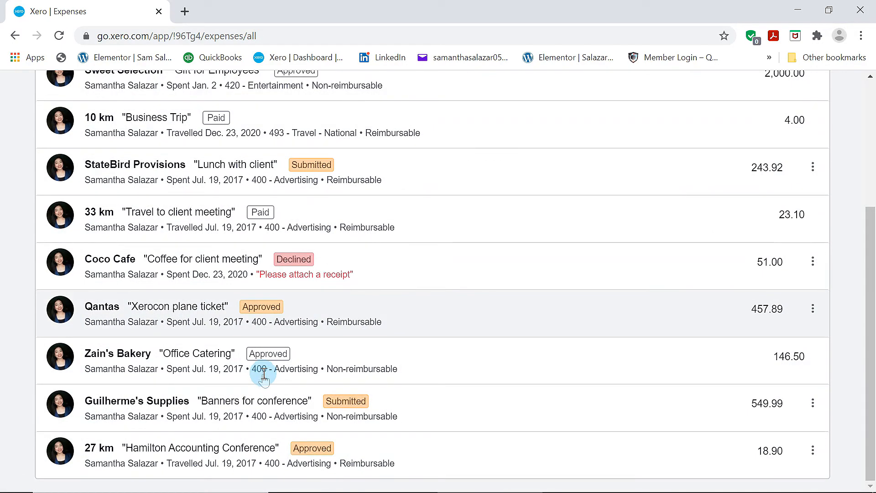
{"action": "scroll", "coordinate": [262, 377], "scroll_direction": "up", "scroll_amount": 5}
{"action": "scroll", "coordinate": [260, 375], "scroll_direction": "down", "scroll_amount": 3}
{"action": "scroll", "coordinate": [369, 352], "scroll_direction": "up", "scroll_amount": 3}
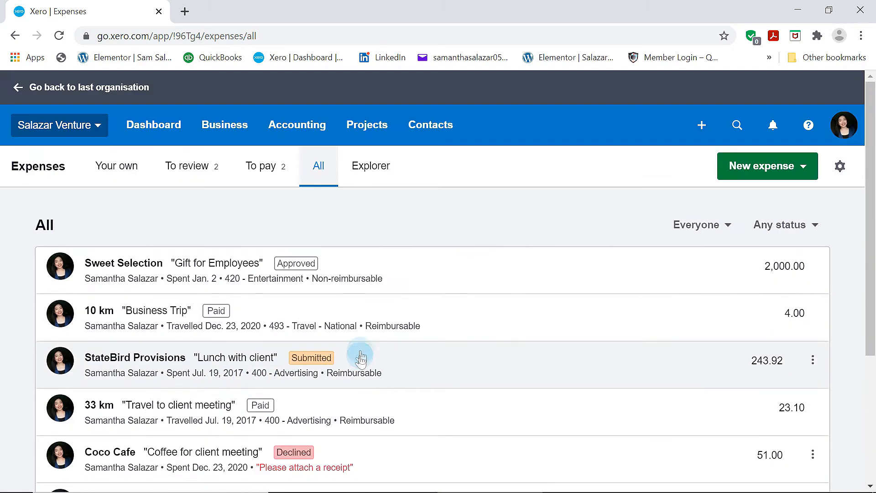
{"action": "scroll", "coordinate": [361, 359], "scroll_direction": "down", "scroll_amount": 4}
{"action": "scroll", "coordinate": [365, 354], "scroll_direction": "up", "scroll_amount": 4}
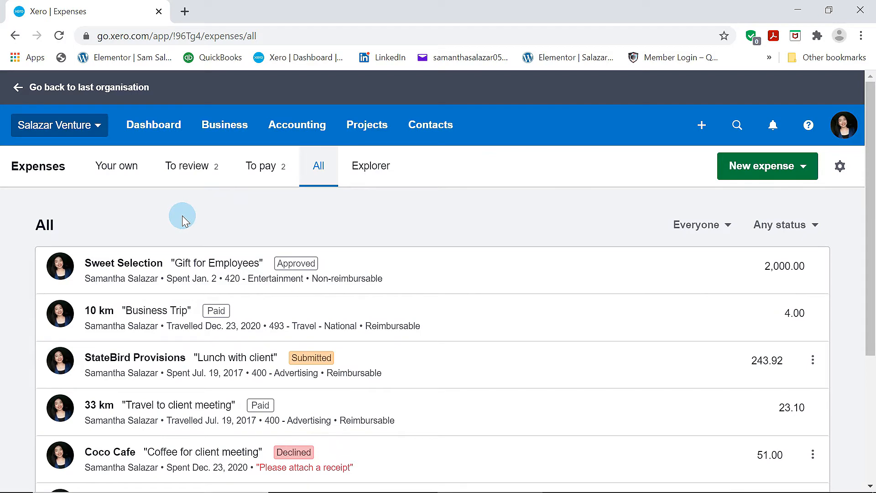
Open a new mileage claim from your own expenses, examine its required and optional fields, and close it without saving.
{"action": "left_click", "coordinate": [114, 174]}
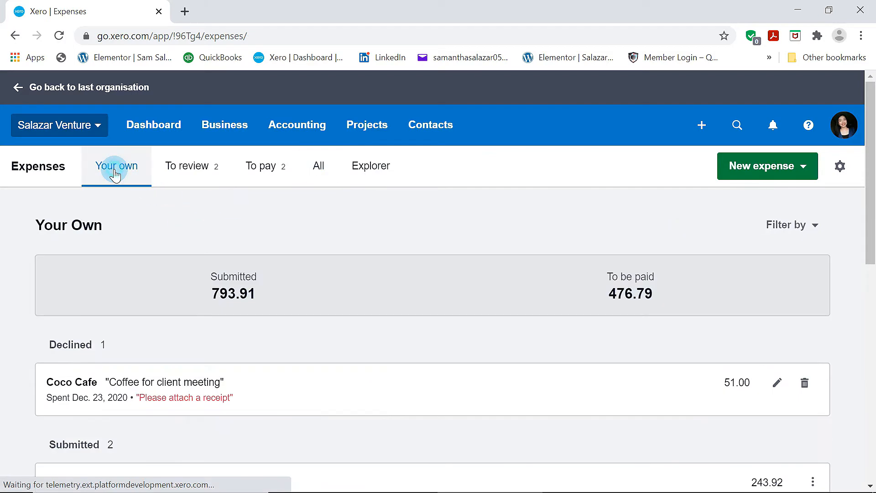
{"action": "left_click", "coordinate": [803, 169]}
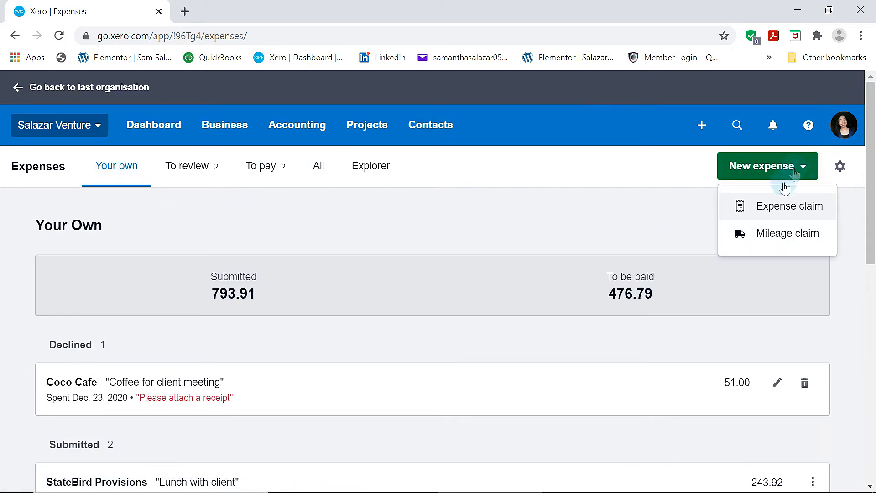
{"action": "left_click", "coordinate": [773, 237]}
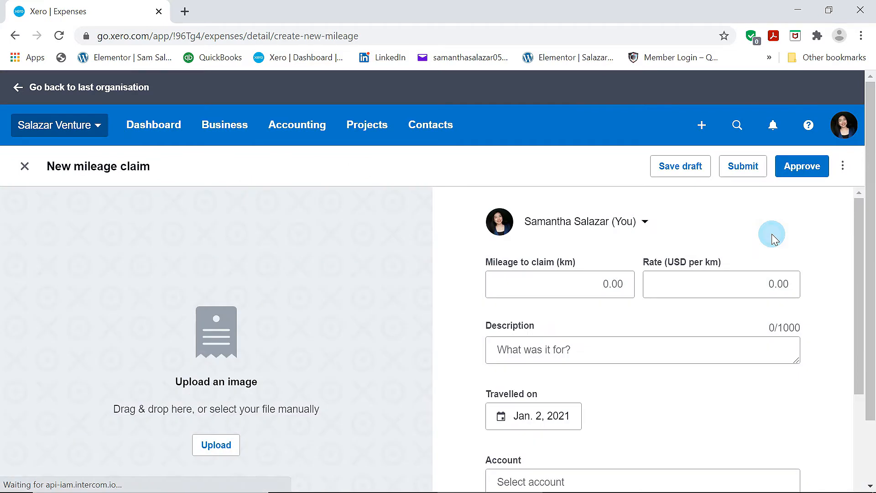
{"action": "scroll", "coordinate": [504, 354], "scroll_direction": "down", "scroll_amount": 5}
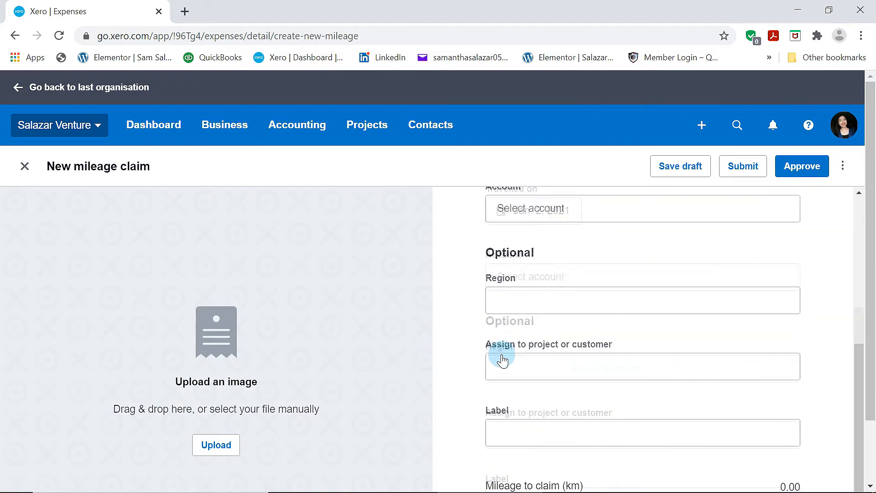
{"action": "scroll", "coordinate": [504, 356], "scroll_direction": "up", "scroll_amount": 5}
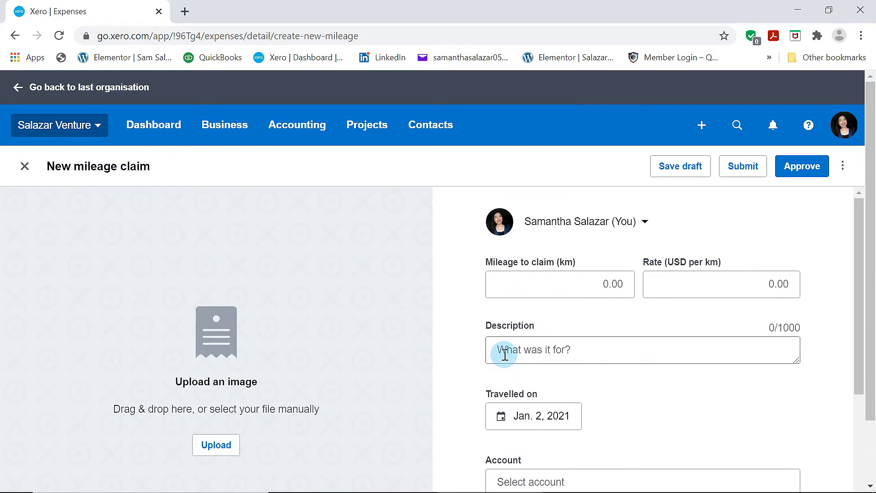
{"action": "scroll", "coordinate": [652, 383], "scroll_direction": "down", "scroll_amount": 5}
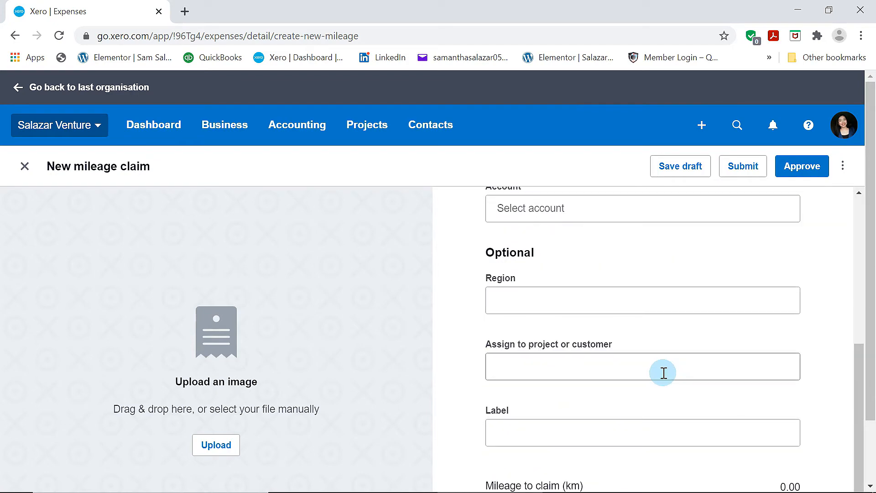
{"action": "scroll", "coordinate": [664, 376], "scroll_direction": "up", "scroll_amount": 3}
{"action": "scroll", "coordinate": [663, 373], "scroll_direction": "up", "scroll_amount": 2}
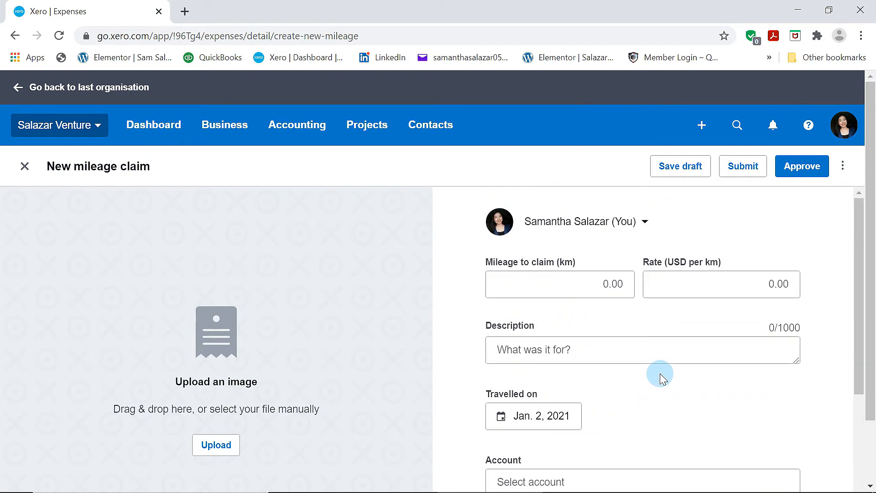
{"action": "scroll", "coordinate": [663, 381], "scroll_direction": "down", "scroll_amount": 5}
{"action": "scroll", "coordinate": [607, 372], "scroll_direction": "up", "scroll_amount": 5}
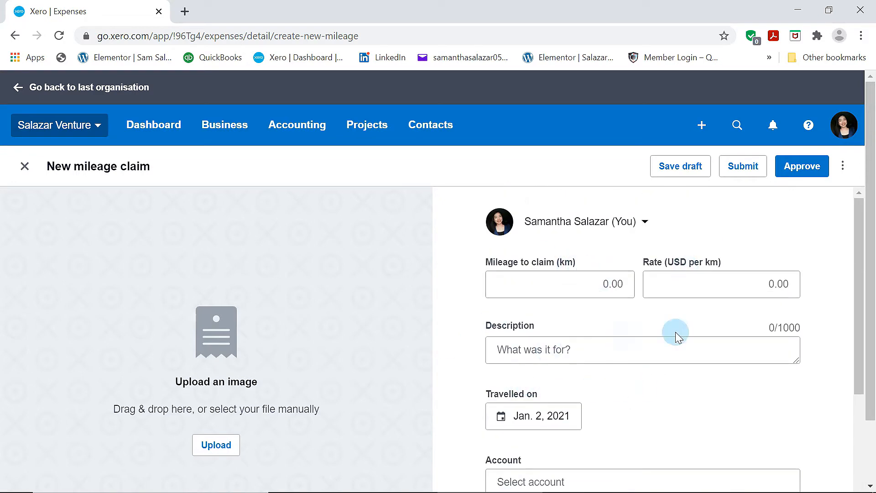
{"action": "scroll", "coordinate": [639, 346], "scroll_direction": "down", "scroll_amount": 5}
{"action": "scroll", "coordinate": [616, 413], "scroll_direction": "up", "scroll_amount": 4}
{"action": "scroll", "coordinate": [620, 409], "scroll_direction": "down", "scroll_amount": 4}
{"action": "scroll", "coordinate": [620, 410], "scroll_direction": "up", "scroll_amount": 5}
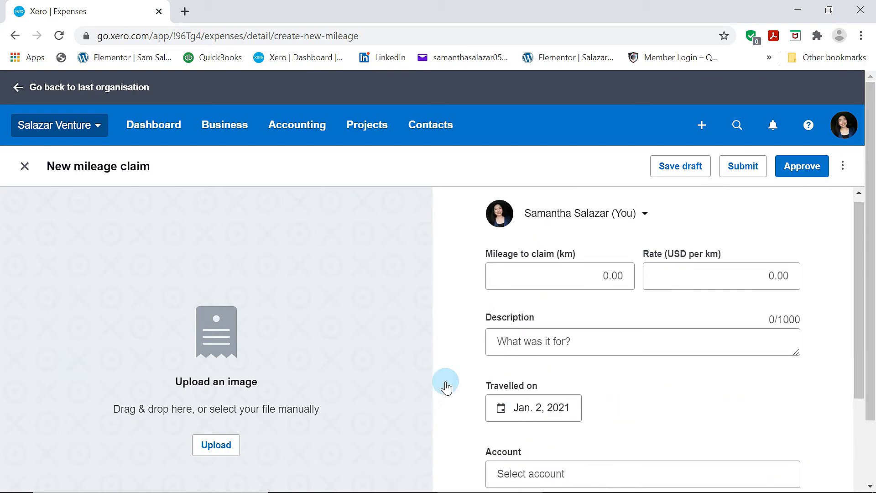
{"action": "left_click", "coordinate": [24, 167]}
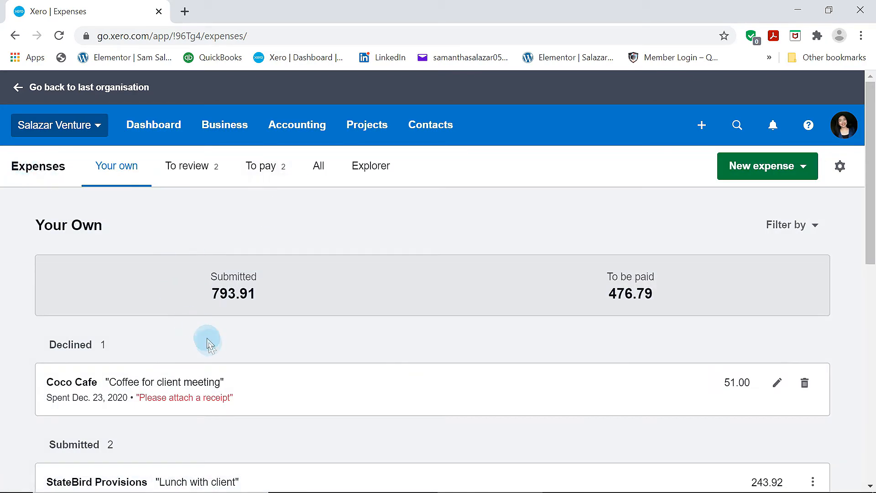
Look over your own expense claims, from the declined and submitted ones to the end of the page.
{"action": "scroll", "coordinate": [199, 341], "scroll_direction": "down", "scroll_amount": 3}
{"action": "scroll", "coordinate": [200, 342], "scroll_direction": "up", "scroll_amount": 3}
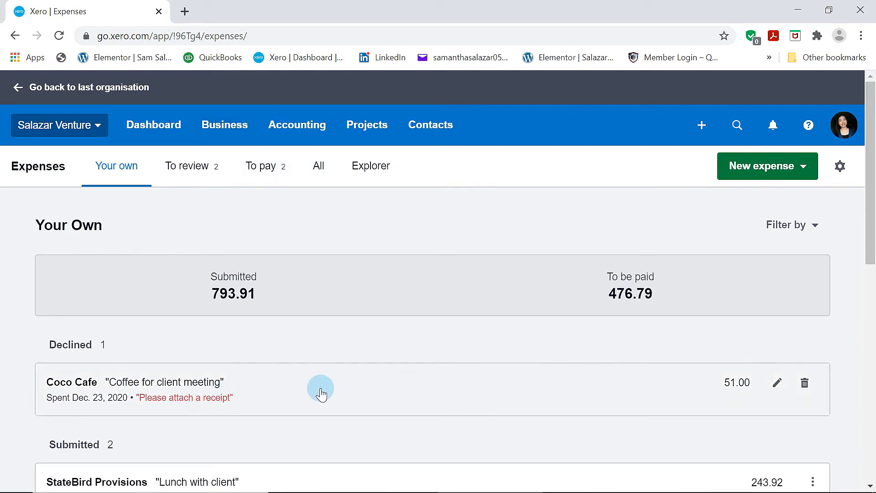
{"action": "scroll", "coordinate": [320, 391], "scroll_direction": "down", "scroll_amount": 6}
{"action": "scroll", "coordinate": [321, 391], "scroll_direction": "up", "scroll_amount": 4}
{"action": "scroll", "coordinate": [320, 390], "scroll_direction": "up", "scroll_amount": 2}
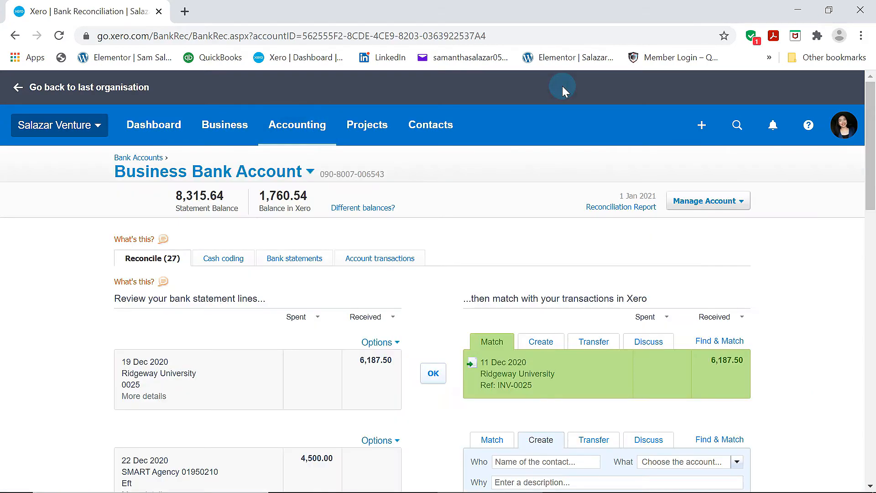
Open the organisation's bank accounts and compare the balances of the Business Bank Account and Business Savings Account.
{"action": "left_click", "coordinate": [311, 132]}
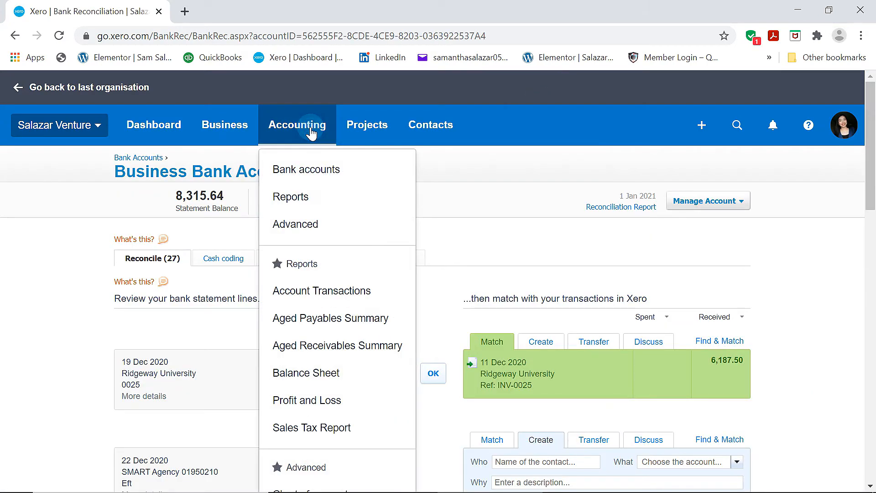
{"action": "left_click", "coordinate": [312, 181]}
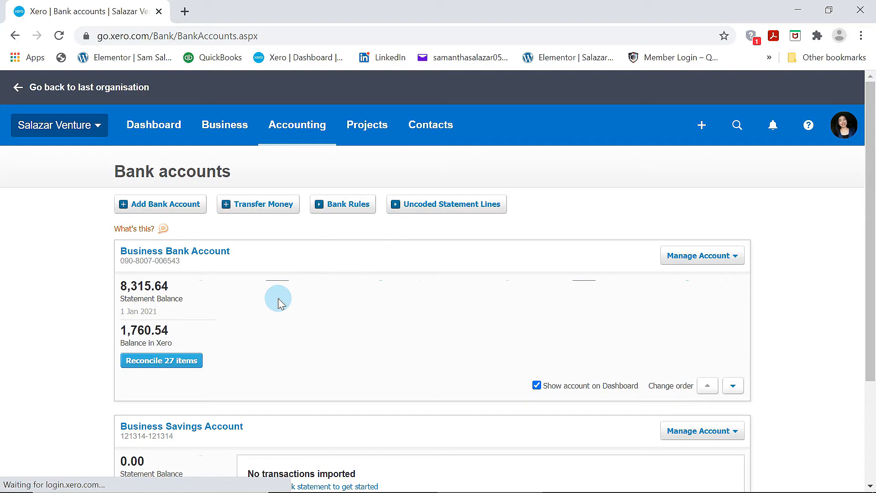
{"action": "scroll", "coordinate": [231, 303], "scroll_direction": "down", "scroll_amount": 3}
{"action": "scroll", "coordinate": [215, 315], "scroll_direction": "up", "scroll_amount": 3}
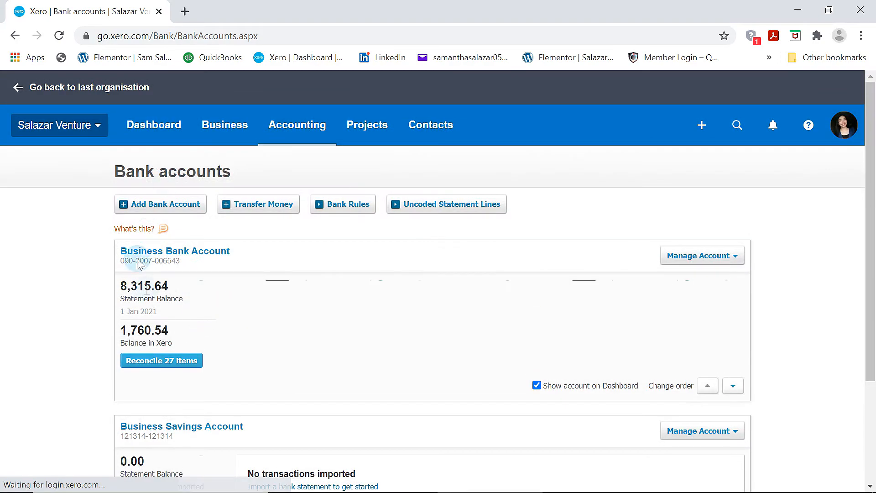
{"action": "scroll", "coordinate": [239, 260], "scroll_direction": "down", "scroll_amount": 3}
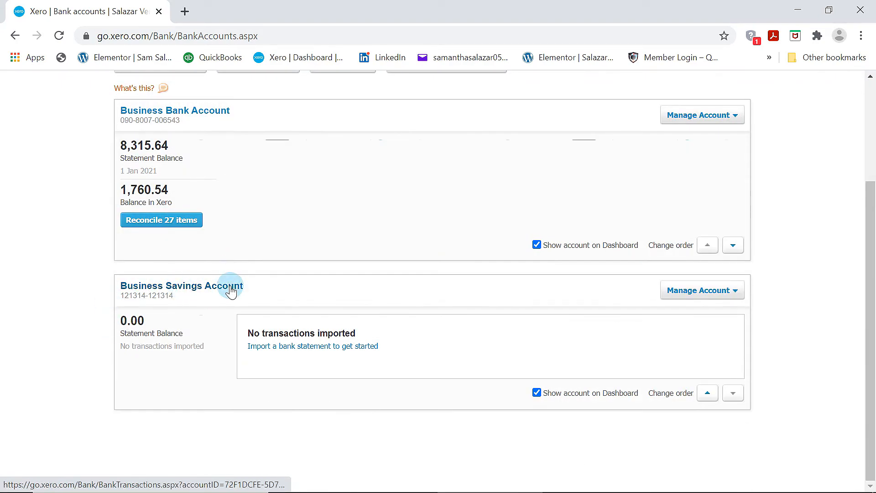
{"action": "scroll", "coordinate": [273, 297], "scroll_direction": "up", "scroll_amount": 3}
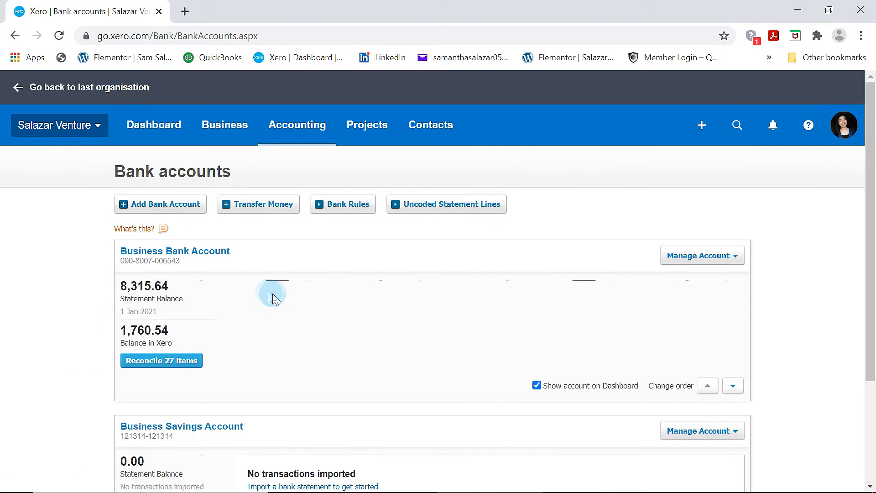
{"action": "scroll", "coordinate": [267, 297], "scroll_direction": "down", "scroll_amount": 3}
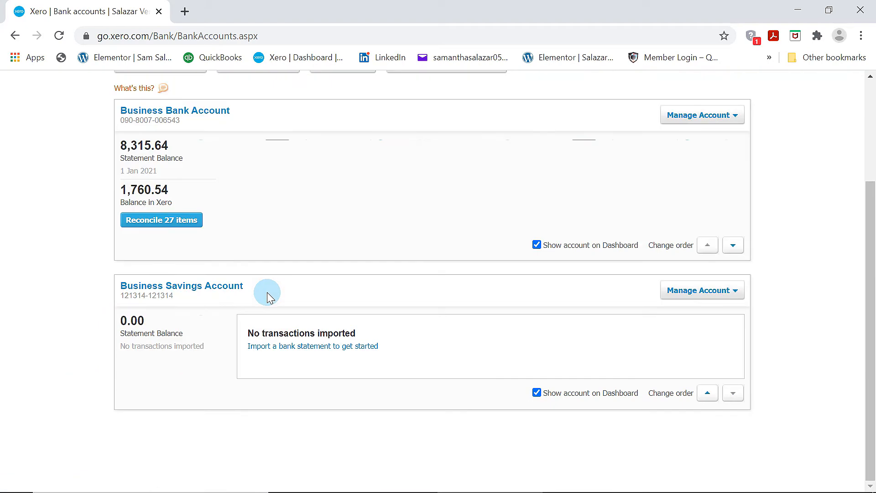
{"action": "scroll", "coordinate": [341, 309], "scroll_direction": "up", "scroll_amount": 2}
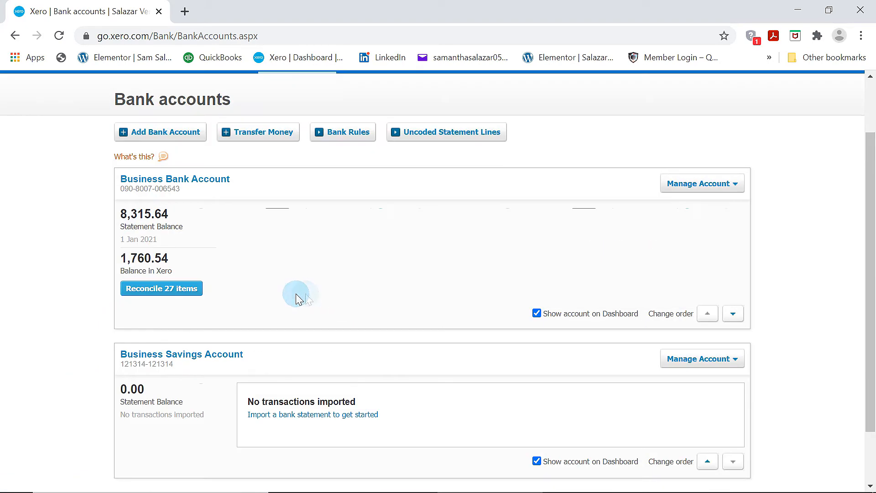
Open the Business Bank Account and look over its account transactions with their amounts and reconciliation statuses.
{"action": "left_click", "coordinate": [188, 184]}
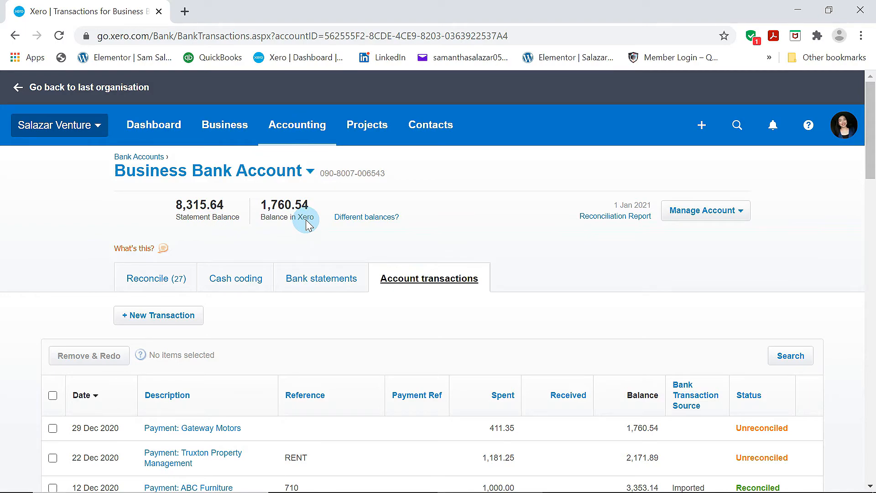
{"action": "scroll", "coordinate": [306, 223], "scroll_direction": "down", "scroll_amount": 6}
{"action": "scroll", "coordinate": [304, 222], "scroll_direction": "up", "scroll_amount": 2}
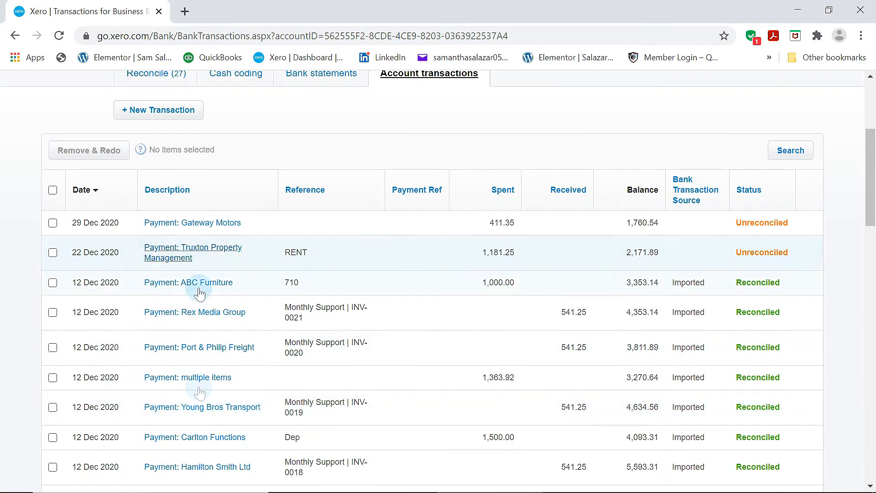
{"action": "scroll", "coordinate": [352, 344], "scroll_direction": "up", "scroll_amount": 3}
{"action": "scroll", "coordinate": [351, 340], "scroll_direction": "up", "scroll_amount": 2}
Reconcile the 6,187.50 Ridgeway University statement line of the Business Bank Account with its suggested match, invoice INV-0025.
{"action": "left_click", "coordinate": [157, 287]}
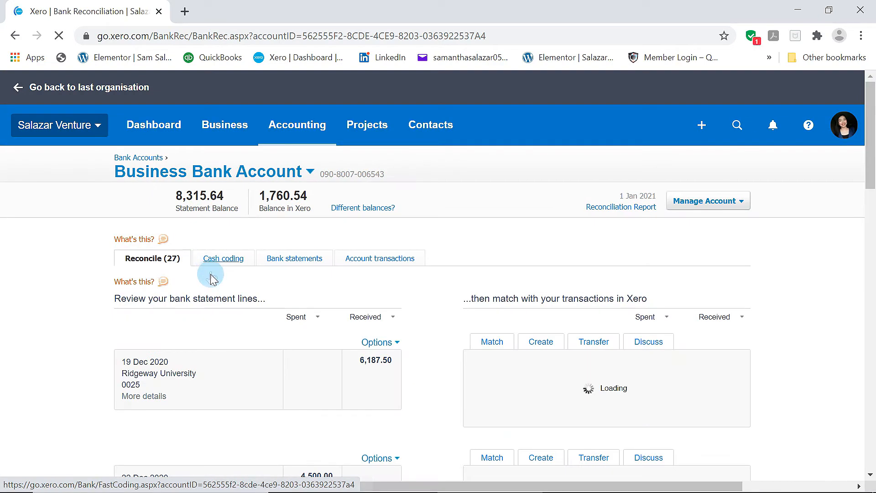
{"action": "scroll", "coordinate": [210, 278], "scroll_direction": "down", "scroll_amount": 3}
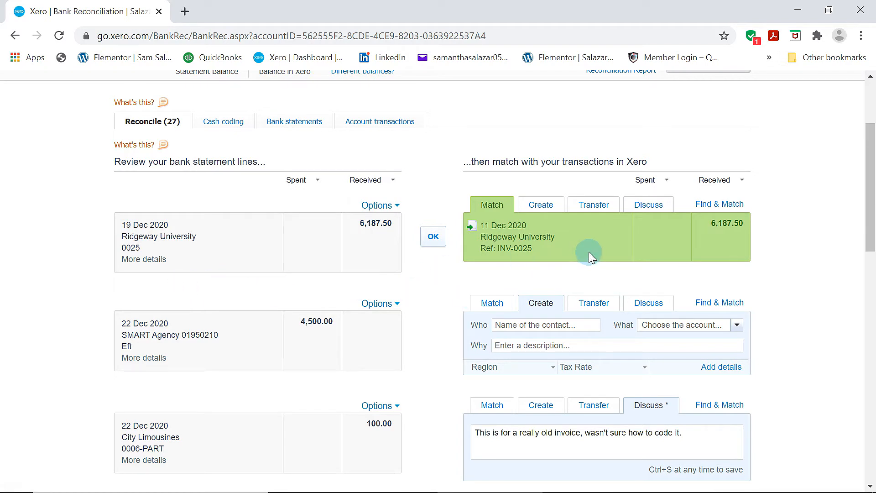
{"action": "left_click", "coordinate": [432, 238]}
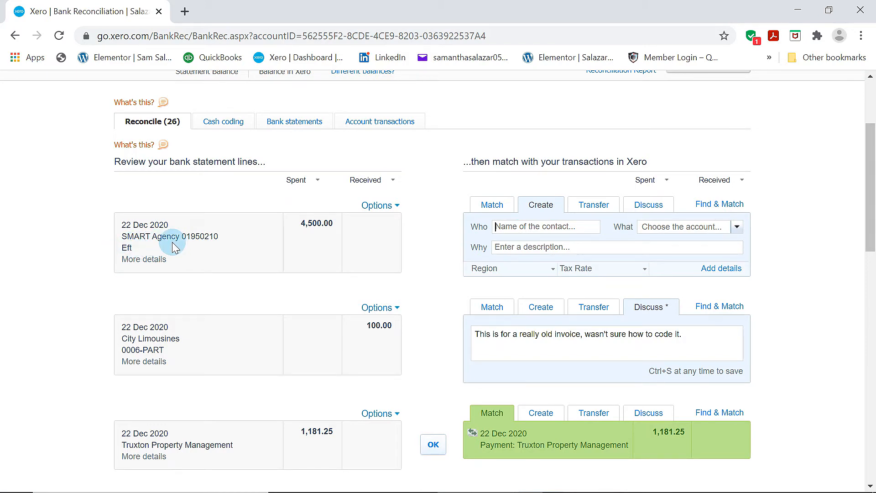
Find matches for the 4,500.00 SMART Agency statement line, selecting bills SM0195 and SM0210, and reconcile it.
{"action": "left_click", "coordinate": [726, 204]}
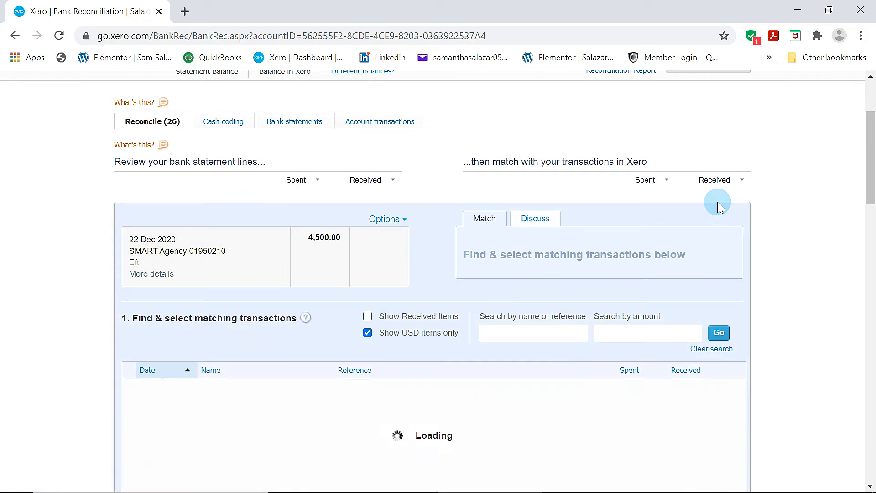
{"action": "scroll", "coordinate": [554, 274], "scroll_direction": "down", "scroll_amount": 1}
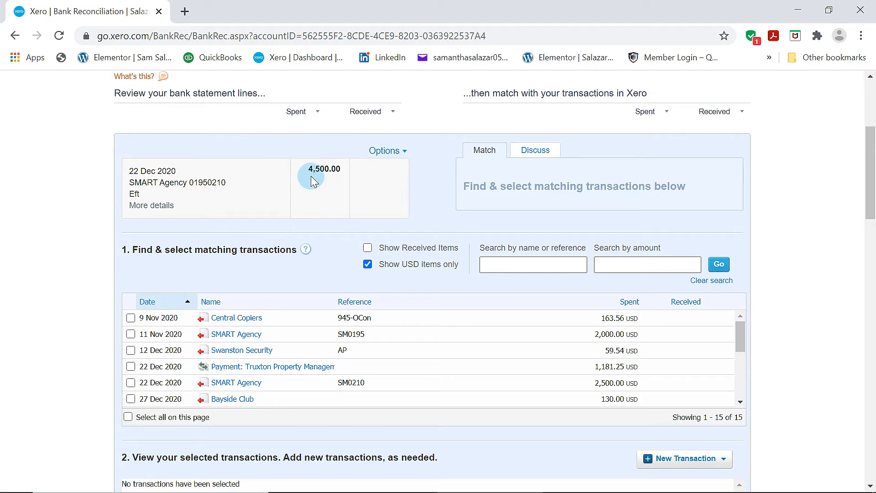
{"action": "left_click", "coordinate": [131, 335]}
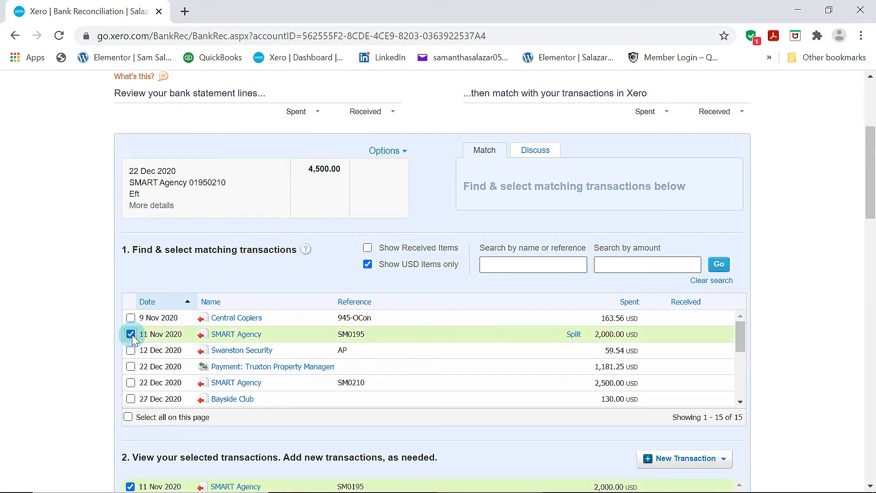
{"action": "left_click", "coordinate": [131, 383]}
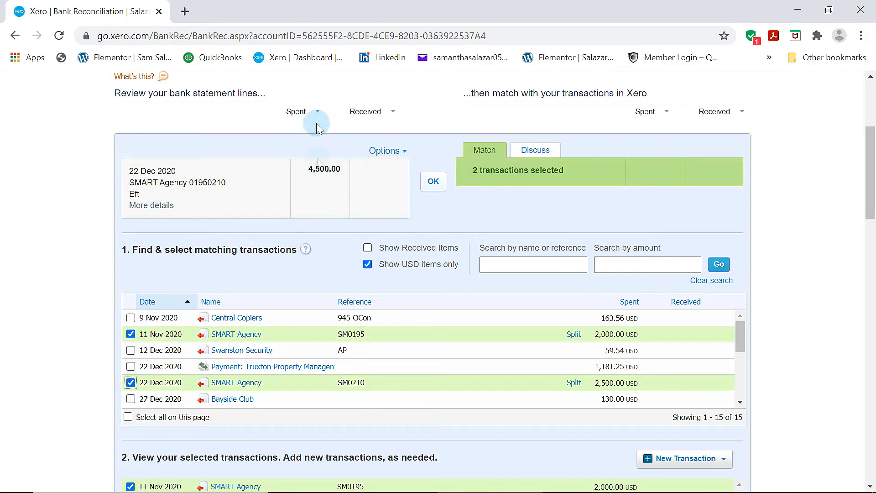
{"action": "scroll", "coordinate": [343, 214], "scroll_direction": "down", "scroll_amount": 2}
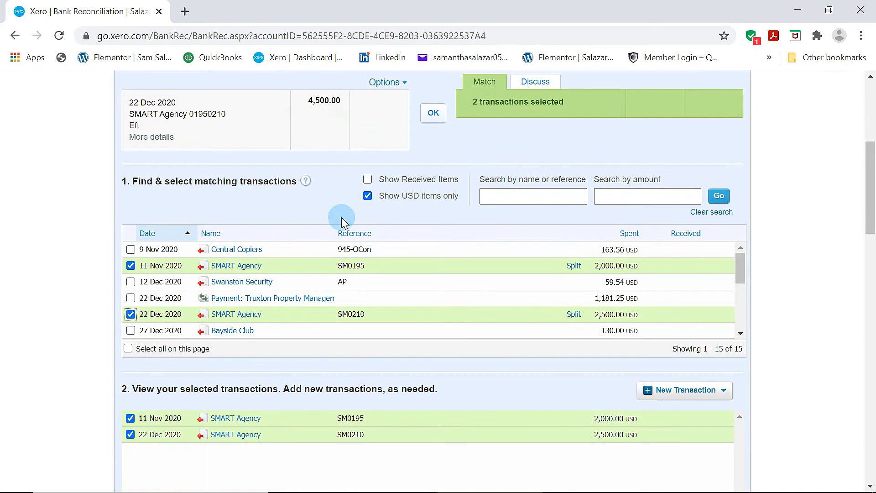
{"action": "scroll", "coordinate": [569, 222], "scroll_direction": "up", "scroll_amount": 2}
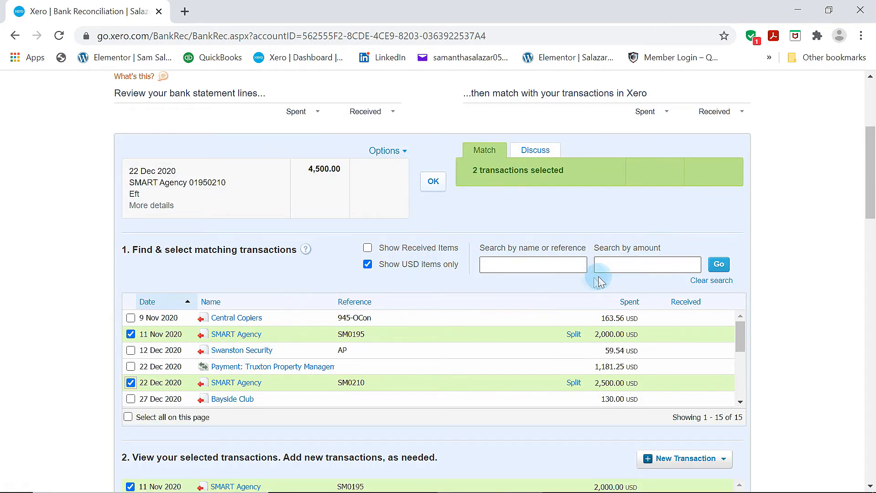
{"action": "scroll", "coordinate": [319, 376], "scroll_direction": "down", "scroll_amount": 2}
{"action": "scroll", "coordinate": [322, 378], "scroll_direction": "down", "scroll_amount": 2}
{"action": "scroll", "coordinate": [313, 421], "scroll_direction": "down", "scroll_amount": 9}
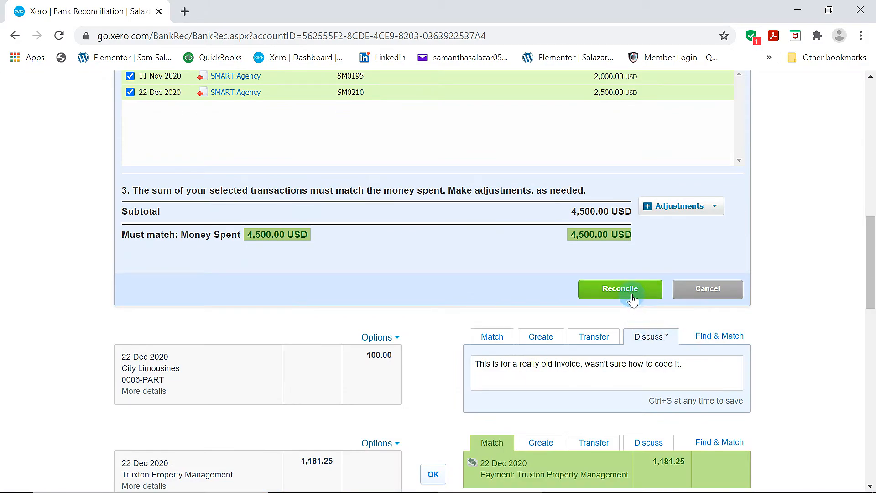
{"action": "left_click", "coordinate": [632, 292]}
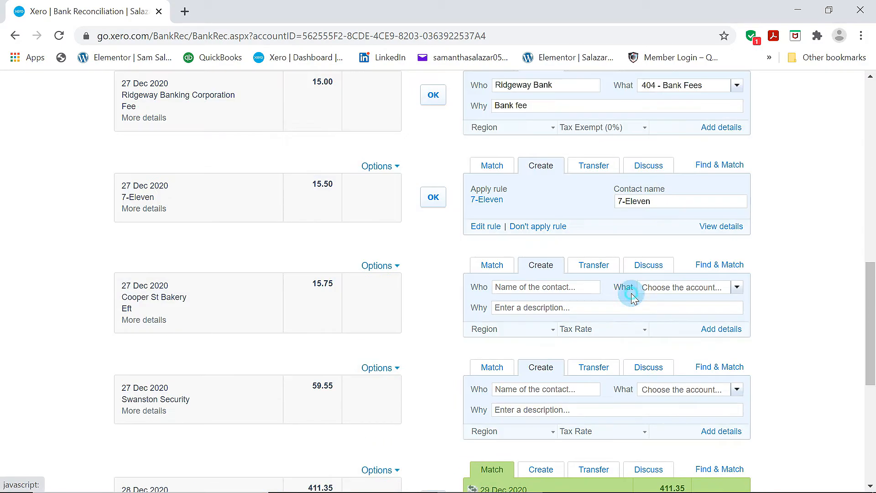
Check the details of the 1,181.25 Truxton Property Management statement line and reconcile it with its suggested payment.
{"action": "scroll", "coordinate": [597, 346], "scroll_direction": "up", "scroll_amount": 7}
{"action": "left_click", "coordinate": [437, 253]}
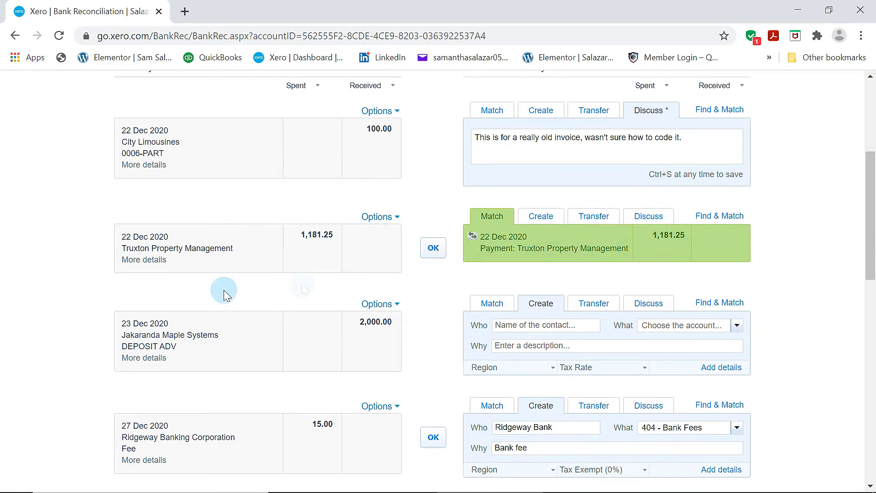
{"action": "left_click", "coordinate": [155, 259]}
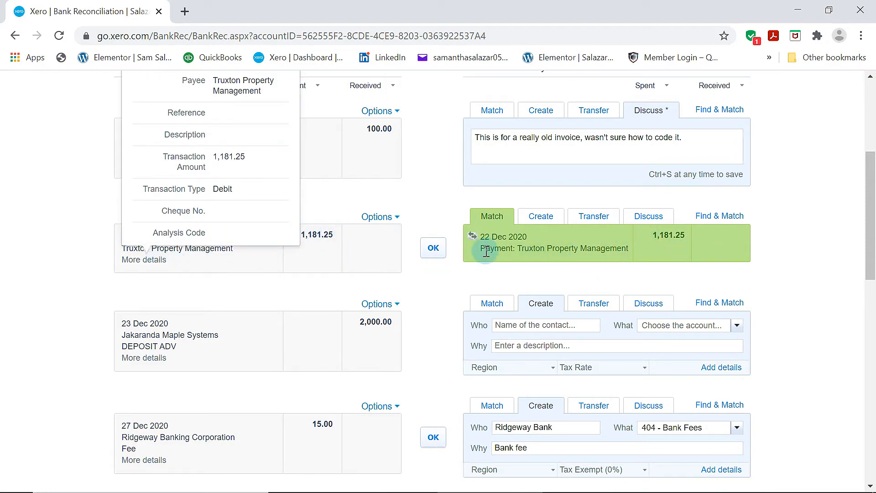
{"action": "left_click", "coordinate": [434, 250]}
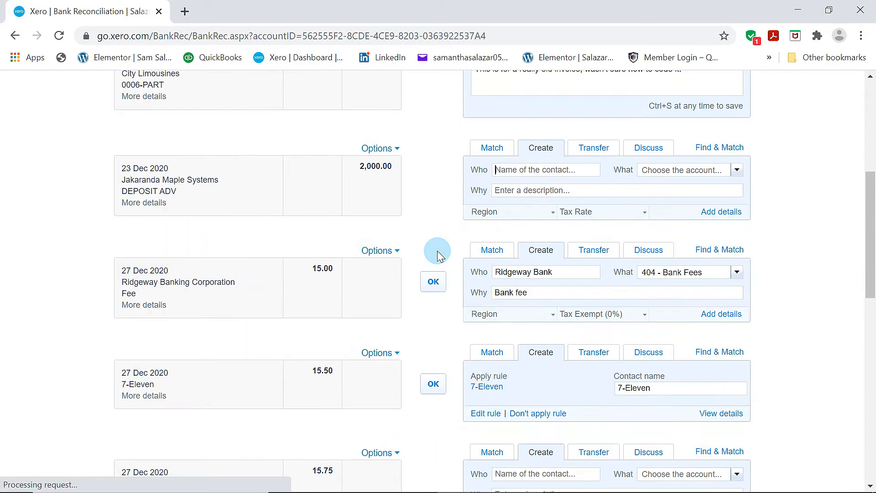
Look through the open invoices for a match to the 2,000.00 Jakaranda Maple Systems statement line.
{"action": "scroll", "coordinate": [437, 250], "scroll_direction": "down", "scroll_amount": 3}
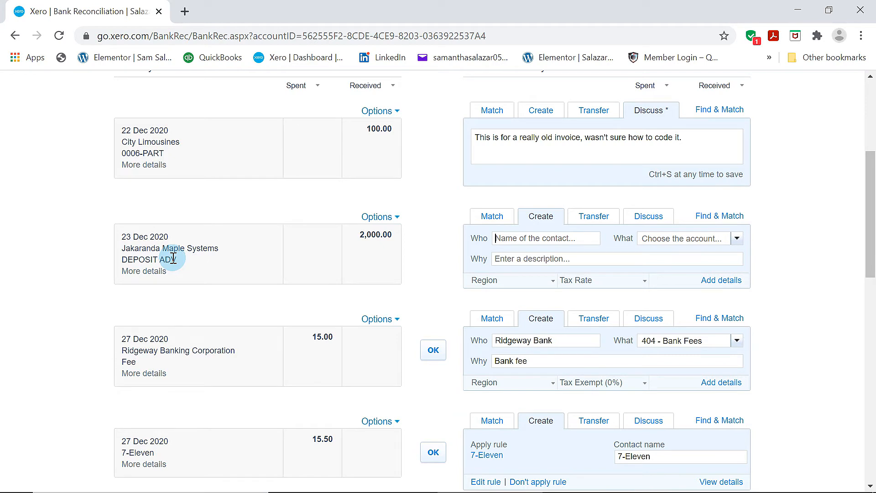
{"action": "left_click", "coordinate": [718, 223]}
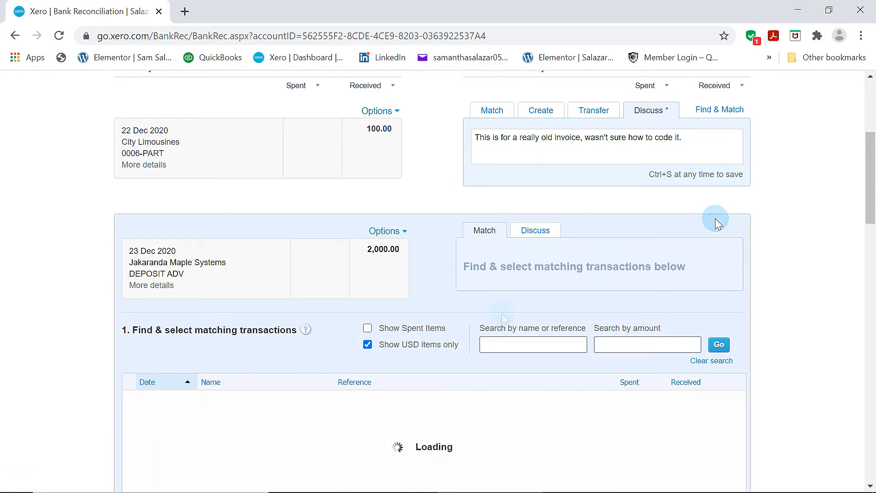
{"action": "scroll", "coordinate": [321, 392], "scroll_direction": "down", "scroll_amount": 1}
{"action": "scroll", "coordinate": [251, 362], "scroll_direction": "down", "scroll_amount": 5}
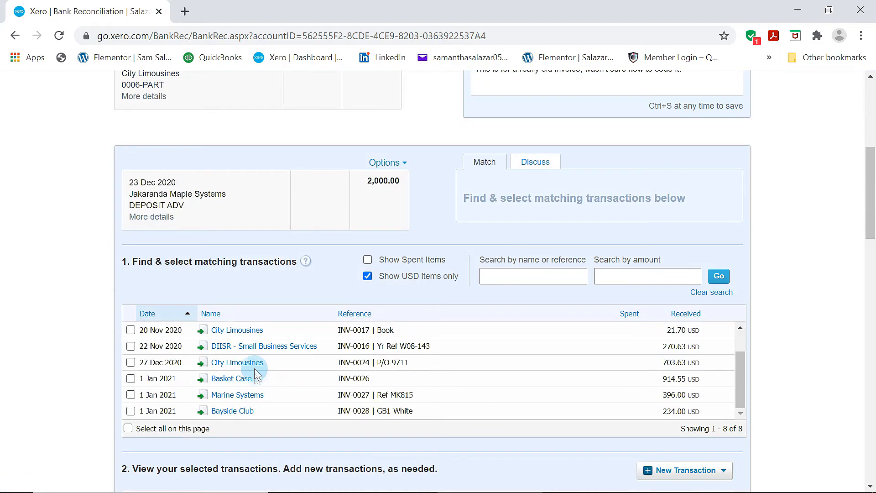
{"action": "scroll", "coordinate": [333, 315], "scroll_direction": "up", "scroll_amount": 5}
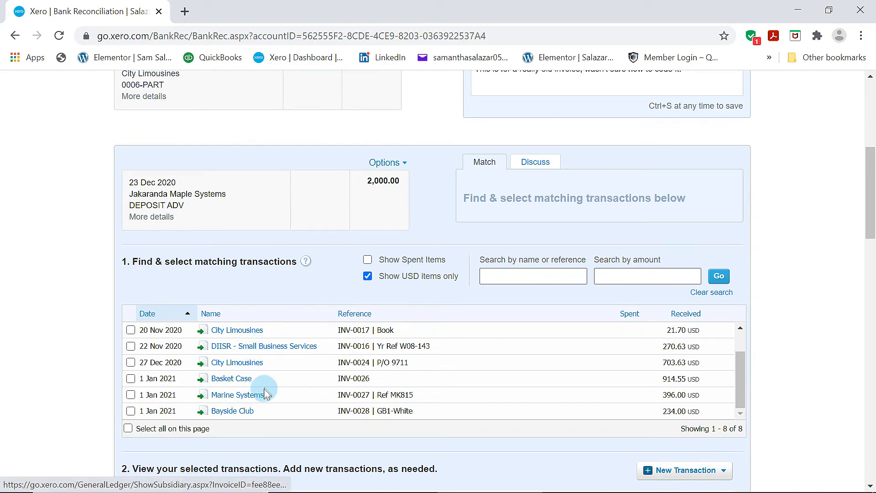
{"action": "scroll", "coordinate": [269, 374], "scroll_direction": "down", "scroll_amount": 2}
{"action": "scroll", "coordinate": [280, 319], "scroll_direction": "down", "scroll_amount": 3}
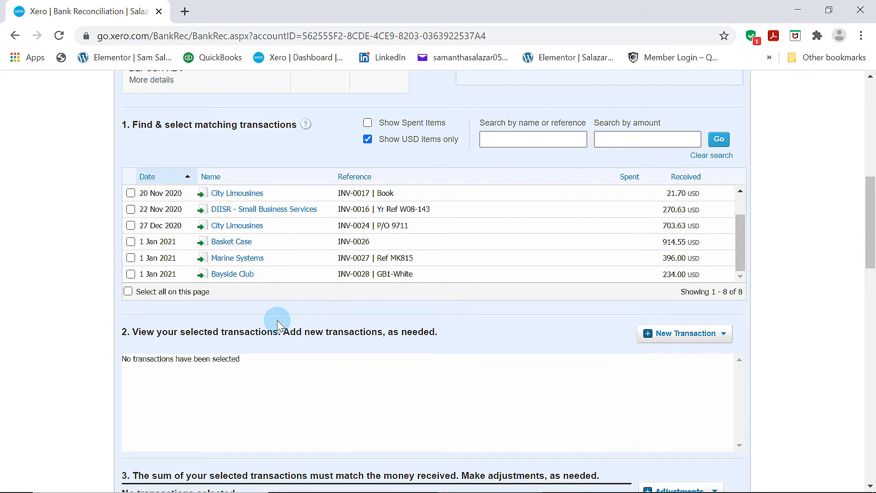
Add a new Receive Money transaction for the 2,000.00 Jakaranda Maple Systems deposit and set it to be received as a Prepayment.
{"action": "left_click", "coordinate": [671, 267]}
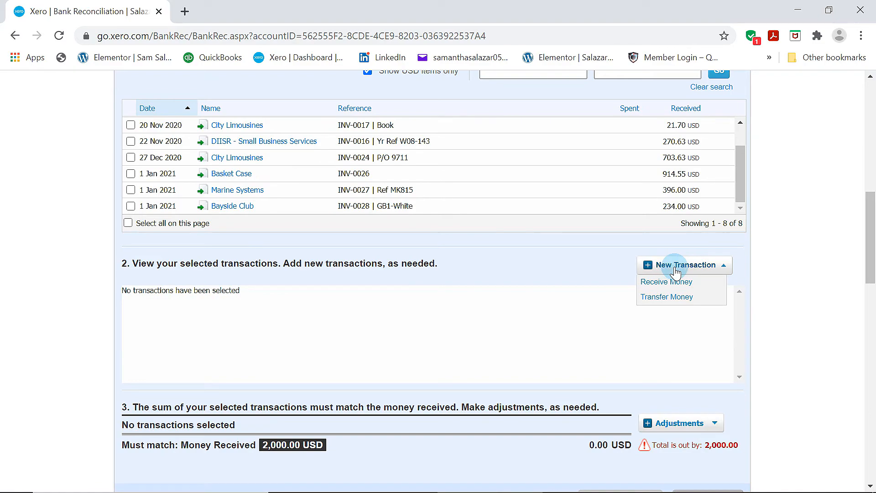
{"action": "scroll", "coordinate": [664, 292], "scroll_direction": "up", "scroll_amount": 3}
{"action": "scroll", "coordinate": [333, 194], "scroll_direction": "up", "scroll_amount": 2}
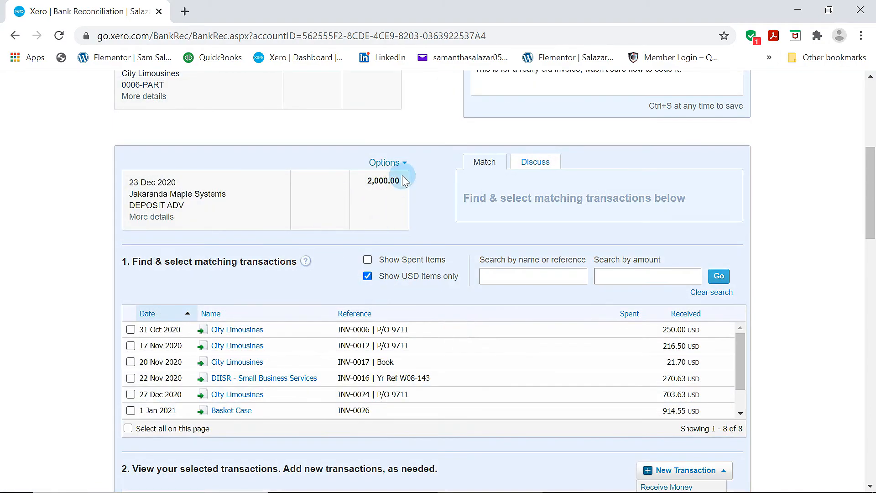
{"action": "scroll", "coordinate": [439, 264], "scroll_direction": "down", "scroll_amount": 3}
{"action": "left_click", "coordinate": [662, 282]}
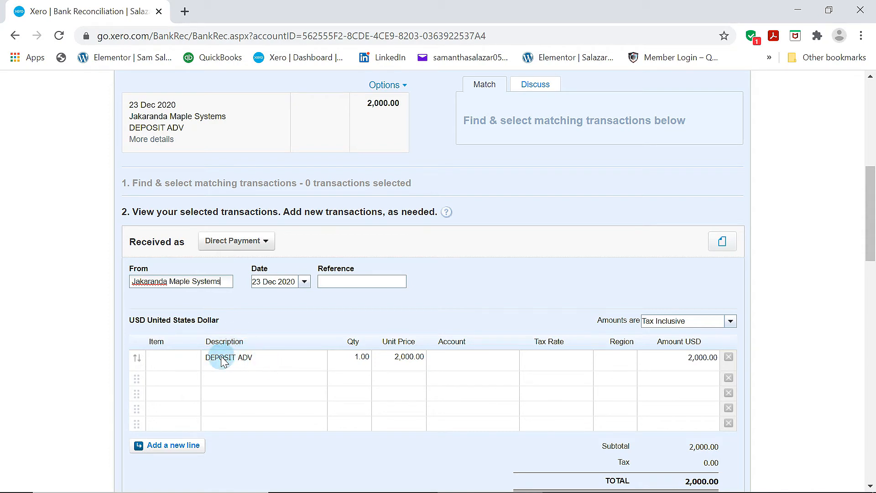
{"action": "left_click", "coordinate": [267, 241]}
{"action": "left_click", "coordinate": [268, 242]}
{"action": "left_click", "coordinate": [269, 244]}
{"action": "left_click", "coordinate": [228, 273]}
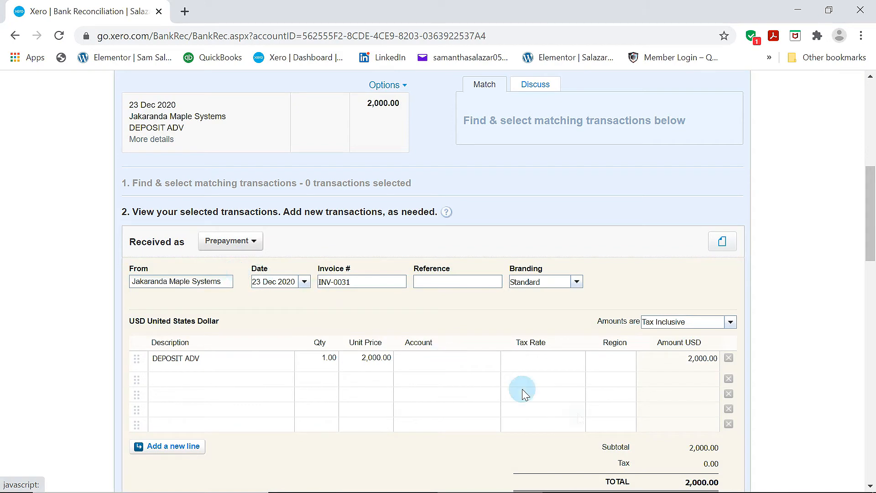
Code the DEPOSIT ADV line of the prepayment to account 620 - Prepayments and enter the reference 23243.
{"action": "left_click", "coordinate": [482, 359]}
{"action": "type", "text": "prep"}
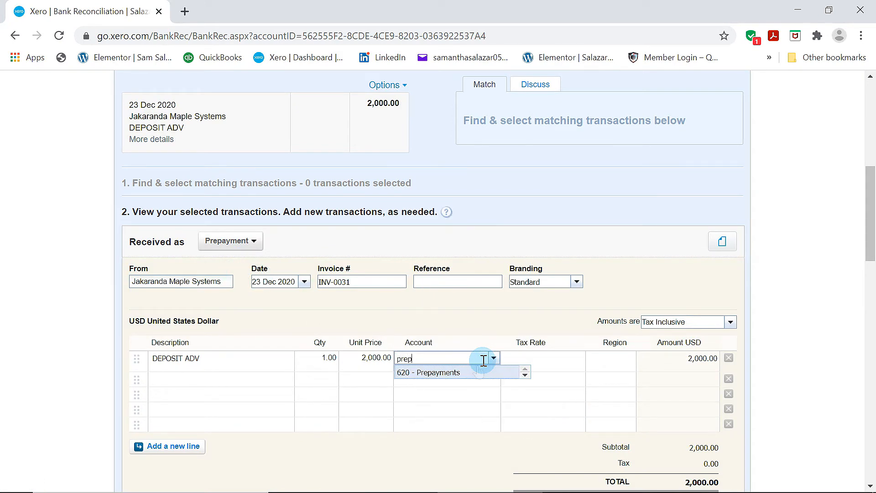
{"action": "left_click", "coordinate": [460, 374]}
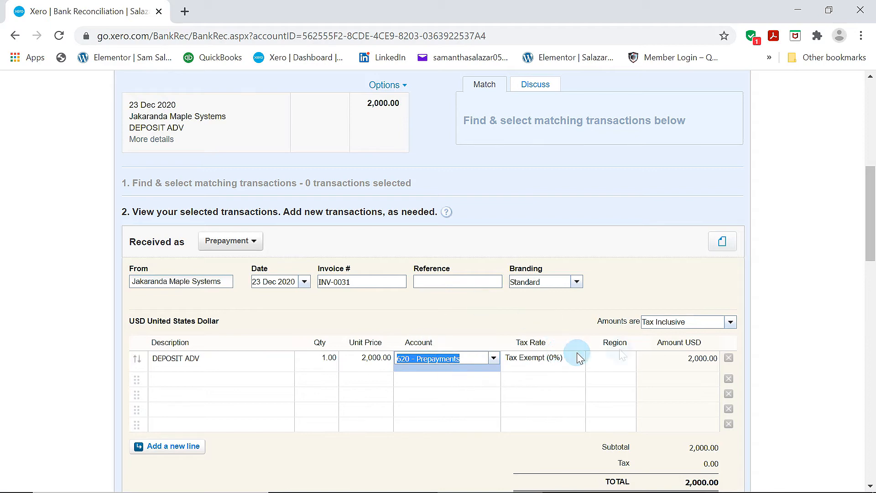
{"action": "left_click", "coordinate": [438, 279]}
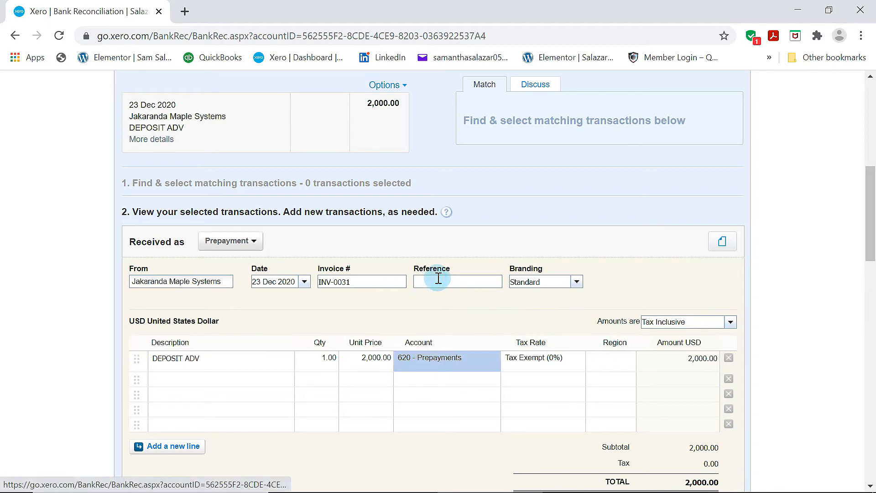
{"action": "type", "text": "23243"}
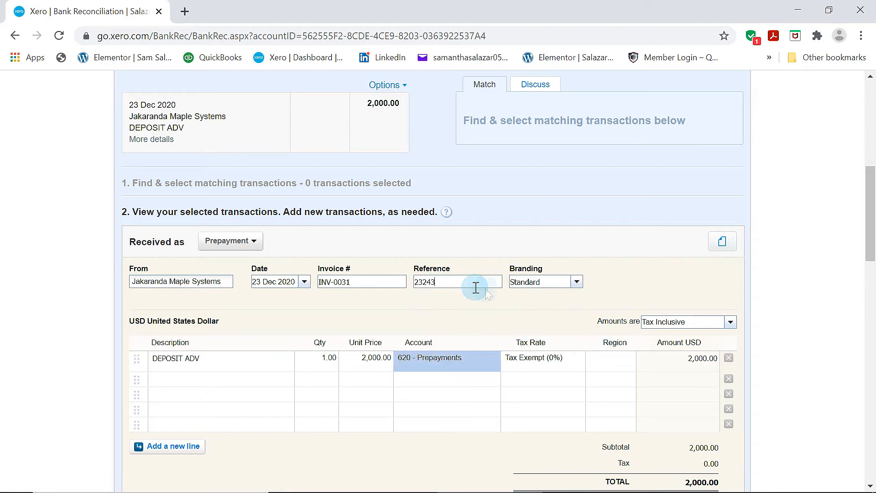
Save the Jakaranda Maple Systems prepayment and reconcile the 2,000.00 statement line with it.
{"action": "scroll", "coordinate": [506, 287], "scroll_direction": "down", "scroll_amount": 3}
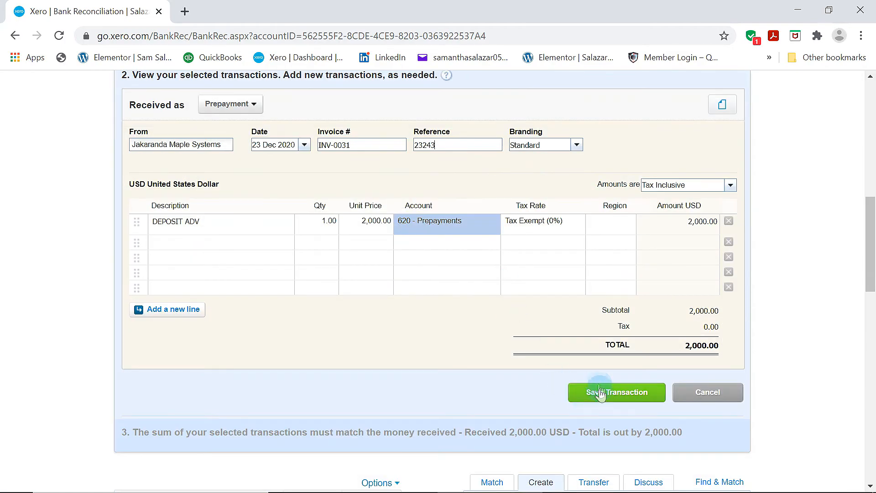
{"action": "left_click", "coordinate": [601, 395]}
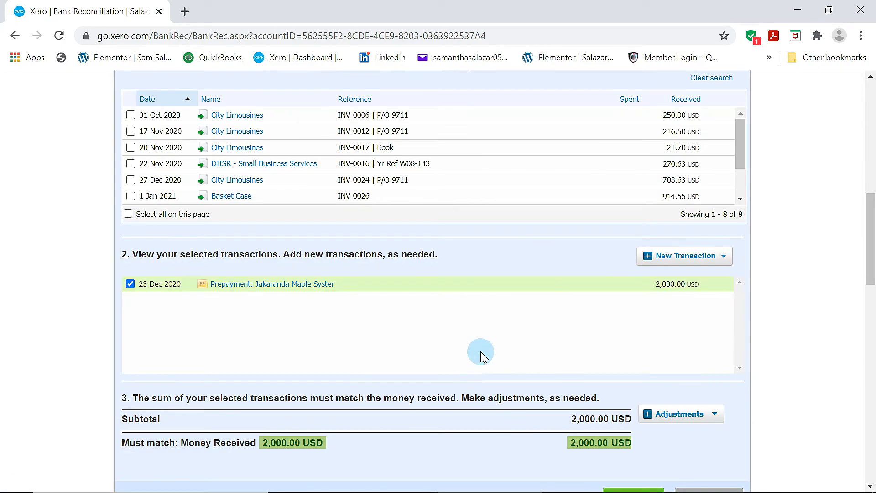
{"action": "scroll", "coordinate": [480, 352], "scroll_direction": "down", "scroll_amount": 8}
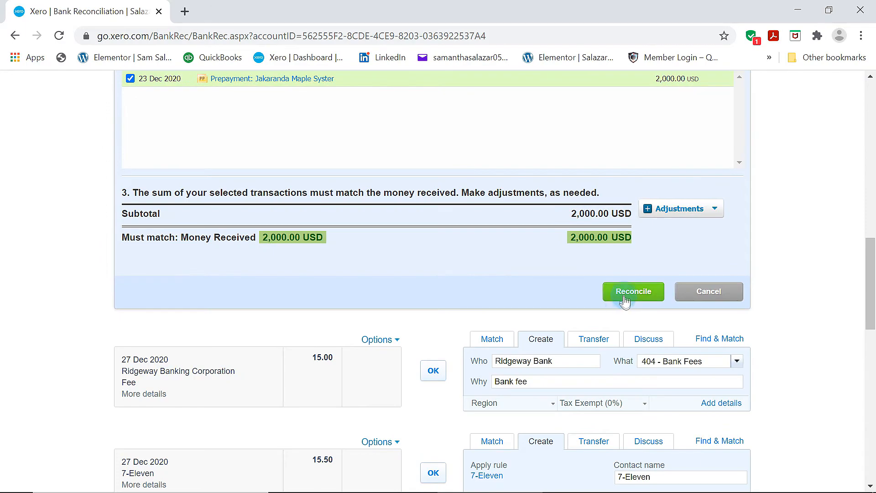
{"action": "left_click", "coordinate": [634, 292]}
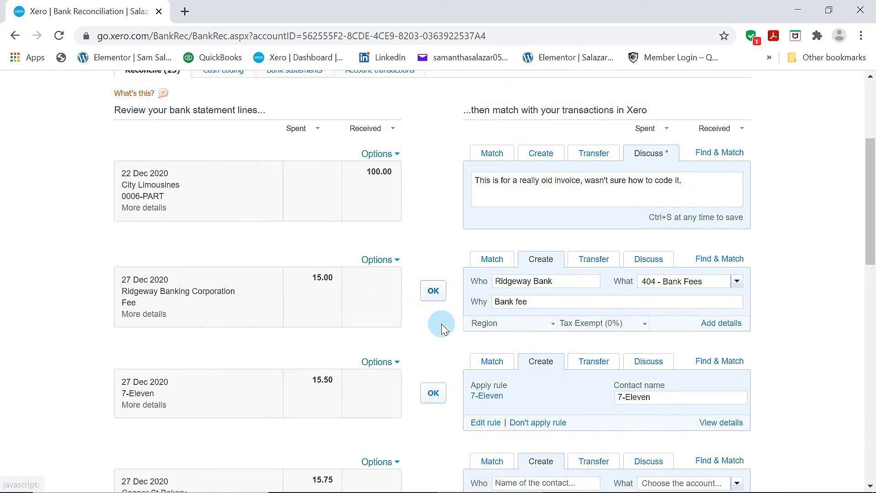
Reconcile the 411.35 Gateway Motors statement line with its suggested payment.
{"action": "scroll", "coordinate": [441, 325], "scroll_direction": "down", "scroll_amount": 7}
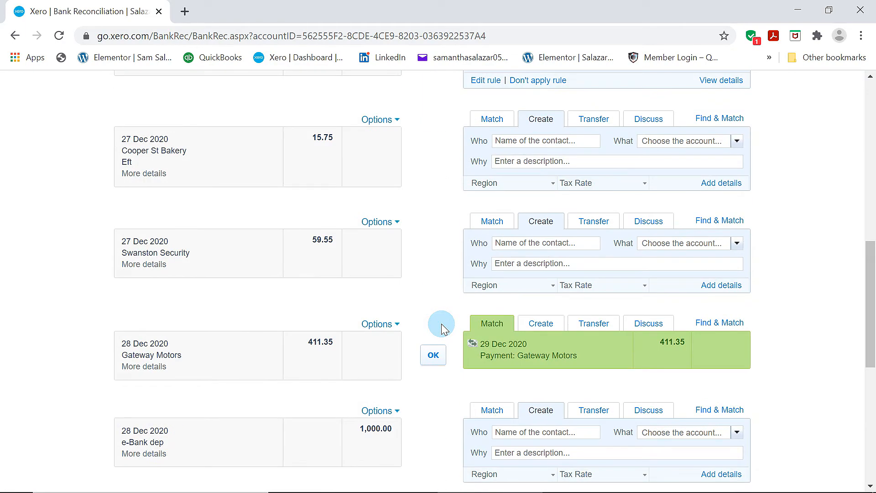
{"action": "left_click", "coordinate": [433, 355]}
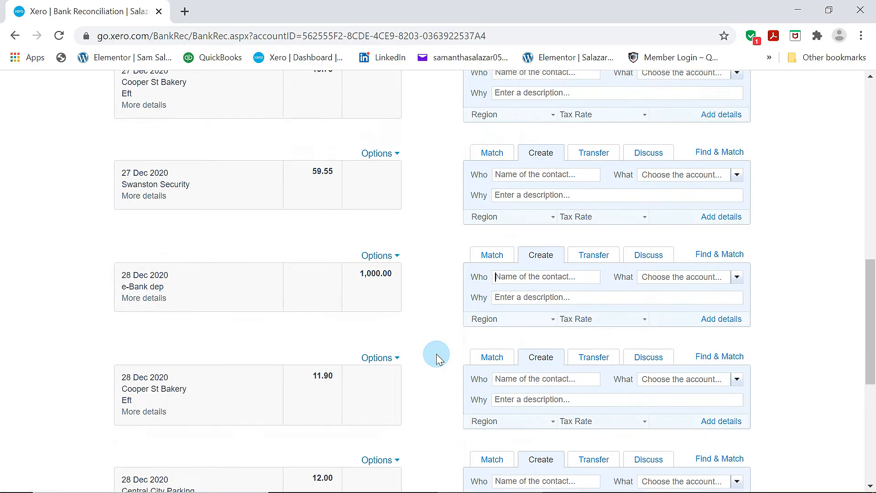
{"action": "scroll", "coordinate": [437, 358], "scroll_direction": "down", "scroll_amount": 7}
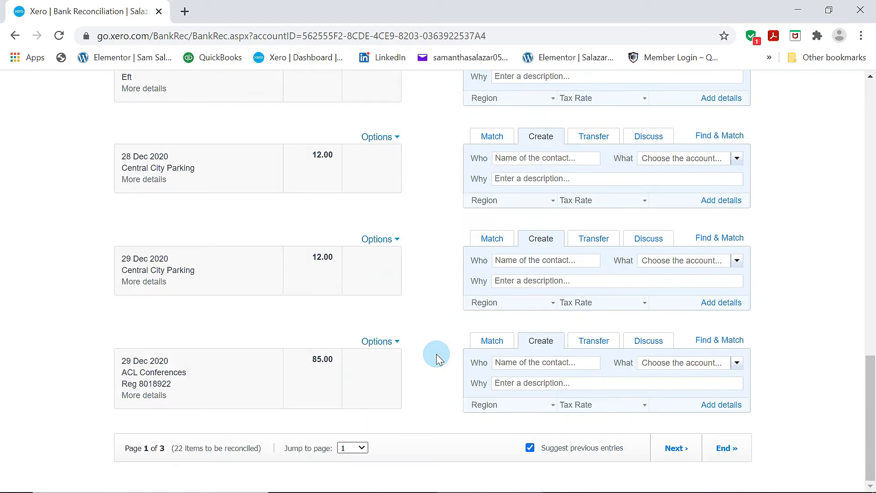
Save the suggested 15.00 Ridgeway Bank fee transaction from its full details and reconcile the statement line with it.
{"action": "scroll", "coordinate": [437, 358], "scroll_direction": "up", "scroll_amount": 14}
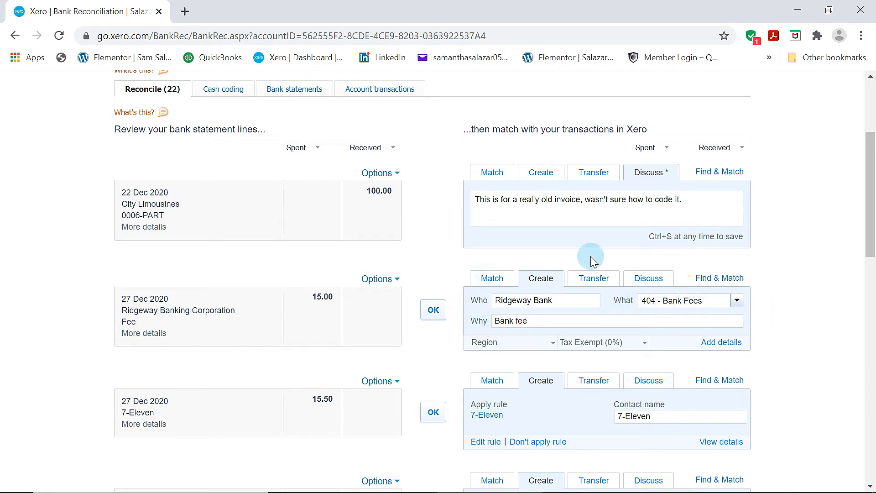
{"action": "left_click", "coordinate": [721, 342]}
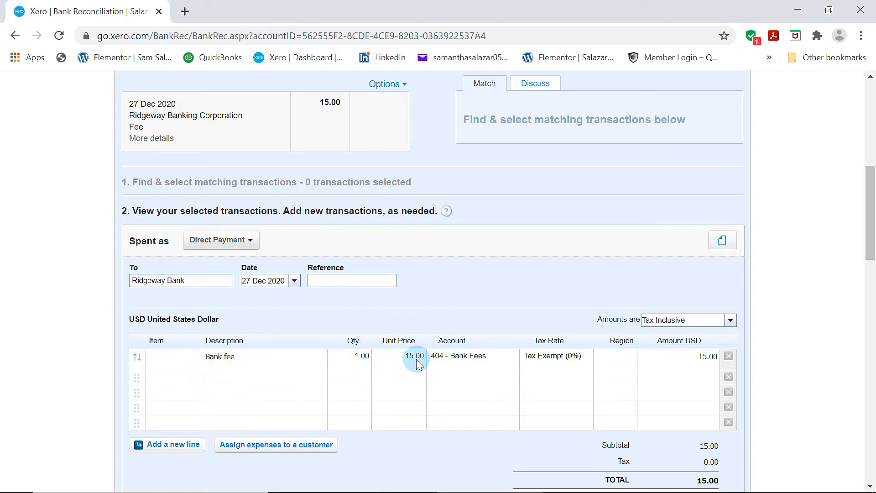
{"action": "scroll", "coordinate": [416, 362], "scroll_direction": "down", "scroll_amount": 1}
{"action": "scroll", "coordinate": [442, 352], "scroll_direction": "down", "scroll_amount": 1}
{"action": "left_click", "coordinate": [616, 391]}
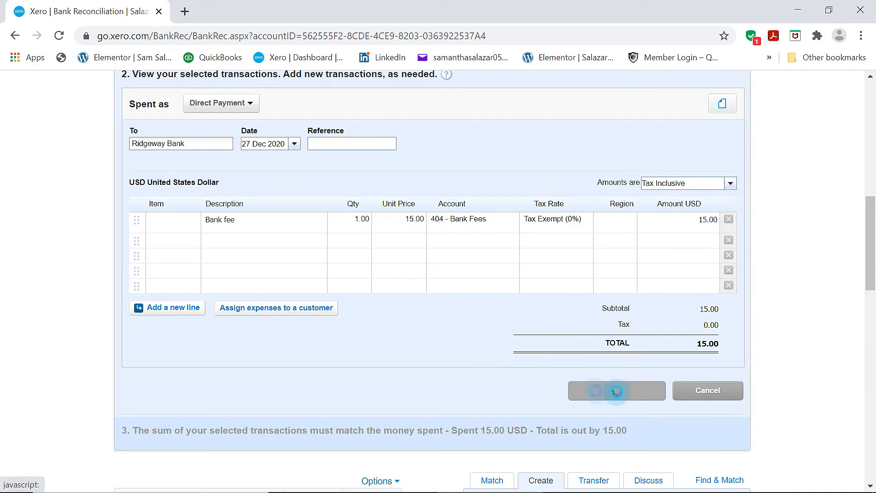
{"action": "scroll", "coordinate": [541, 377], "scroll_direction": "down", "scroll_amount": 3}
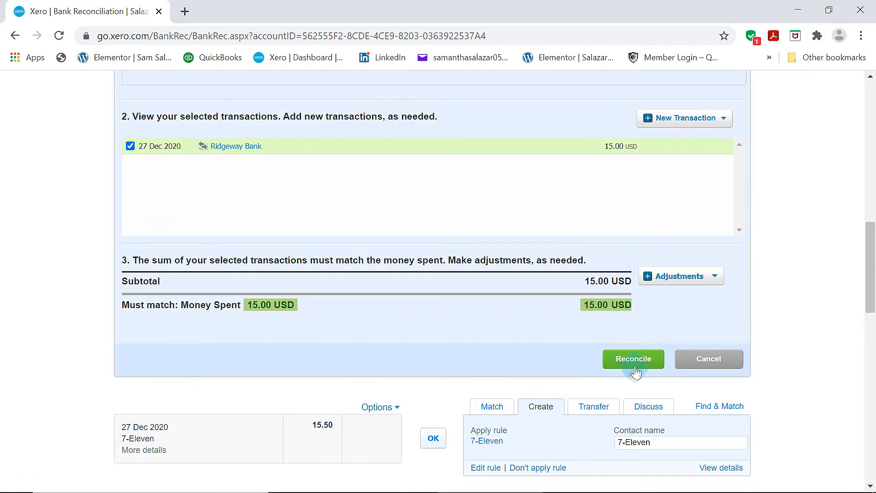
{"action": "left_click", "coordinate": [633, 365]}
Review the statement lines of the Business Bank Account that still need reconciling.
{"action": "scroll", "coordinate": [461, 381], "scroll_direction": "up", "scroll_amount": 5}
{"action": "scroll", "coordinate": [460, 381], "scroll_direction": "up", "scroll_amount": 4}
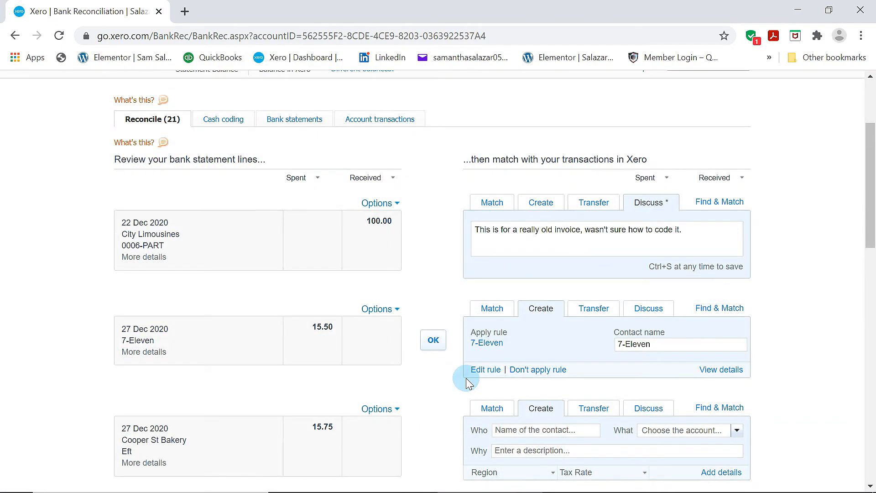
{"action": "scroll", "coordinate": [470, 379], "scroll_direction": "up", "scroll_amount": 3}
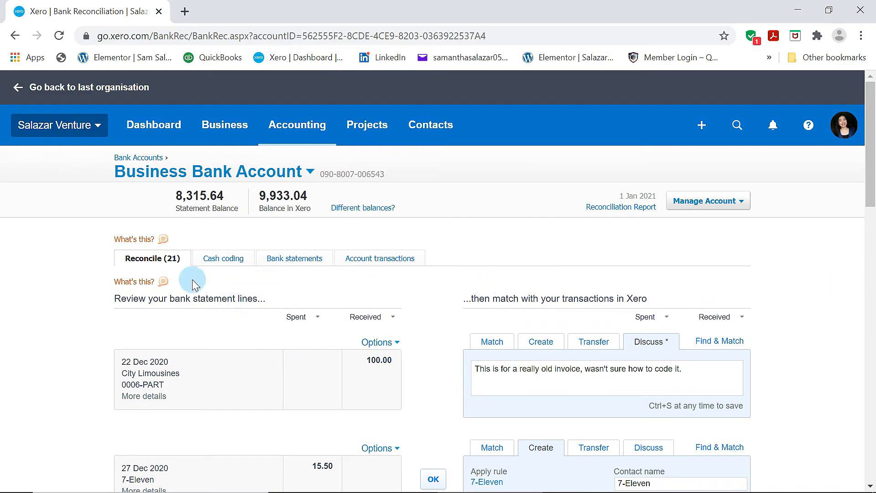
{"action": "scroll", "coordinate": [461, 285], "scroll_direction": "down", "scroll_amount": 20}
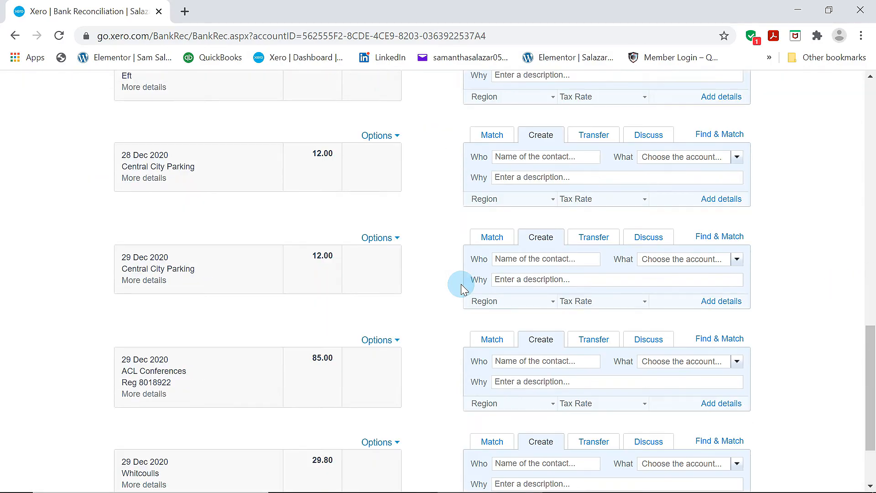
{"action": "scroll", "coordinate": [461, 287], "scroll_direction": "up", "scroll_amount": 15}
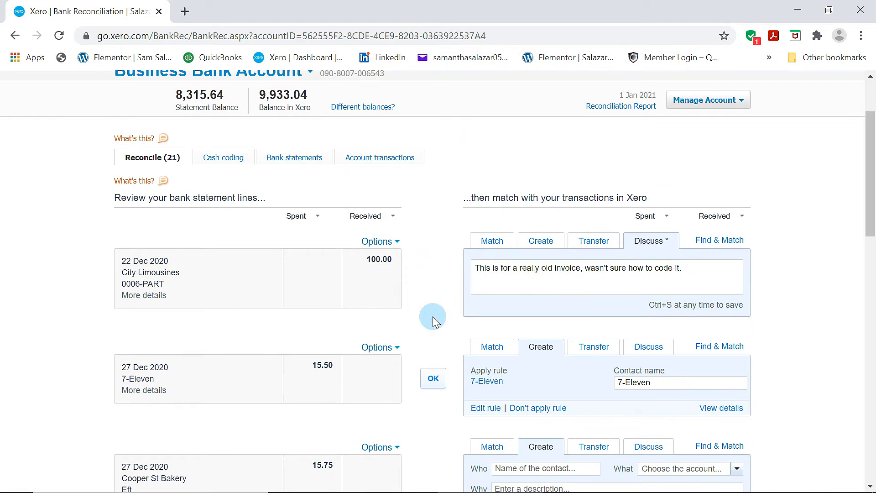
{"action": "scroll", "coordinate": [432, 317], "scroll_direction": "up", "scroll_amount": 3}
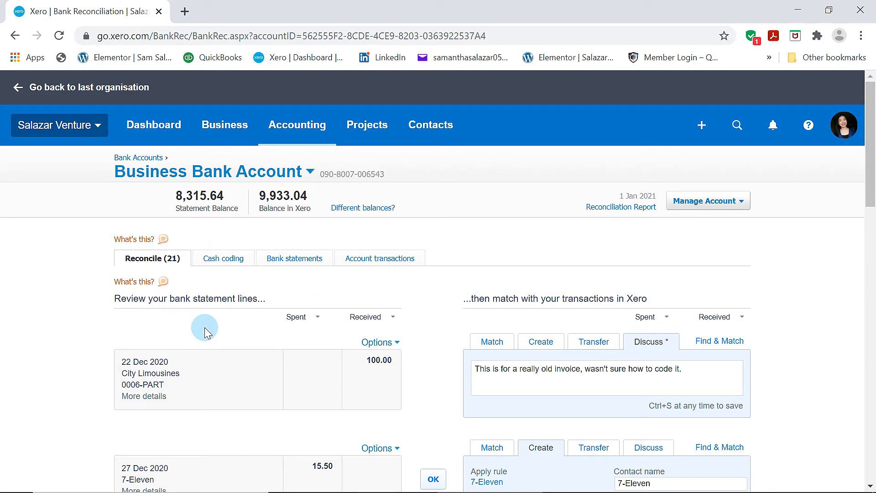
{"action": "scroll", "coordinate": [283, 302], "scroll_direction": "down", "scroll_amount": 1}
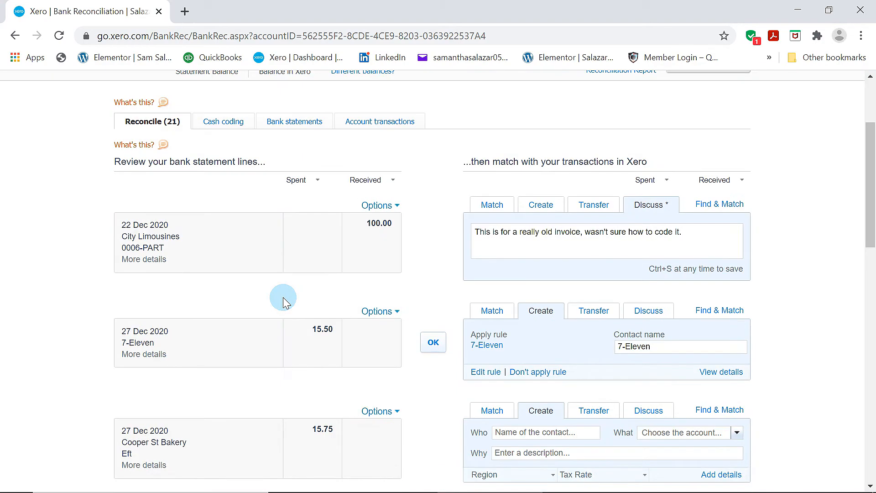
{"action": "scroll", "coordinate": [283, 301], "scroll_direction": "up", "scroll_amount": 2}
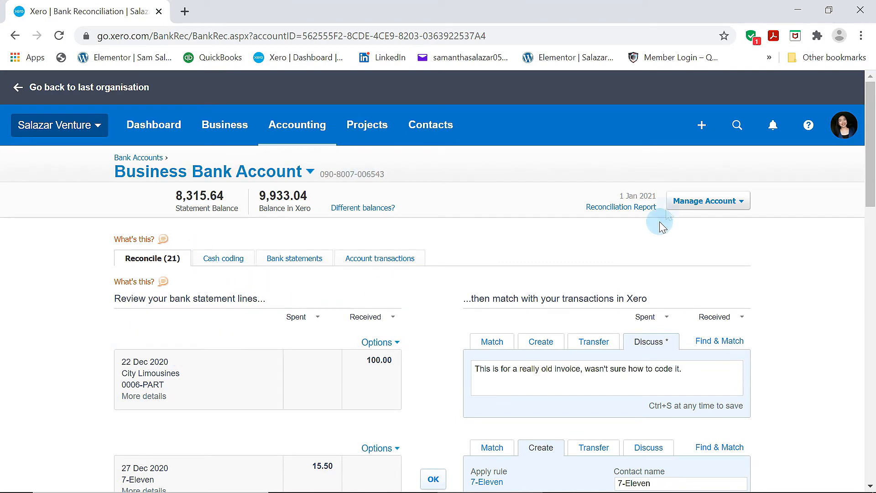
View the account management options available for the Business Bank Account.
{"action": "left_click", "coordinate": [697, 202]}
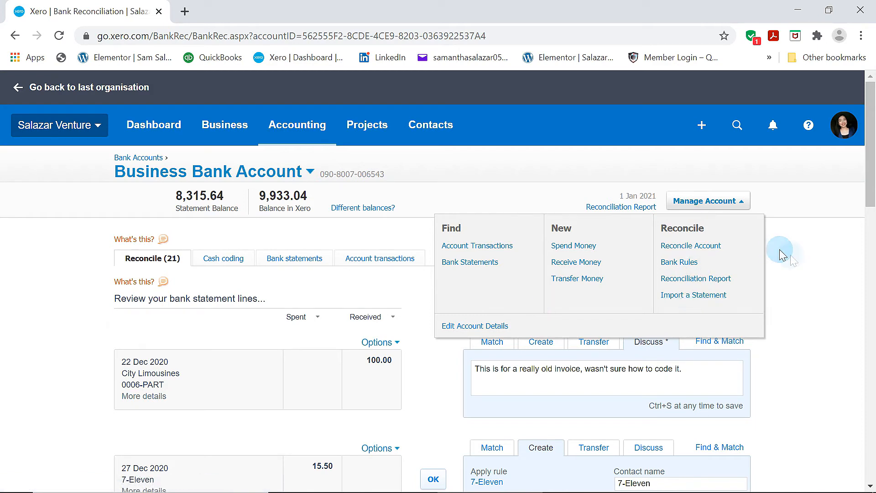
{"action": "left_click", "coordinate": [807, 244]}
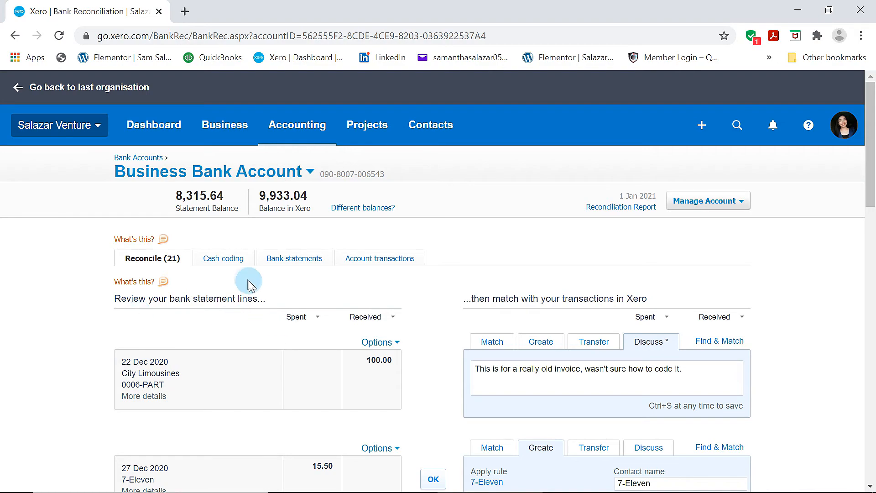
{"action": "scroll", "coordinate": [249, 281], "scroll_direction": "down", "scroll_amount": 3}
{"action": "scroll", "coordinate": [246, 283], "scroll_direction": "up", "scroll_amount": 3}
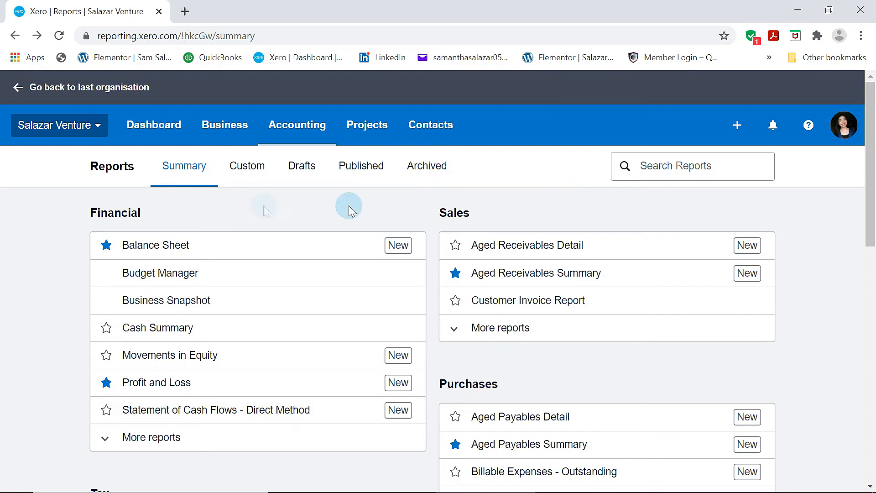
Look through the summary list of reports and open the Profit and Loss report.
{"action": "scroll", "coordinate": [327, 297], "scroll_direction": "down", "scroll_amount": 10}
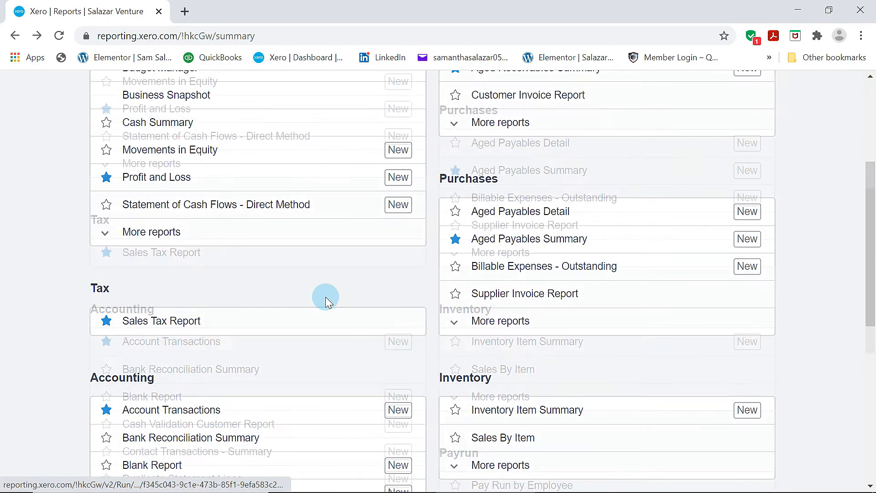
{"action": "scroll", "coordinate": [326, 296], "scroll_direction": "up", "scroll_amount": 10}
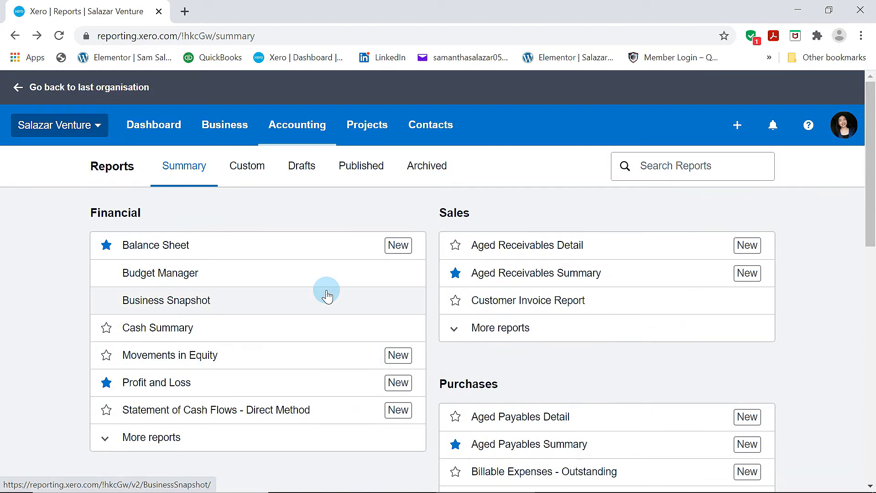
{"action": "scroll", "coordinate": [342, 366], "scroll_direction": "down", "scroll_amount": 3}
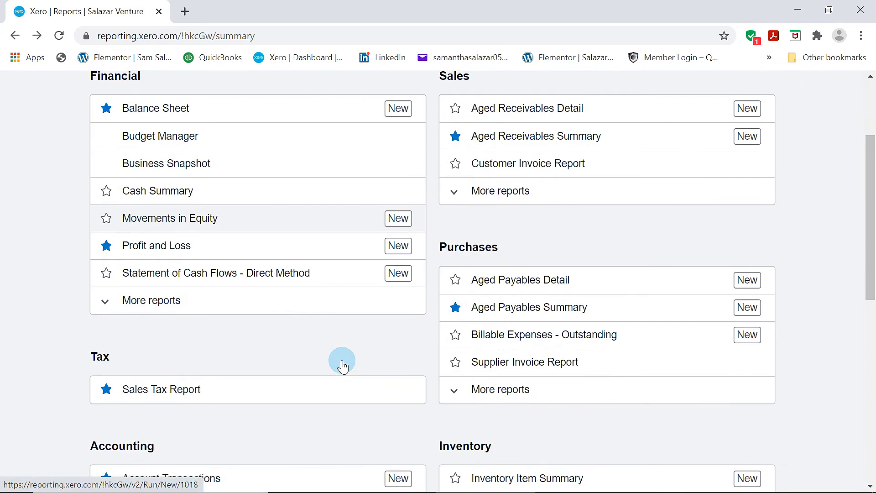
{"action": "left_click", "coordinate": [156, 245]}
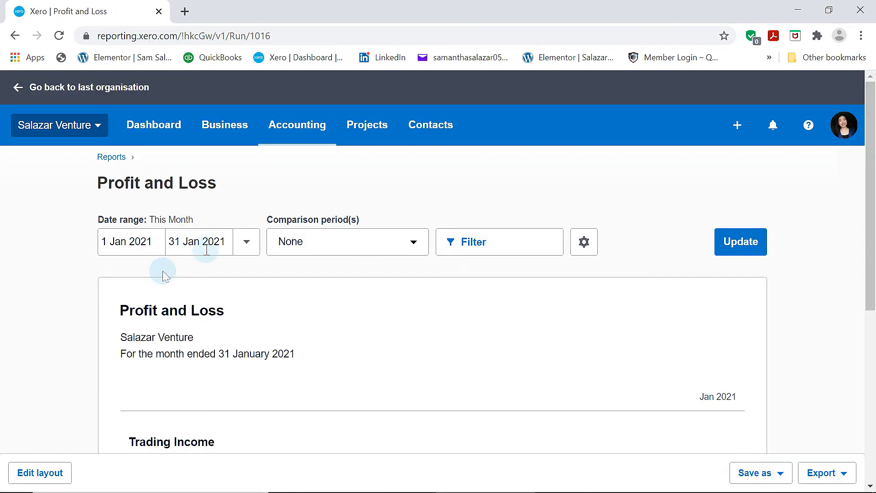
Set the Profit and Loss date range to Last Month and update the report.
{"action": "left_click", "coordinate": [221, 247]}
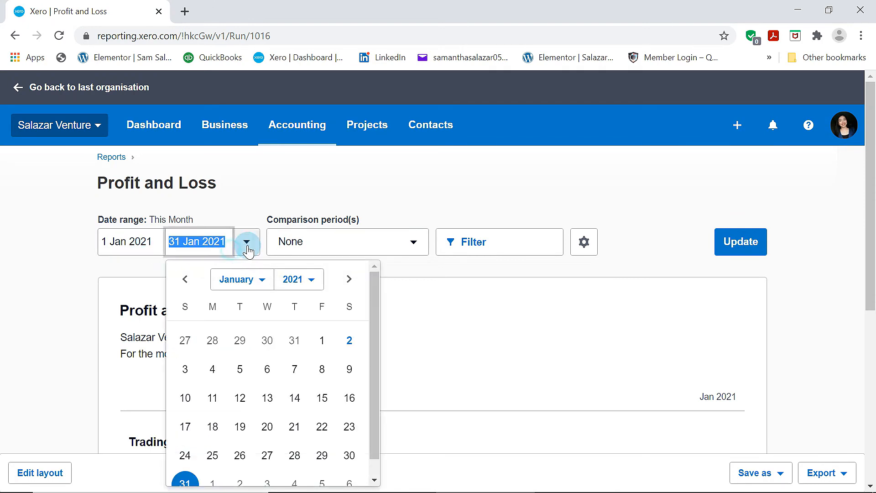
{"action": "left_click", "coordinate": [246, 249]}
{"action": "left_click", "coordinate": [293, 382]}
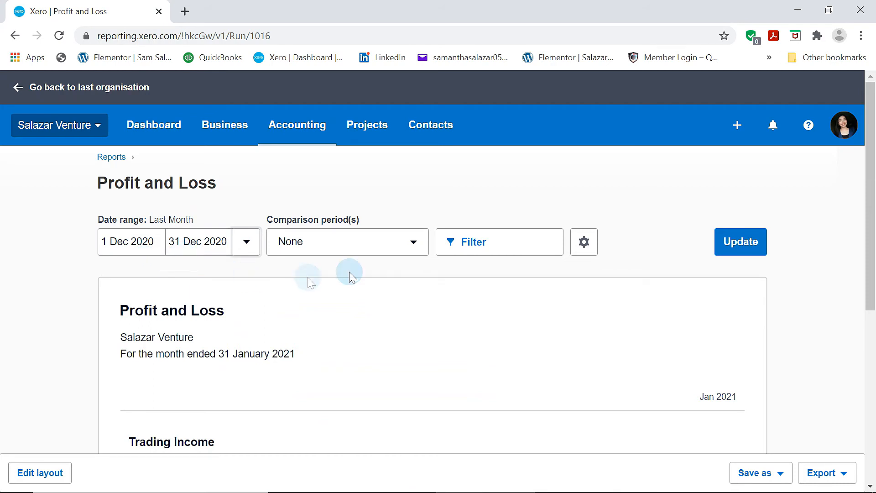
{"action": "left_click", "coordinate": [743, 238]}
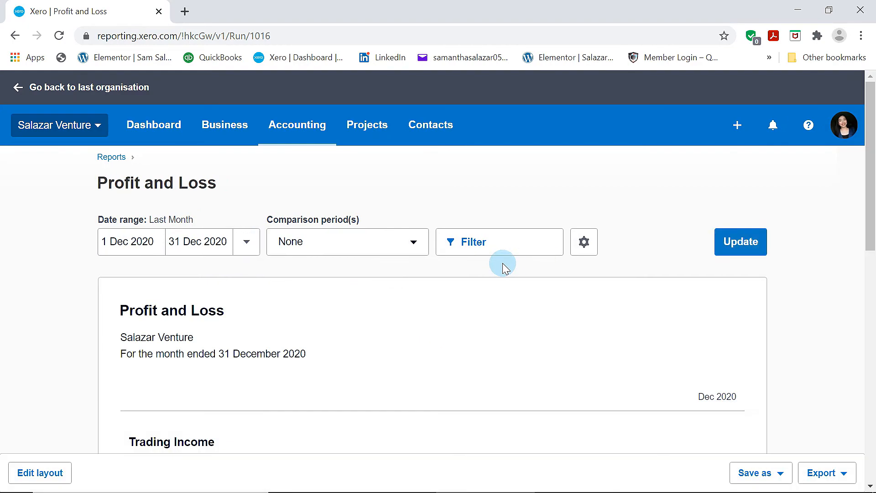
Examine the December 2020 Profit and Loss report from trading income through operating expenses to net profit.
{"action": "scroll", "coordinate": [501, 263], "scroll_direction": "down", "scroll_amount": 6}
{"action": "scroll", "coordinate": [502, 265], "scroll_direction": "down", "scroll_amount": 5}
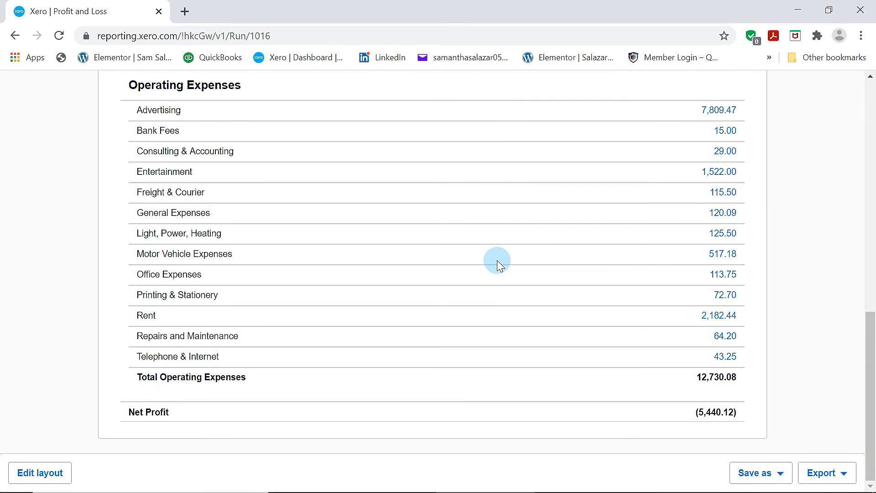
{"action": "scroll", "coordinate": [497, 263], "scroll_direction": "up", "scroll_amount": 8}
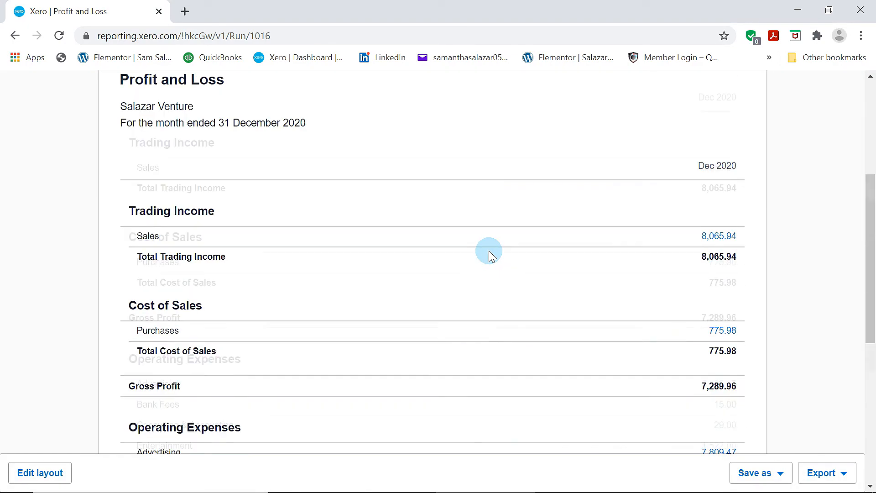
{"action": "scroll", "coordinate": [490, 254], "scroll_direction": "down", "scroll_amount": 2}
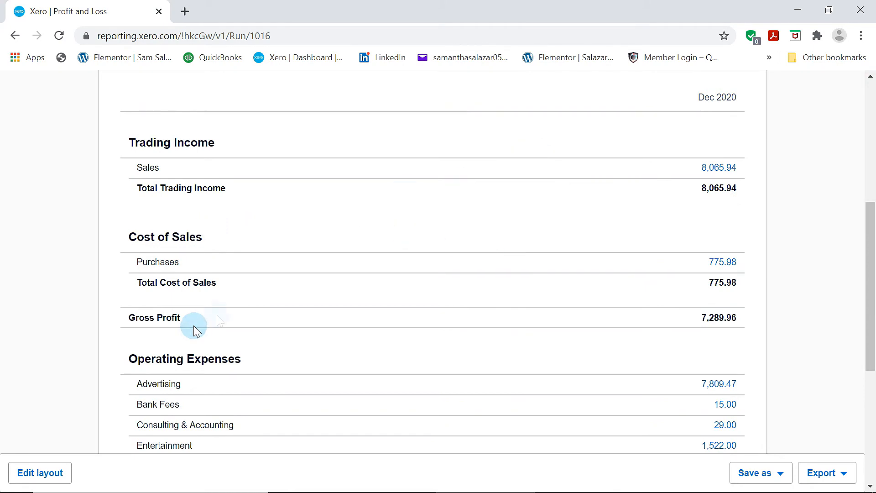
{"action": "scroll", "coordinate": [302, 302], "scroll_direction": "down", "scroll_amount": 3}
{"action": "scroll", "coordinate": [260, 234], "scroll_direction": "down", "scroll_amount": 3}
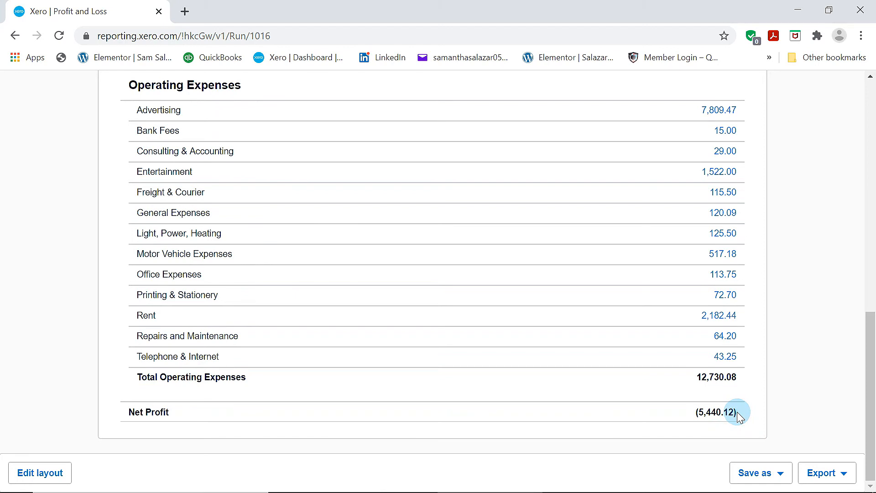
{"action": "left_click_drag", "start_coordinate": [738, 415], "coordinate": [651, 417]}
{"action": "left_click", "coordinate": [742, 417]}
{"action": "scroll", "coordinate": [742, 378], "scroll_direction": "up", "scroll_amount": 10}
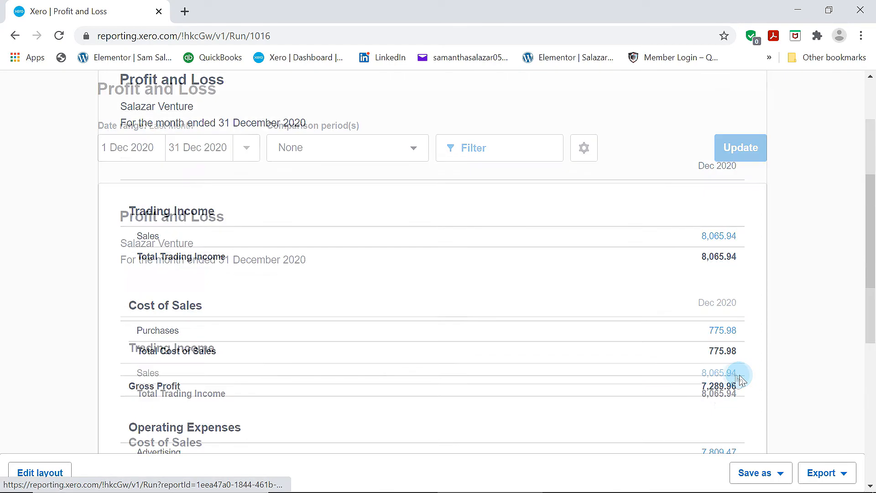
View the options for saving and exporting the Profit and Loss report.
{"action": "left_click", "coordinate": [746, 485]}
{"action": "left_click", "coordinate": [833, 330]}
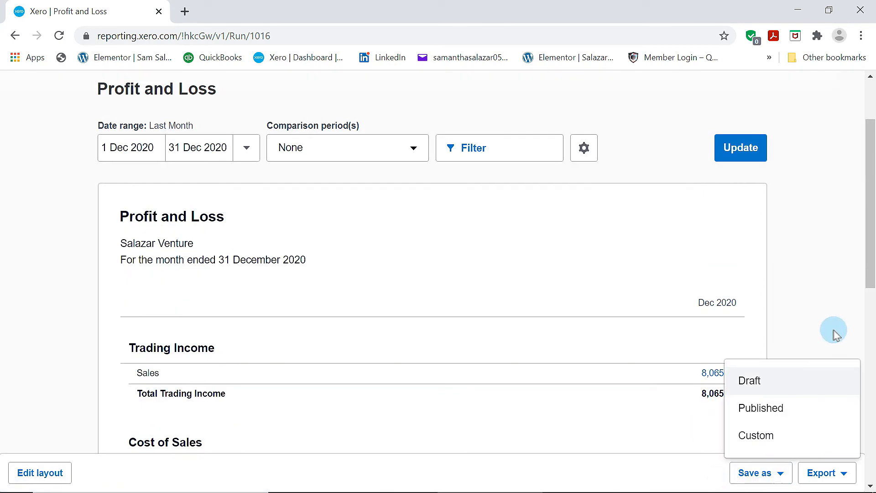
{"action": "left_click", "coordinate": [836, 473]}
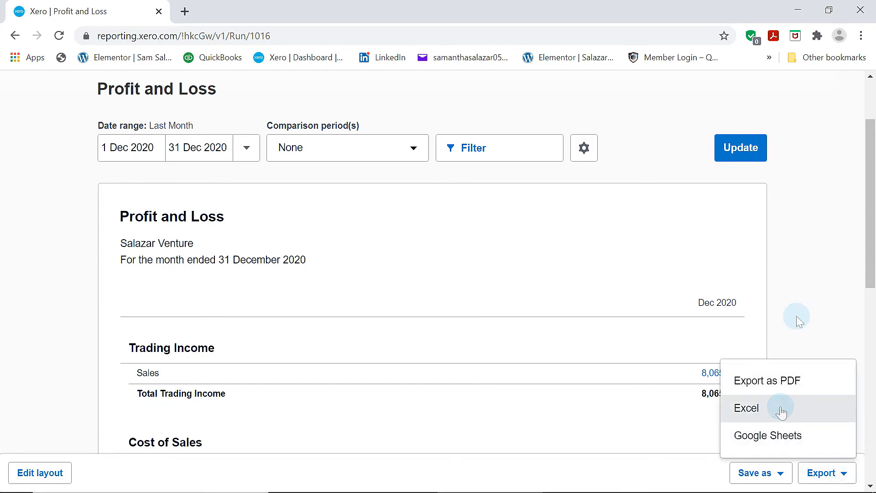
{"action": "left_click", "coordinate": [842, 295]}
{"action": "scroll", "coordinate": [755, 259], "scroll_direction": "up", "scroll_amount": 2}
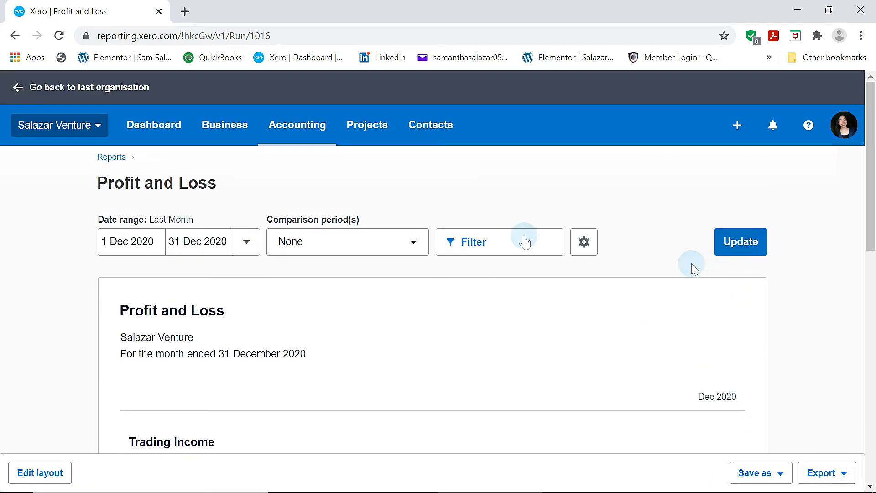
Run the Balance Sheet report as at End of Last Month, compared with 1 period.
{"action": "left_click", "coordinate": [112, 157]}
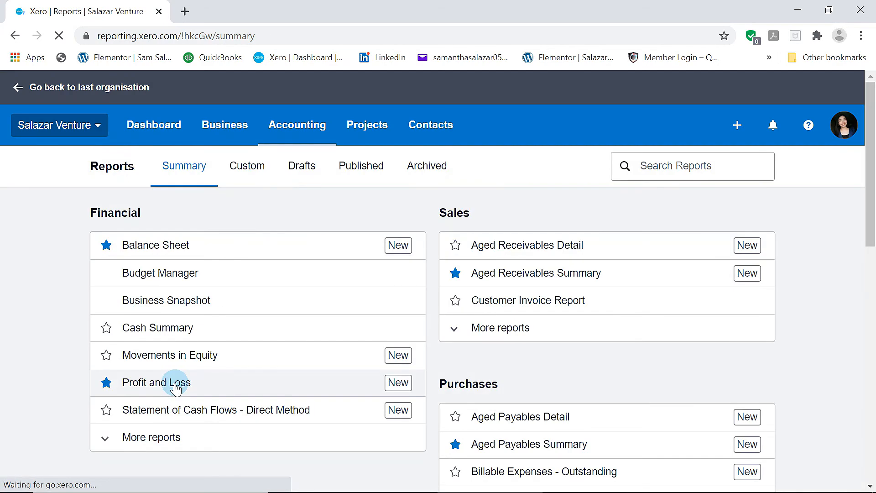
{"action": "left_click", "coordinate": [190, 247]}
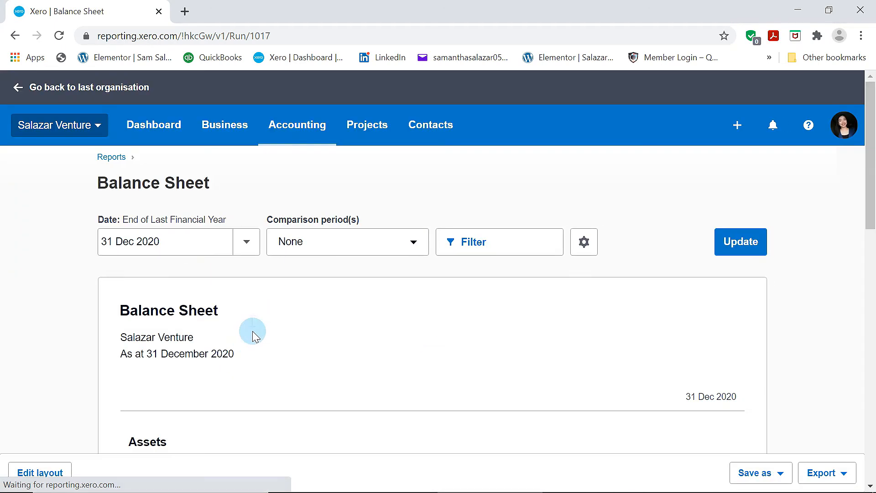
{"action": "left_click", "coordinate": [246, 242]}
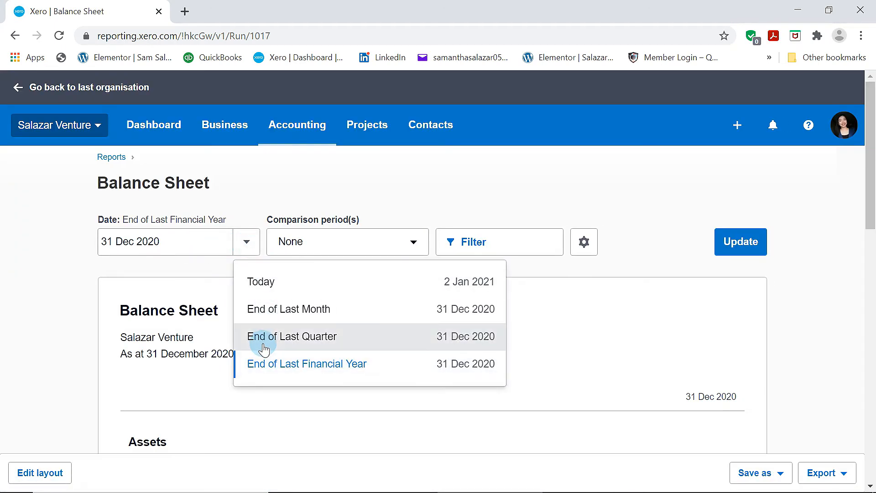
{"action": "left_click", "coordinate": [280, 311]}
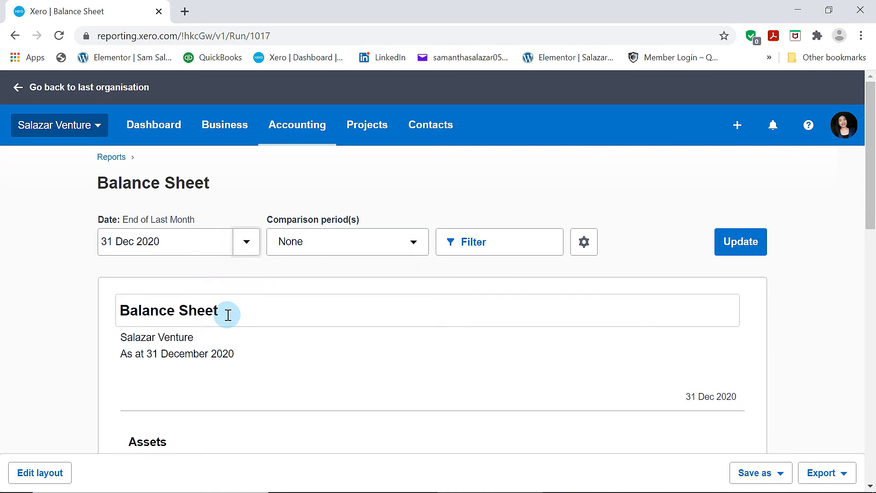
{"action": "left_click", "coordinate": [412, 243]}
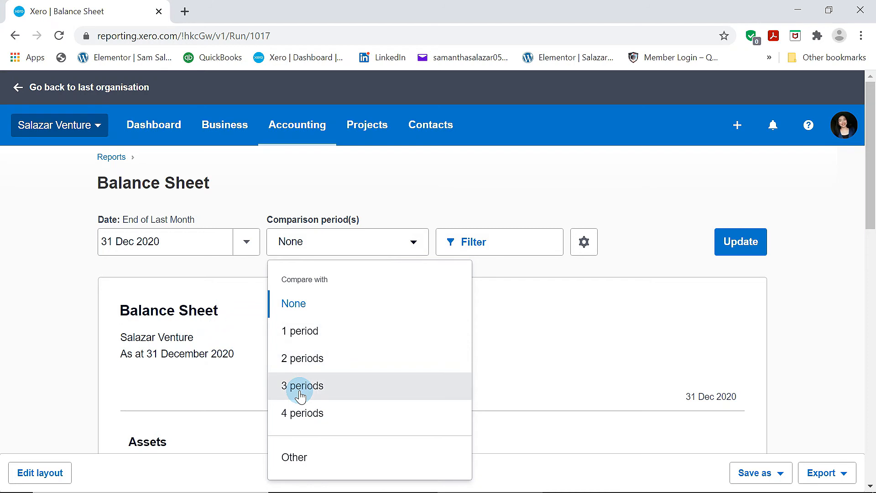
{"action": "left_click", "coordinate": [295, 332]}
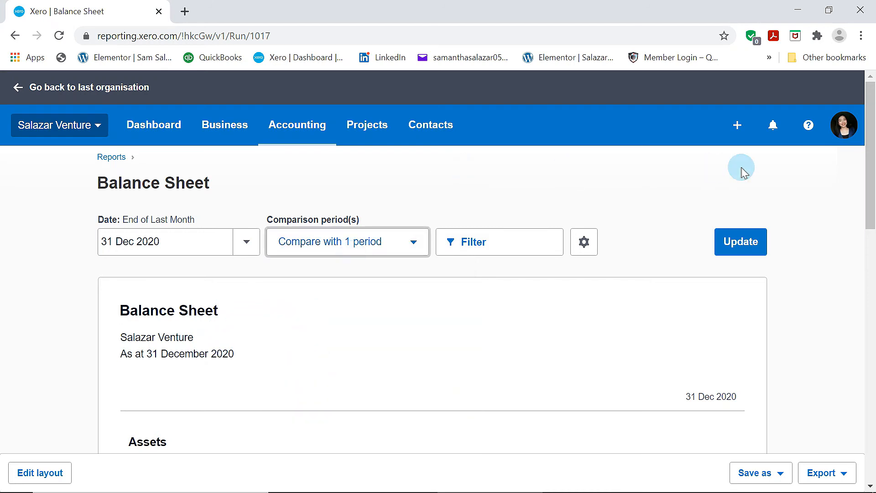
{"action": "left_click", "coordinate": [750, 237]}
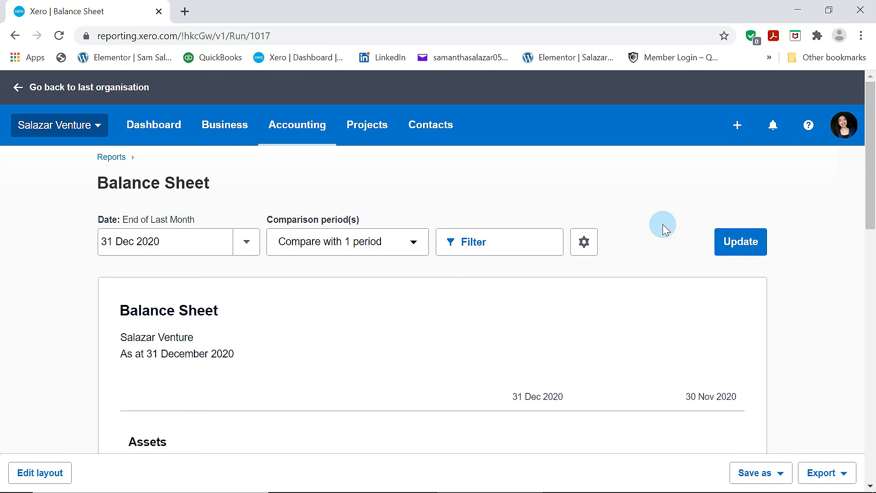
Examine the Balance Sheet's assets, liabilities and equity for 31 Dec 2020 against 30 Nov 2020.
{"action": "scroll", "coordinate": [675, 226], "scroll_direction": "down", "scroll_amount": 6}
{"action": "scroll", "coordinate": [717, 220], "scroll_direction": "up", "scroll_amount": 4}
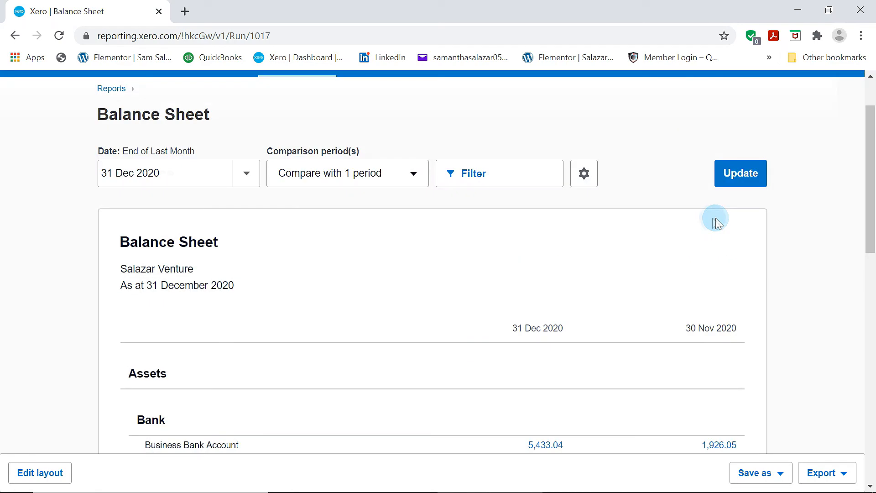
{"action": "scroll", "coordinate": [642, 247], "scroll_direction": "down", "scroll_amount": 3}
{"action": "scroll", "coordinate": [406, 240], "scroll_direction": "down", "scroll_amount": 1}
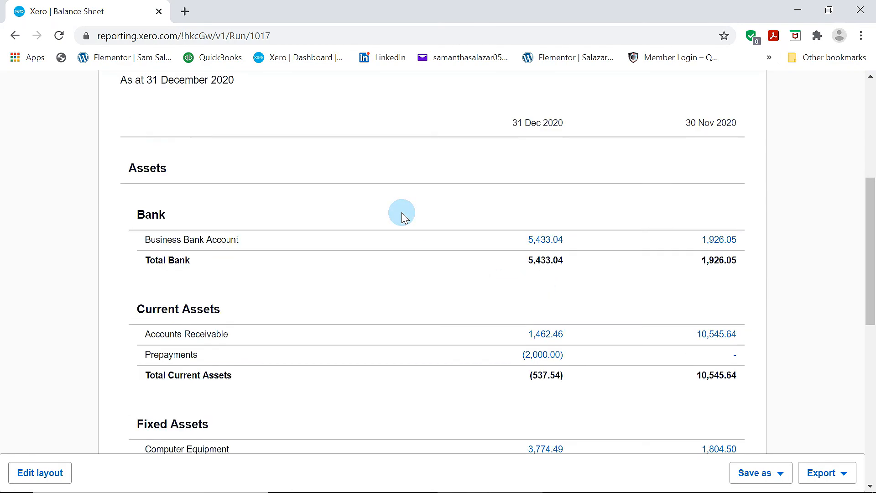
{"action": "scroll", "coordinate": [399, 239], "scroll_direction": "down", "scroll_amount": 7}
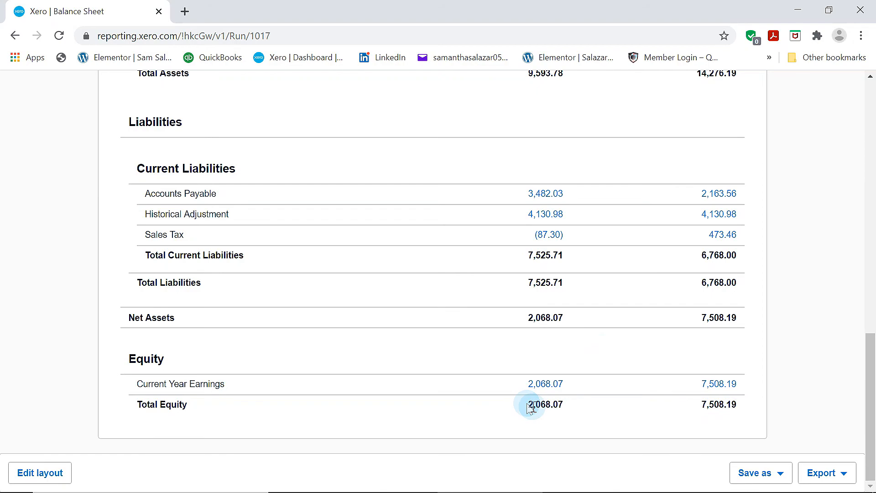
{"action": "scroll", "coordinate": [641, 386], "scroll_direction": "up", "scroll_amount": 8}
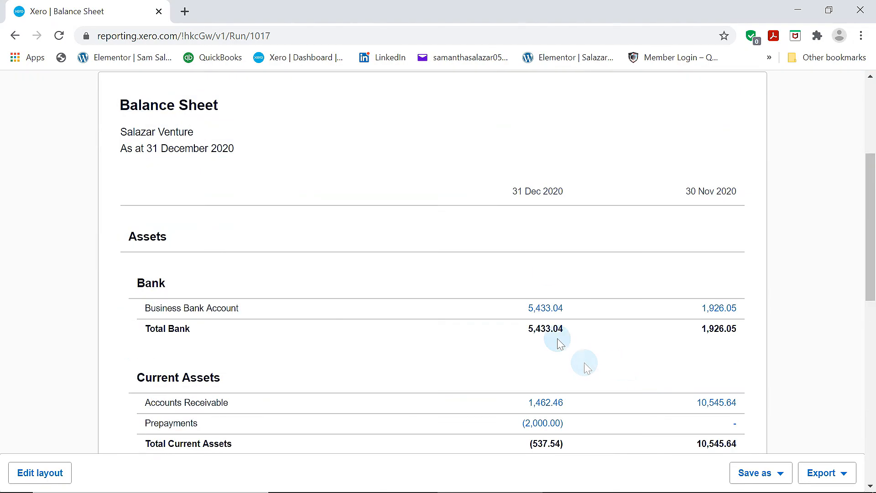
{"action": "scroll", "coordinate": [699, 263], "scroll_direction": "down", "scroll_amount": 8}
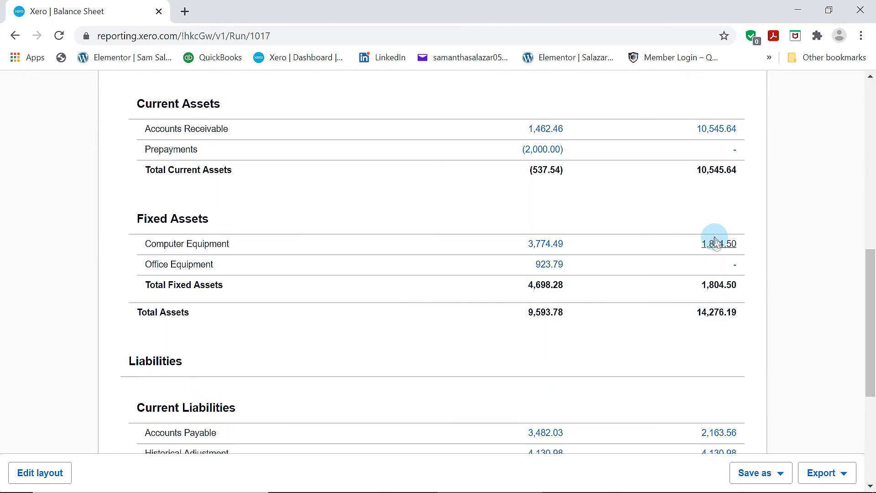
{"action": "scroll", "coordinate": [712, 238], "scroll_direction": "up", "scroll_amount": 10}
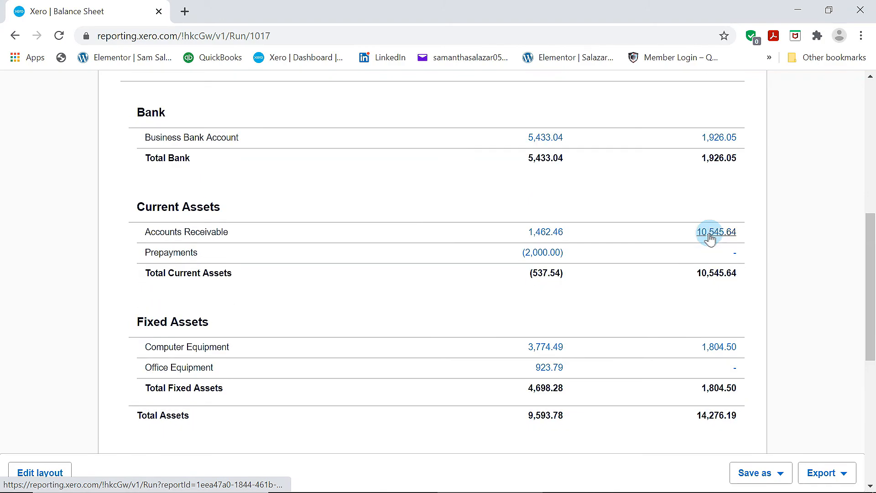
Return to the reports list and open the Account Transactions report in the Accounting group.
{"action": "left_click", "coordinate": [118, 158]}
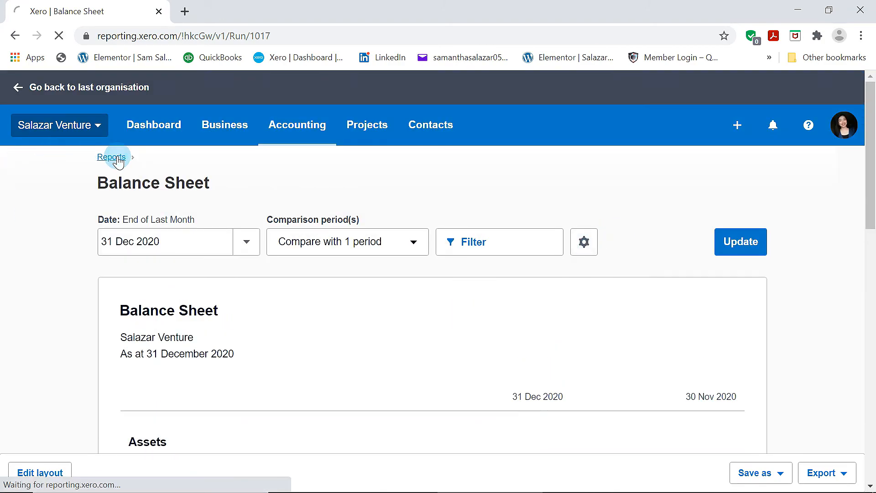
{"action": "scroll", "coordinate": [239, 301], "scroll_direction": "down", "scroll_amount": 4}
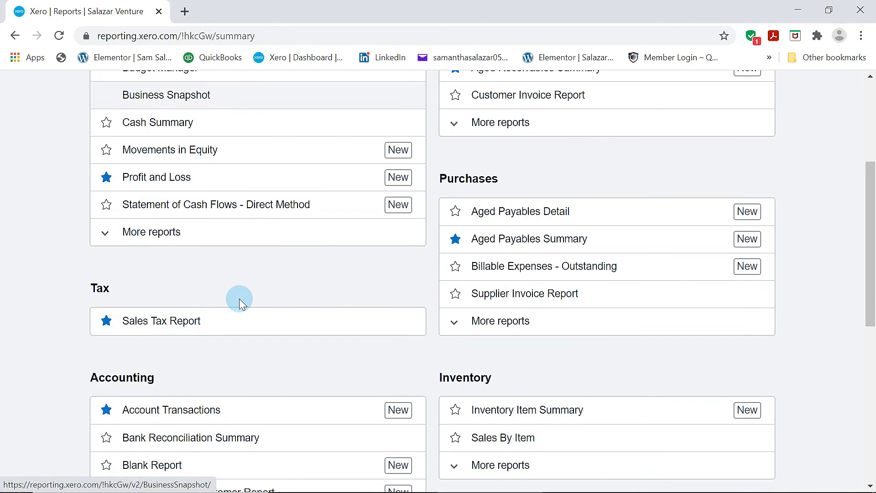
{"action": "scroll", "coordinate": [238, 302], "scroll_direction": "down", "scroll_amount": 3}
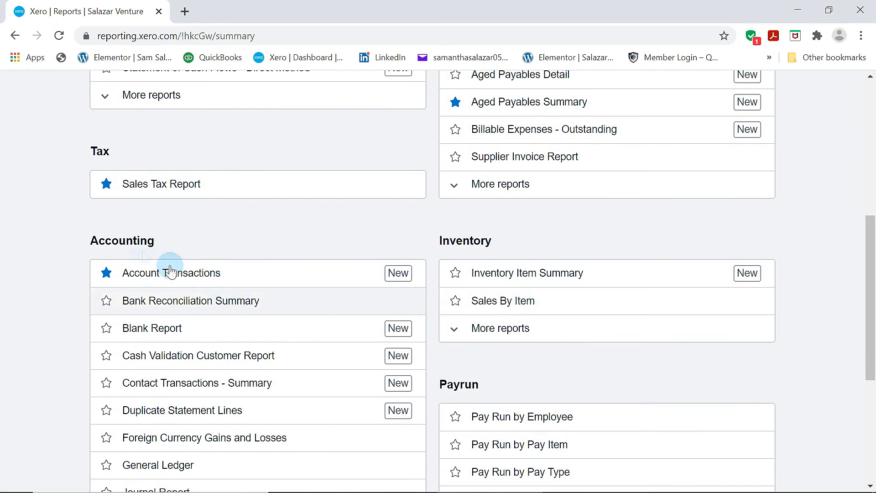
{"action": "left_click", "coordinate": [159, 277]}
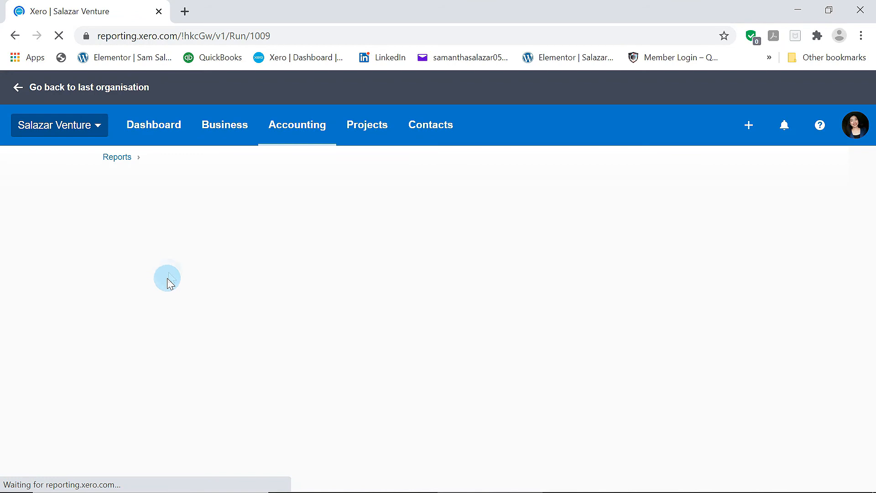
Run the Account Transactions report for the account 090 - Business Bank Account with the Last Month date range.
{"action": "left_click", "coordinate": [331, 225]}
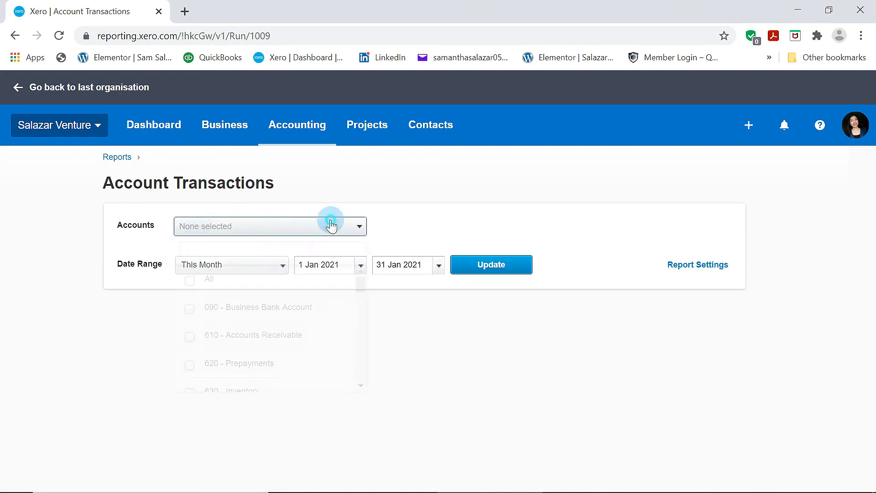
{"action": "scroll", "coordinate": [250, 363], "scroll_direction": "down", "scroll_amount": 2}
{"action": "scroll", "coordinate": [255, 361], "scroll_direction": "up", "scroll_amount": 2}
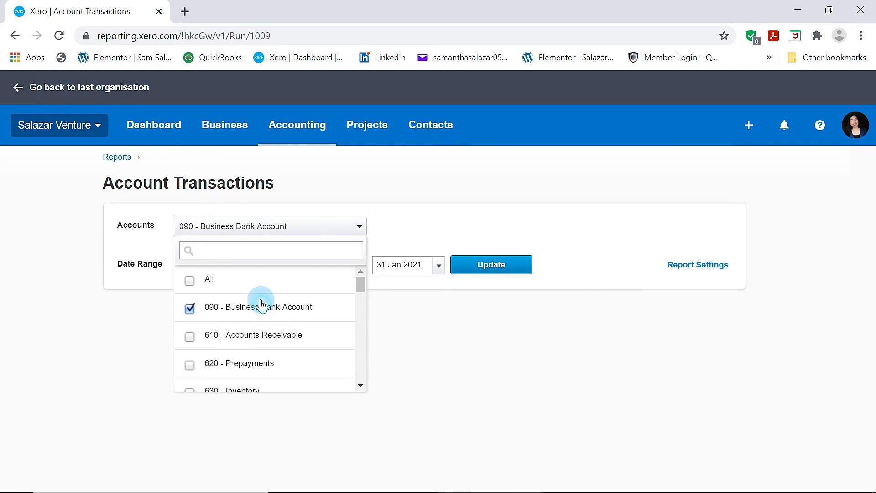
{"action": "left_click", "coordinate": [452, 277]}
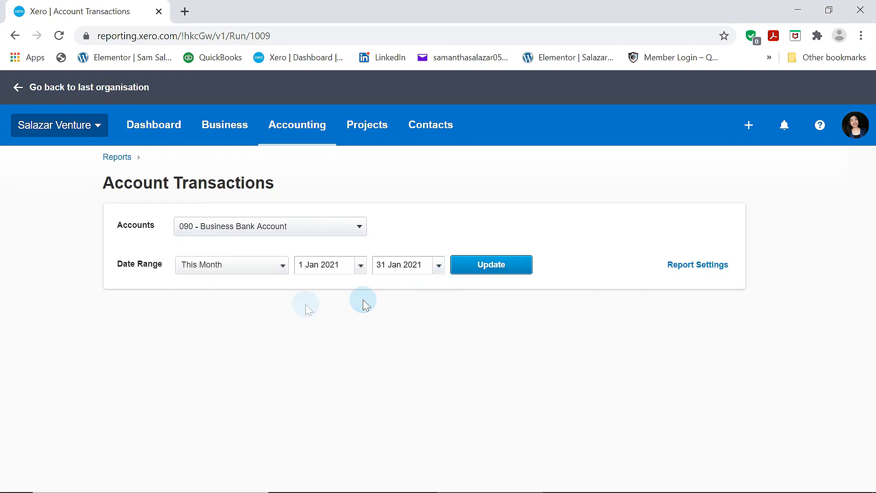
{"action": "left_click", "coordinate": [280, 269]}
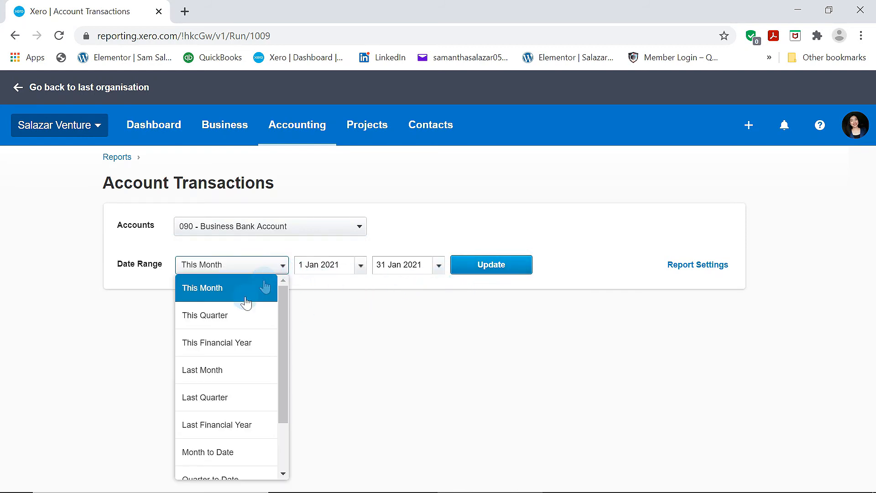
{"action": "left_click", "coordinate": [210, 370]}
{"action": "left_click", "coordinate": [487, 273]}
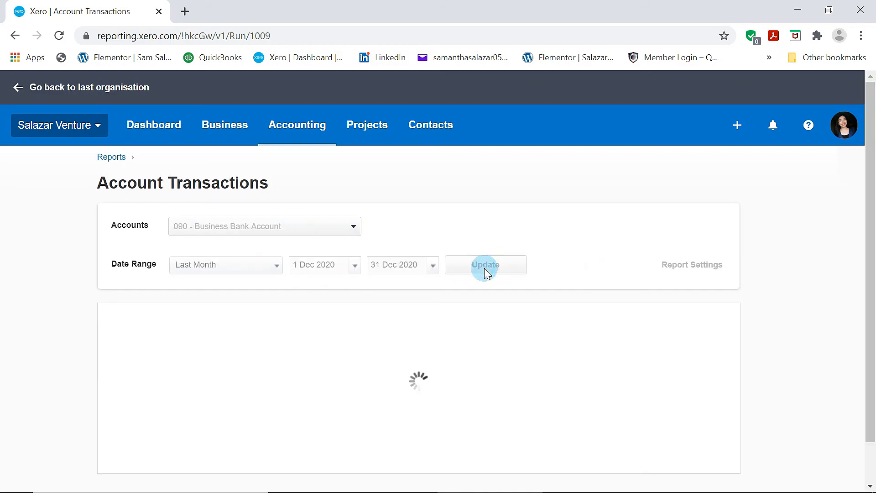
Examine the December 2020 Business Bank Account transactions from the opening balance to the end of the list.
{"action": "scroll", "coordinate": [473, 271], "scroll_direction": "down", "scroll_amount": 15}
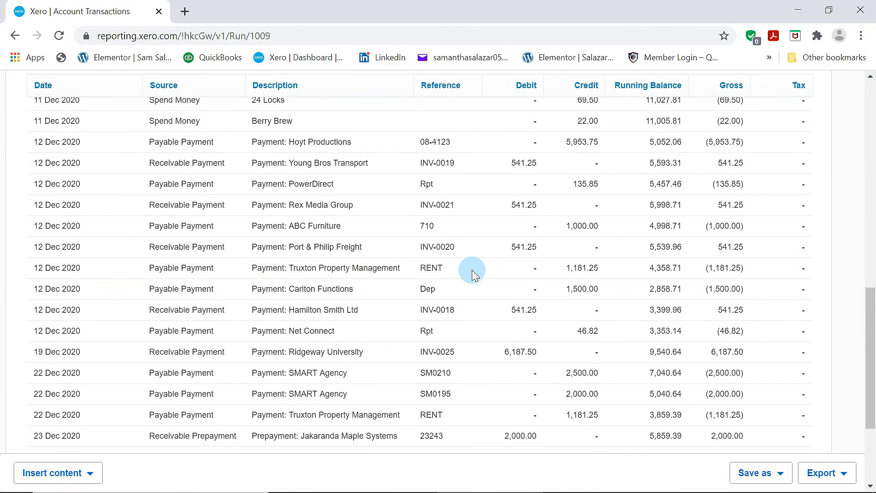
{"action": "scroll", "coordinate": [472, 271], "scroll_direction": "down", "scroll_amount": 3}
{"action": "scroll", "coordinate": [472, 272], "scroll_direction": "up", "scroll_amount": 15}
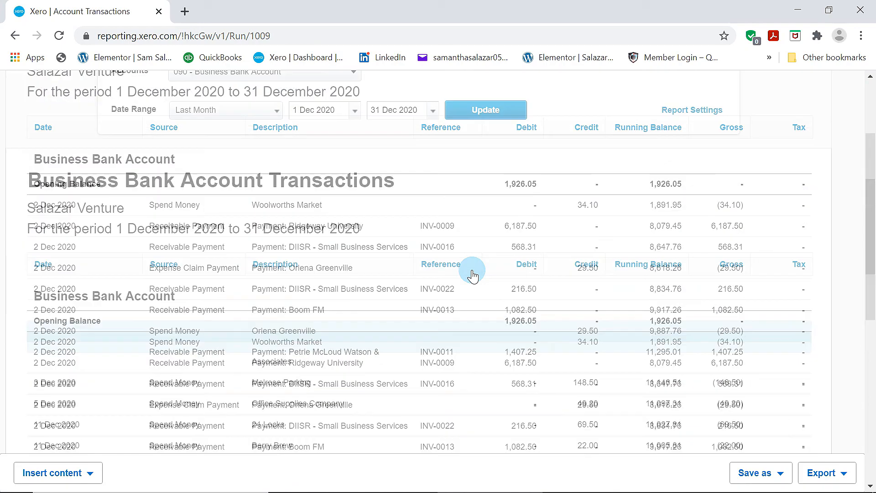
{"action": "scroll", "coordinate": [472, 274], "scroll_direction": "up", "scroll_amount": 3}
{"action": "scroll", "coordinate": [472, 274], "scroll_direction": "down", "scroll_amount": 18}
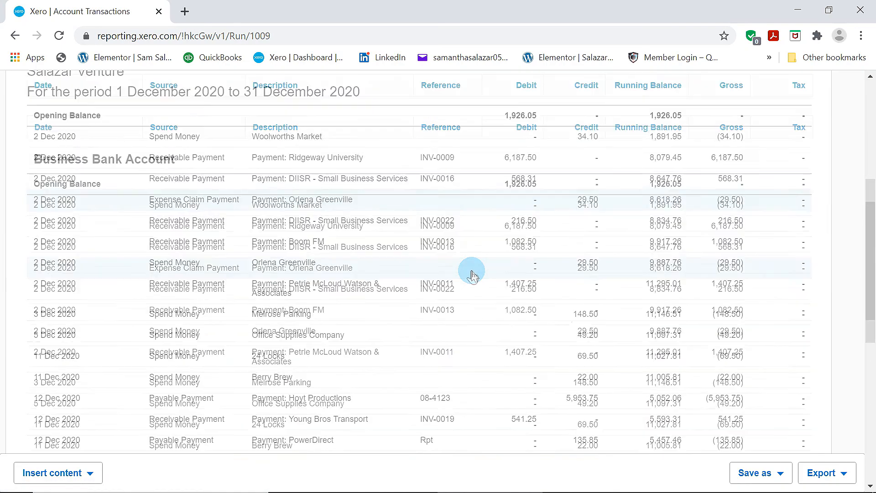
{"action": "scroll", "coordinate": [473, 274], "scroll_direction": "up", "scroll_amount": 10}
{"action": "scroll", "coordinate": [472, 274], "scroll_direction": "up", "scroll_amount": 10}
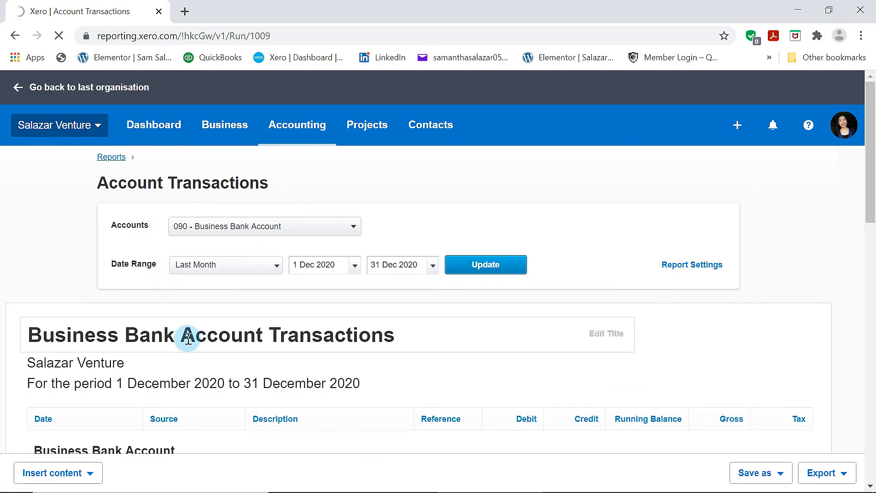
Go back to the reports list, look through its groups and open the Aged Receivables Summary report.
{"action": "scroll", "coordinate": [189, 335], "scroll_direction": "down", "scroll_amount": 7}
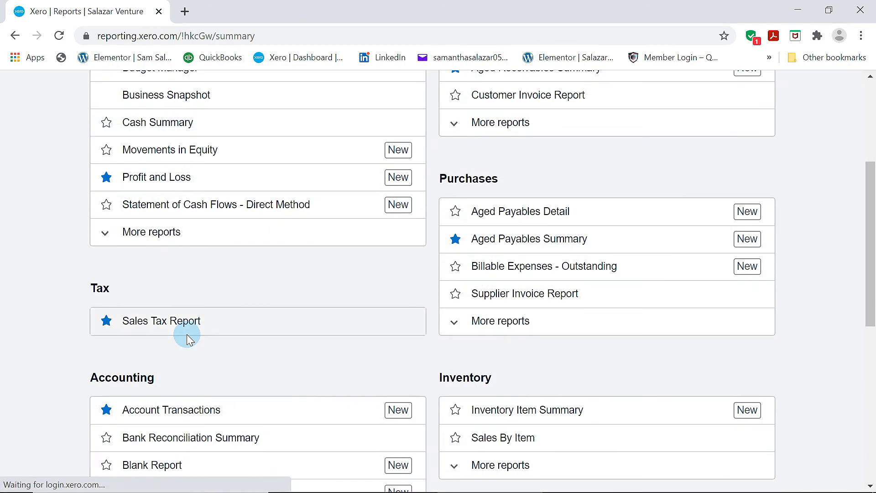
{"action": "scroll", "coordinate": [228, 334], "scroll_direction": "down", "scroll_amount": 6}
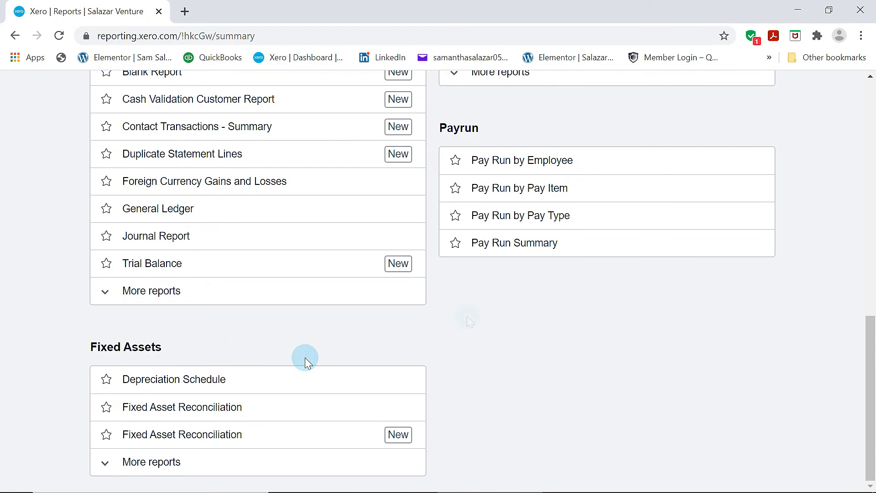
{"action": "scroll", "coordinate": [532, 293], "scroll_direction": "up", "scroll_amount": 12}
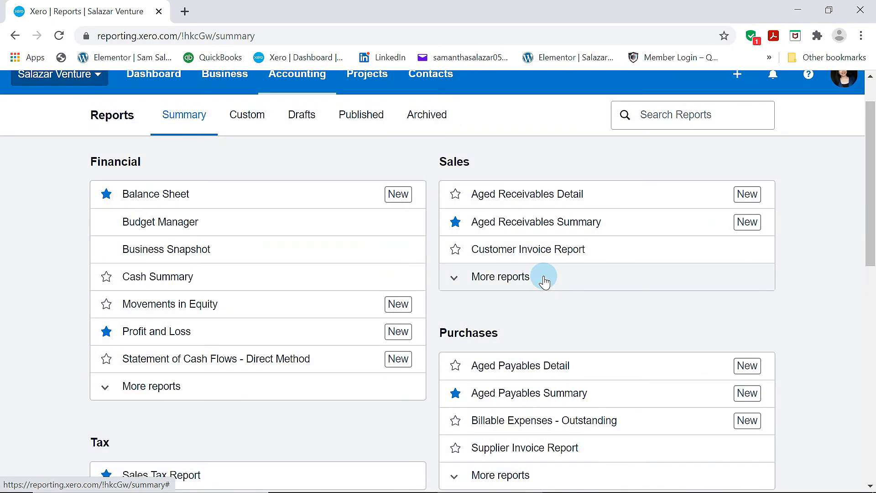
{"action": "left_click", "coordinate": [532, 227]}
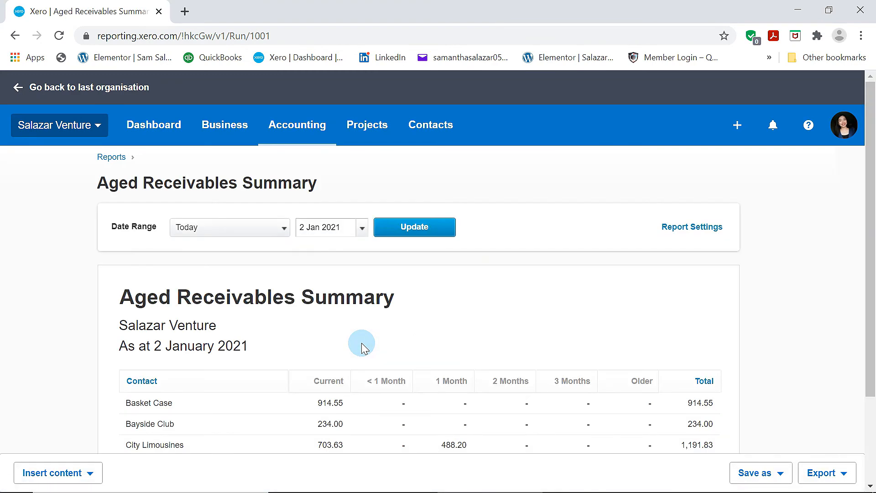
Set the Aged Receivables Summary date to End of Last Month, update the report and review the outstanding customer balances.
{"action": "scroll", "coordinate": [363, 349], "scroll_direction": "down", "scroll_amount": 3}
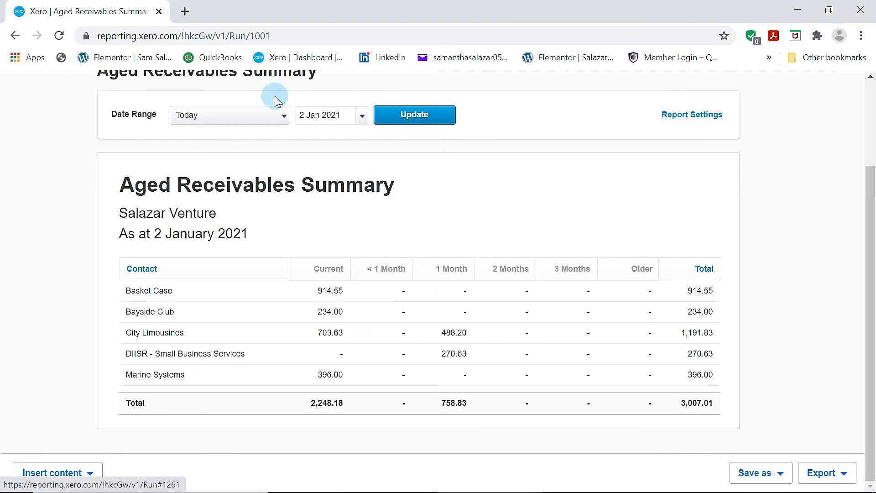
{"action": "left_click", "coordinate": [271, 118]}
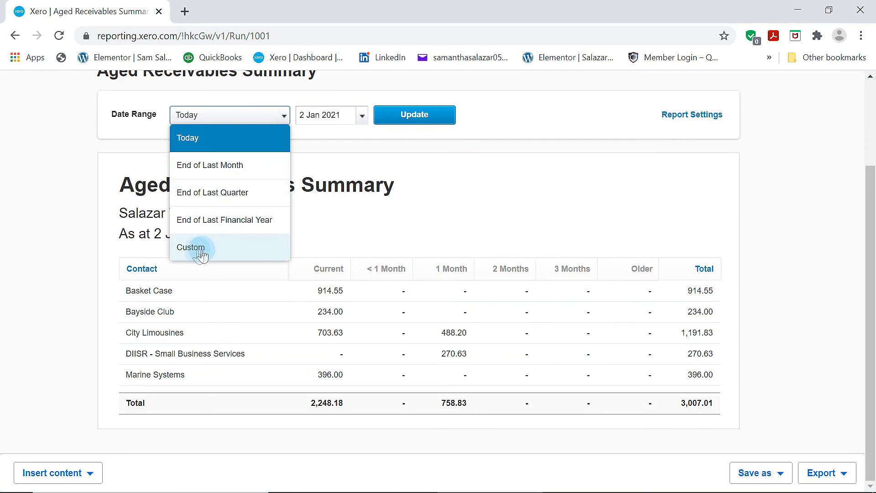
{"action": "left_click", "coordinate": [221, 169]}
{"action": "left_click", "coordinate": [414, 114]}
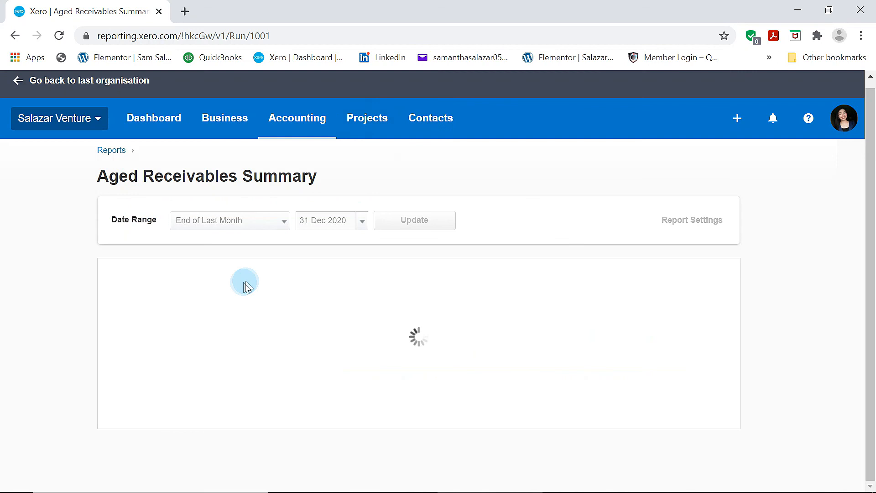
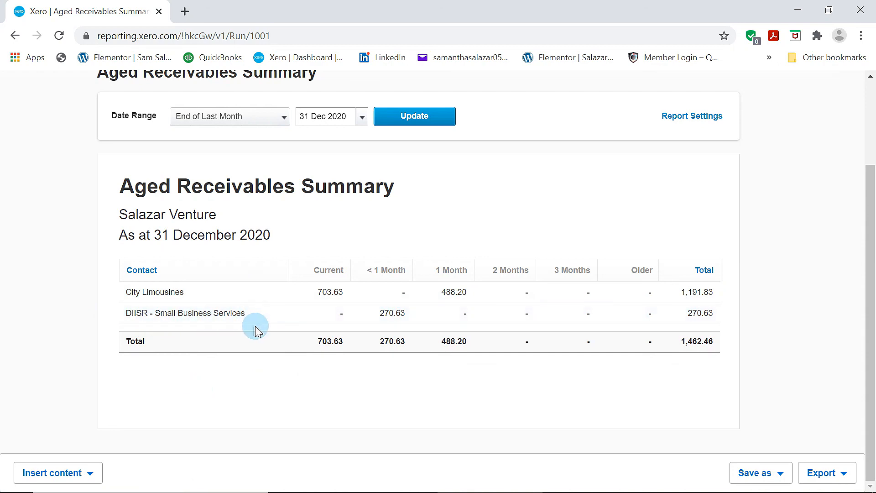
{"action": "scroll", "coordinate": [256, 319], "scroll_direction": "up", "scroll_amount": 3}
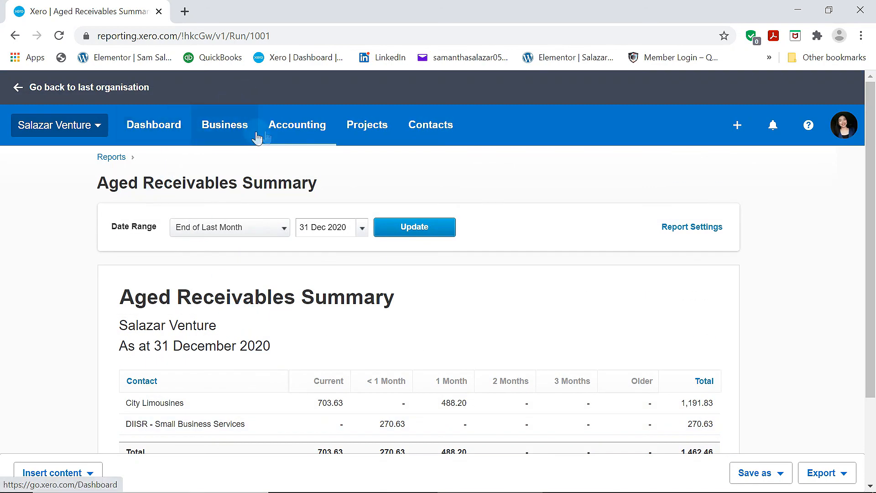
Go back to the reports list and open the Aged Payables Summary report from the Purchases group.
{"action": "left_click", "coordinate": [111, 157]}
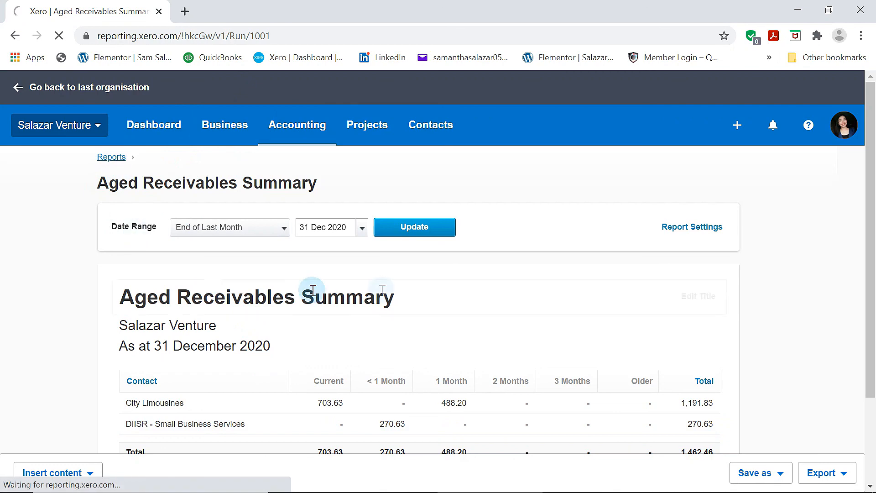
{"action": "scroll", "coordinate": [386, 320], "scroll_direction": "down", "scroll_amount": 3}
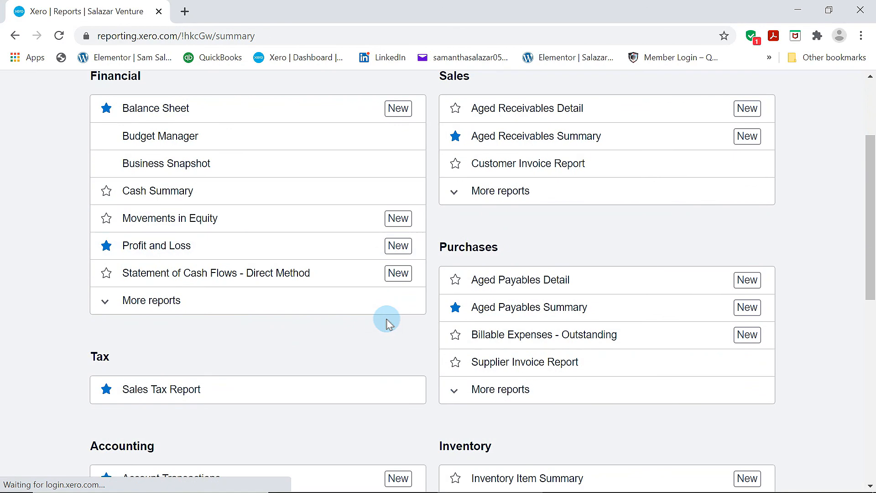
{"action": "left_click", "coordinate": [499, 320]}
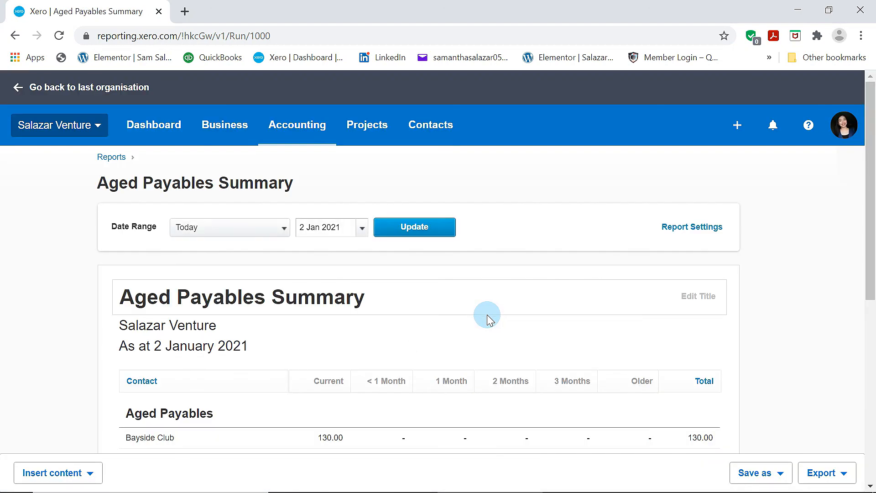
Examine the outstanding supplier balances by ageing period in the Aged Payables Summary as at 2 January 2021.
{"action": "scroll", "coordinate": [488, 318], "scroll_direction": "down", "scroll_amount": 6}
{"action": "scroll", "coordinate": [487, 318], "scroll_direction": "up", "scroll_amount": 4}
{"action": "scroll", "coordinate": [486, 318], "scroll_direction": "down", "scroll_amount": 3}
{"action": "scroll", "coordinate": [484, 318], "scroll_direction": "up", "scroll_amount": 3}
{"action": "scroll", "coordinate": [483, 313], "scroll_direction": "down", "scroll_amount": 3}
{"action": "scroll", "coordinate": [479, 309], "scroll_direction": "up", "scroll_amount": 5}
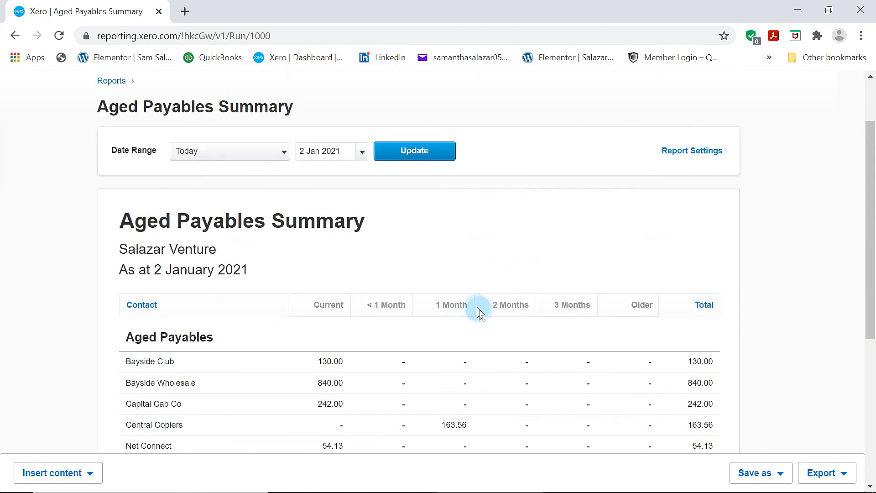
{"action": "scroll", "coordinate": [137, 167], "scroll_direction": "up", "scroll_amount": 2}
Return to the reports list and look through all its groups, from Financial and Sales down to Payrun and Fixed Assets.
{"action": "left_click", "coordinate": [113, 161]}
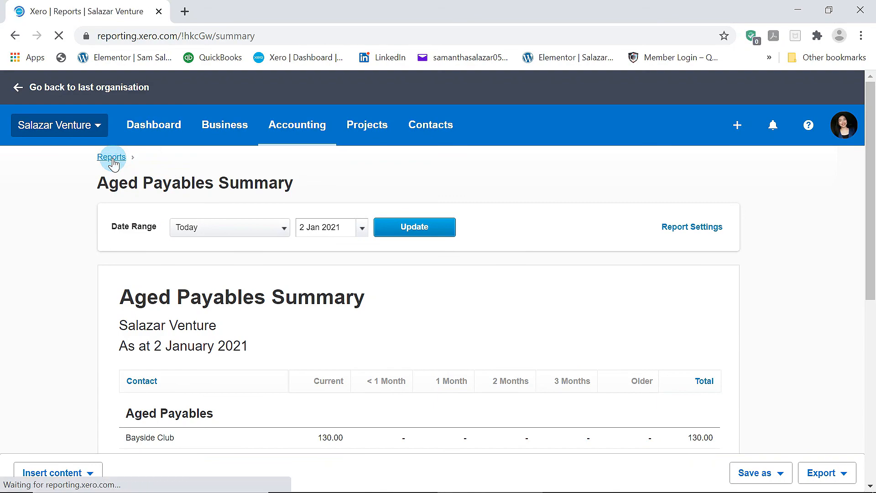
{"action": "scroll", "coordinate": [650, 379], "scroll_direction": "down", "scroll_amount": 7}
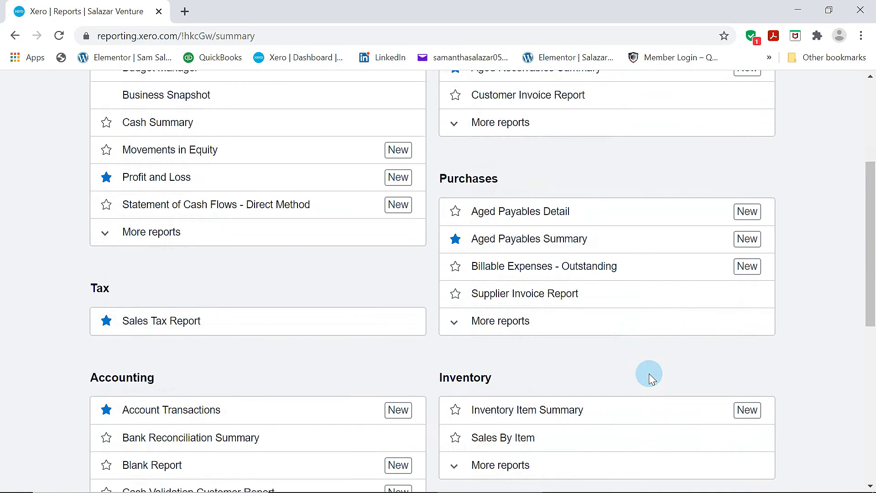
{"action": "scroll", "coordinate": [651, 379], "scroll_direction": "down", "scroll_amount": 5}
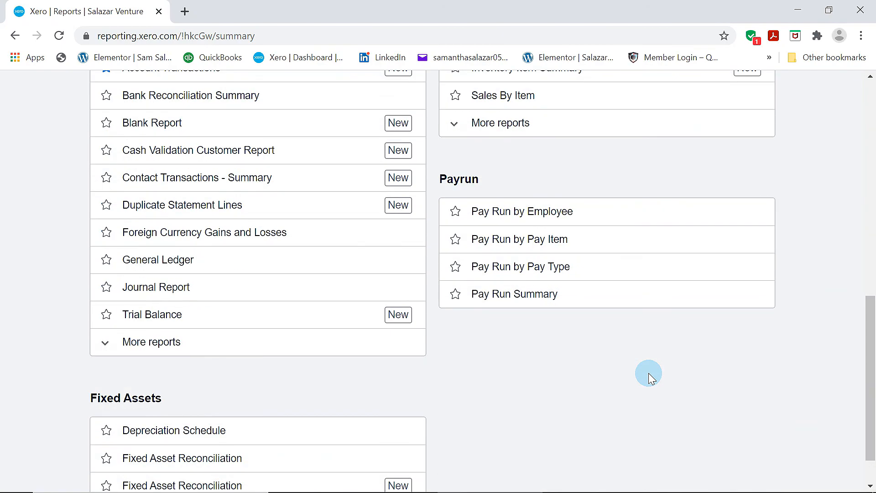
{"action": "scroll", "coordinate": [650, 379], "scroll_direction": "up", "scroll_amount": 10}
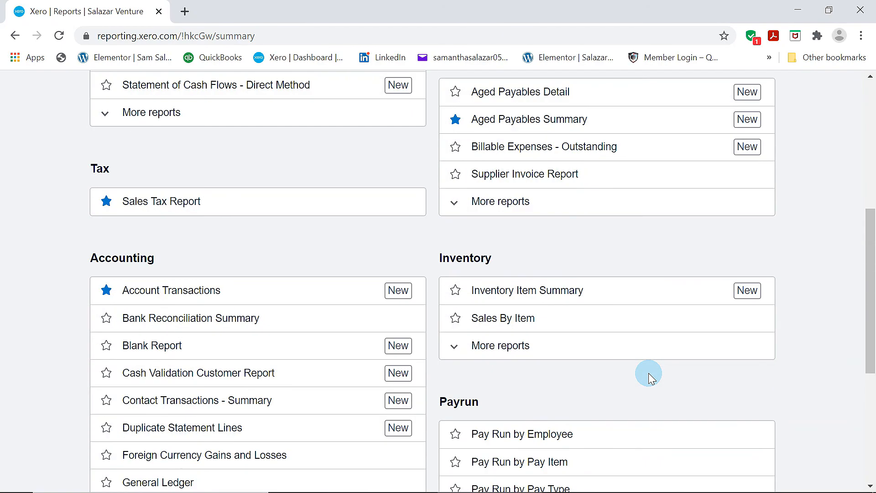
{"action": "scroll", "coordinate": [651, 378], "scroll_direction": "up", "scroll_amount": 3}
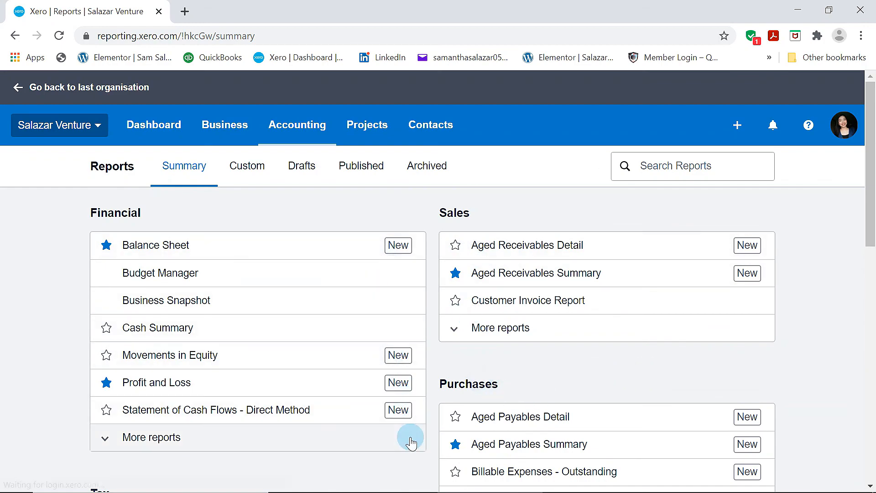
{"action": "scroll", "coordinate": [412, 452], "scroll_direction": "down", "scroll_amount": 3}
{"action": "scroll", "coordinate": [412, 451], "scroll_direction": "down", "scroll_amount": 10}
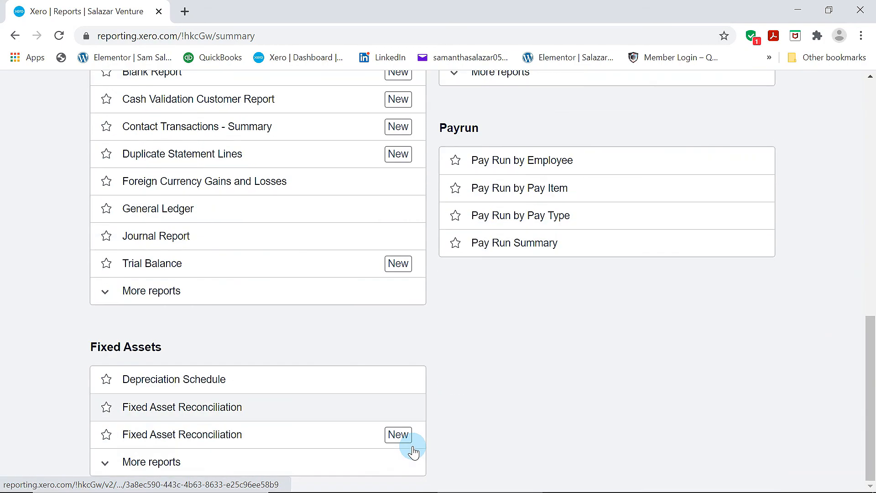
{"action": "scroll", "coordinate": [434, 420], "scroll_direction": "up", "scroll_amount": 13}
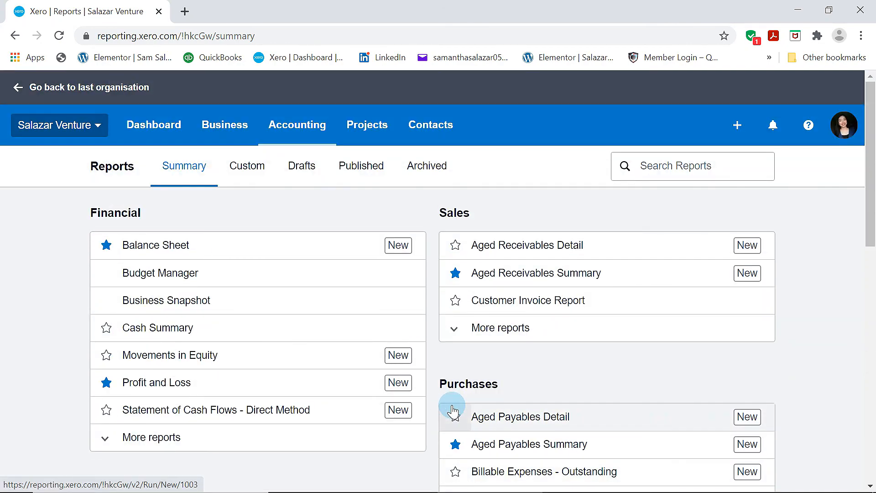
Open the Salazar Venture dashboard and review its panels from the bank accounts down to Bills you need to pay.
{"action": "left_click", "coordinate": [160, 124]}
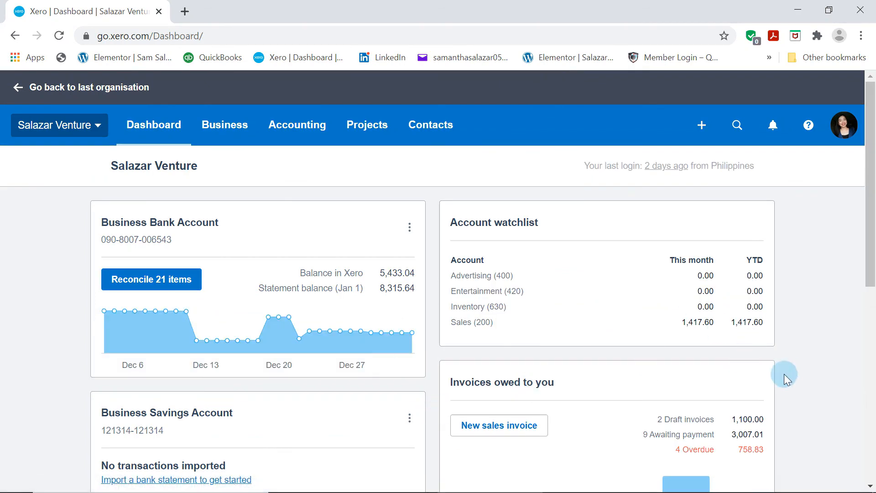
{"action": "scroll", "coordinate": [801, 368], "scroll_direction": "down", "scroll_amount": 2}
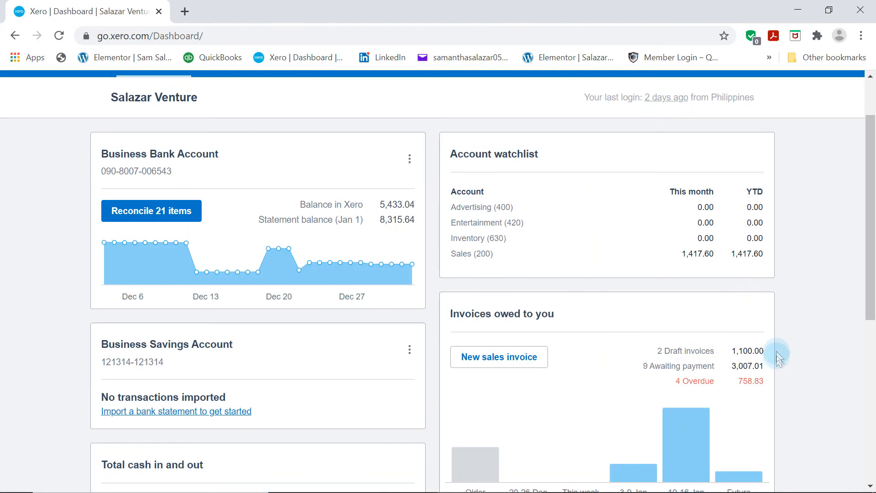
{"action": "scroll", "coordinate": [793, 339], "scroll_direction": "down", "scroll_amount": 7}
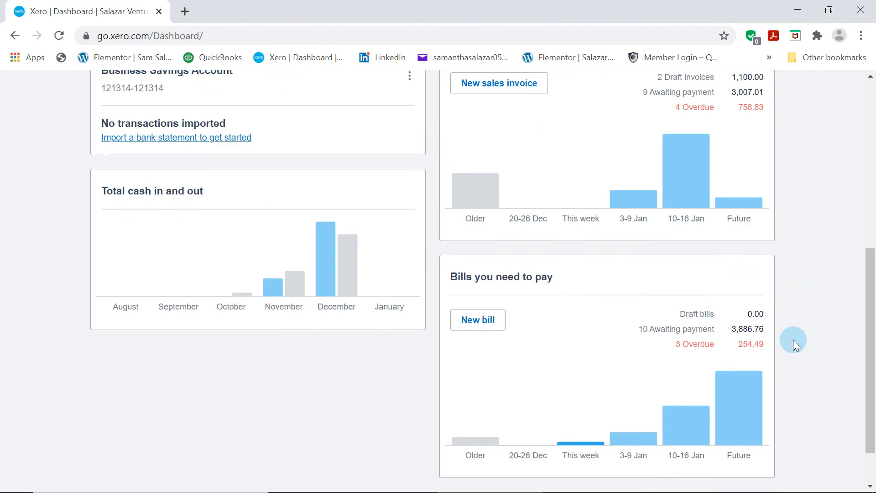